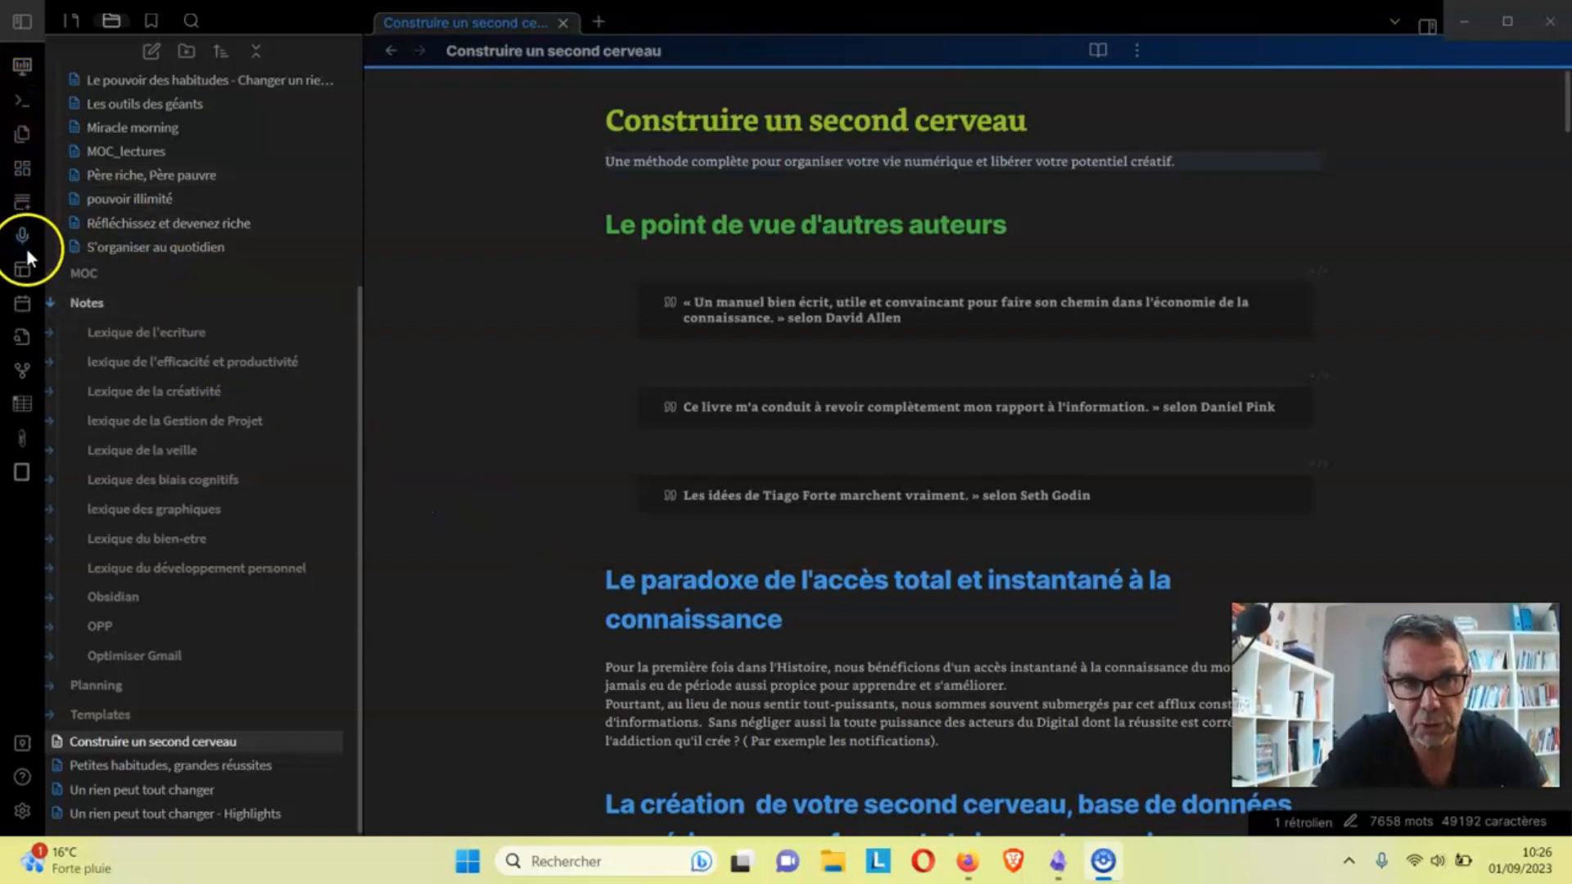
# Open the global graph view and look up the keyboard shortcuts assigned to the graph view commands in the settings
pyautogui.click(26, 369)
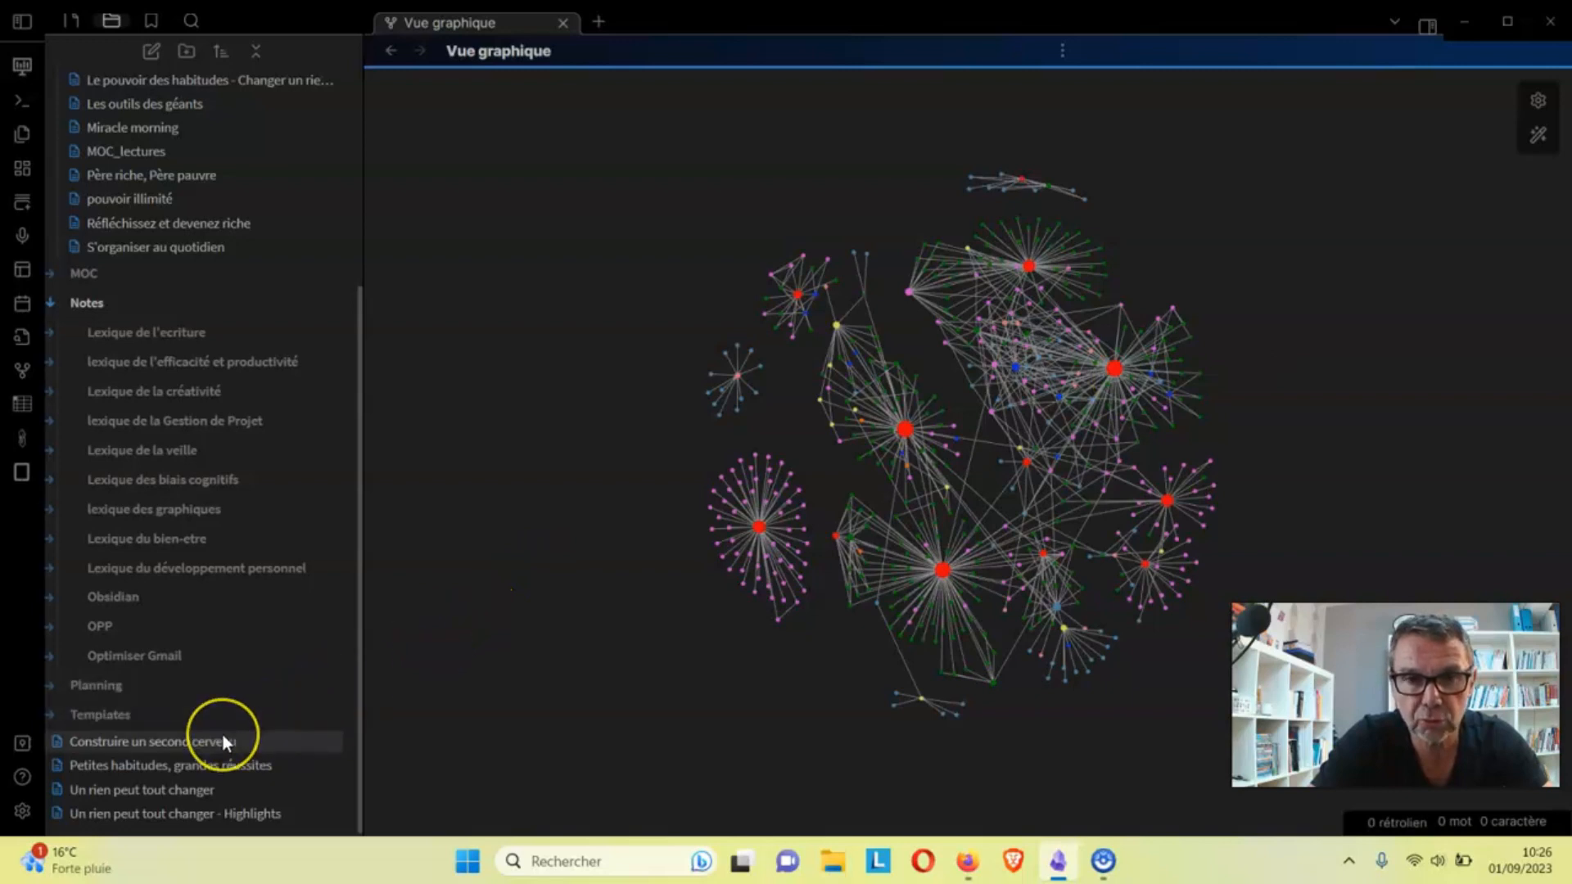
pyautogui.click(22, 810)
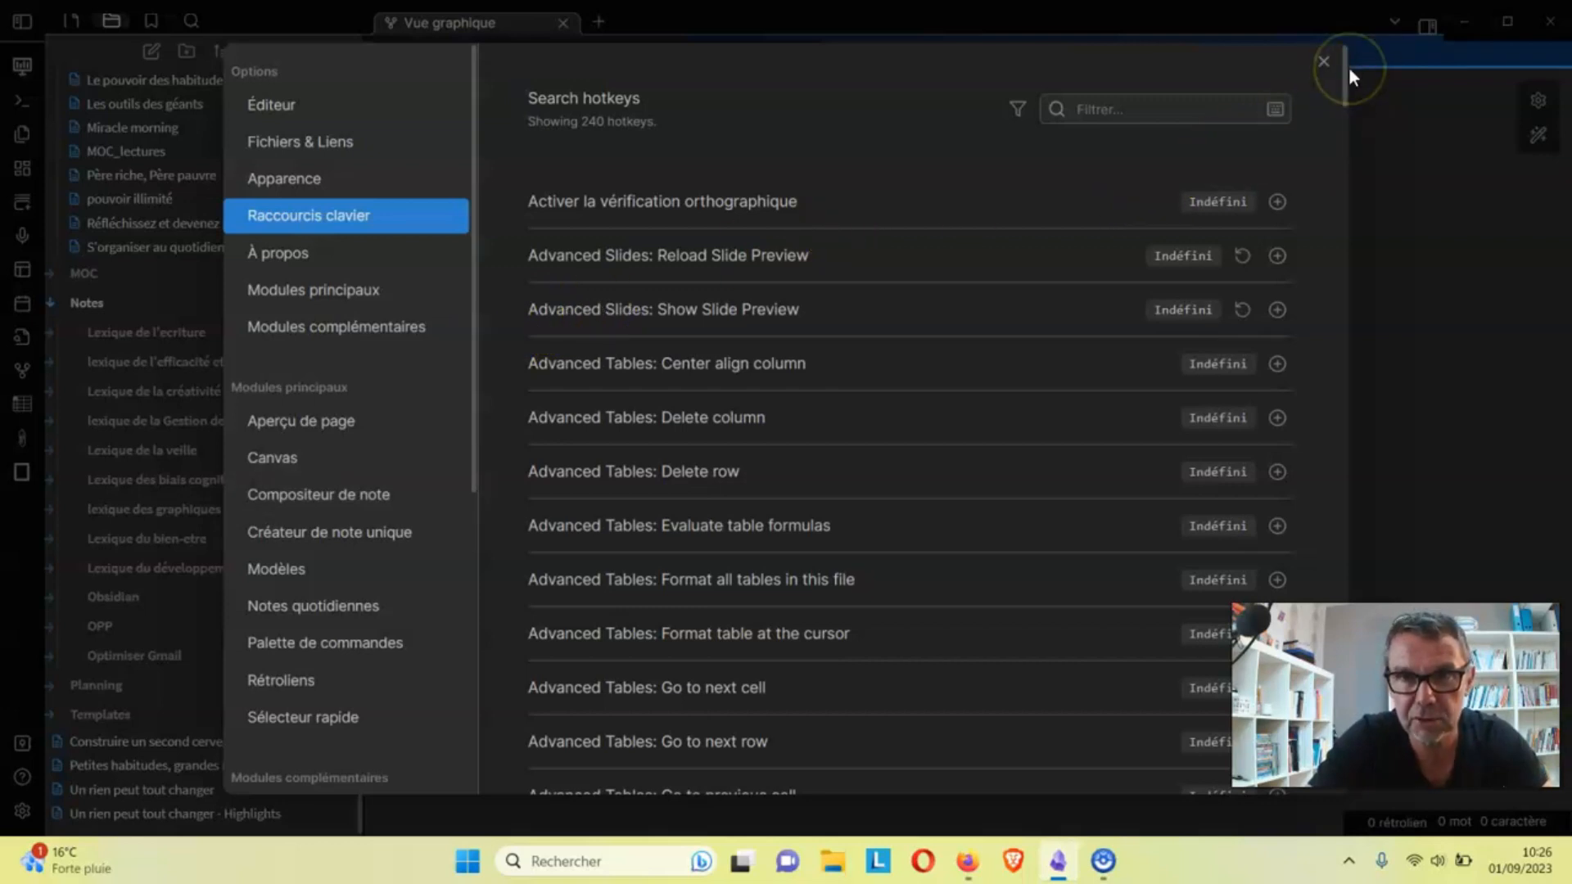
pyautogui.moveTo(1344, 113); pyautogui.dragTo(1340, 828)
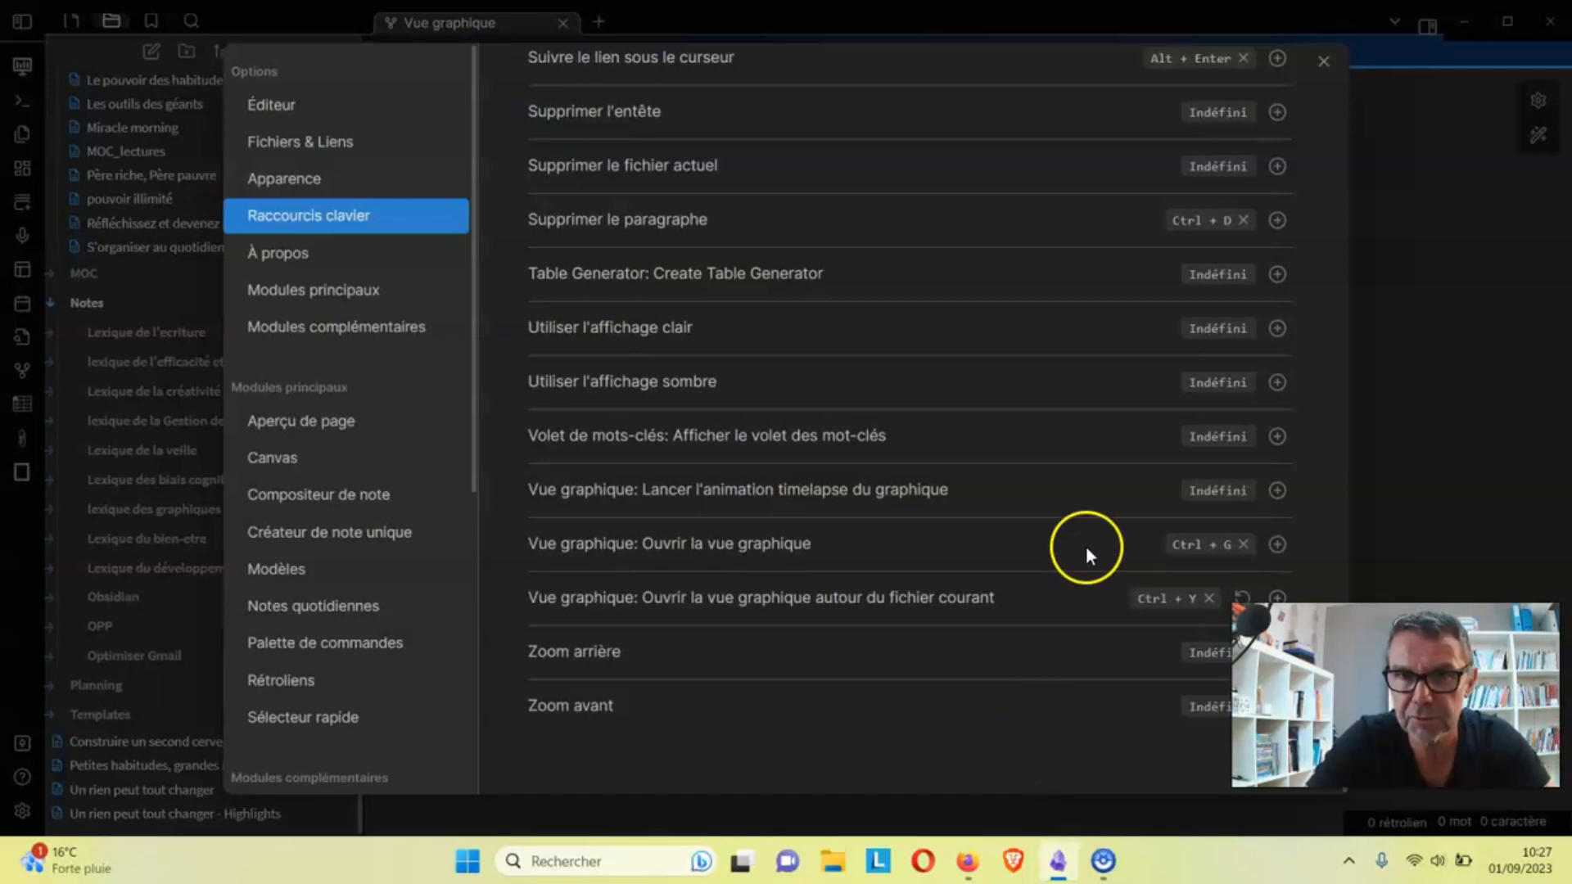
pyautogui.click(1323, 63)
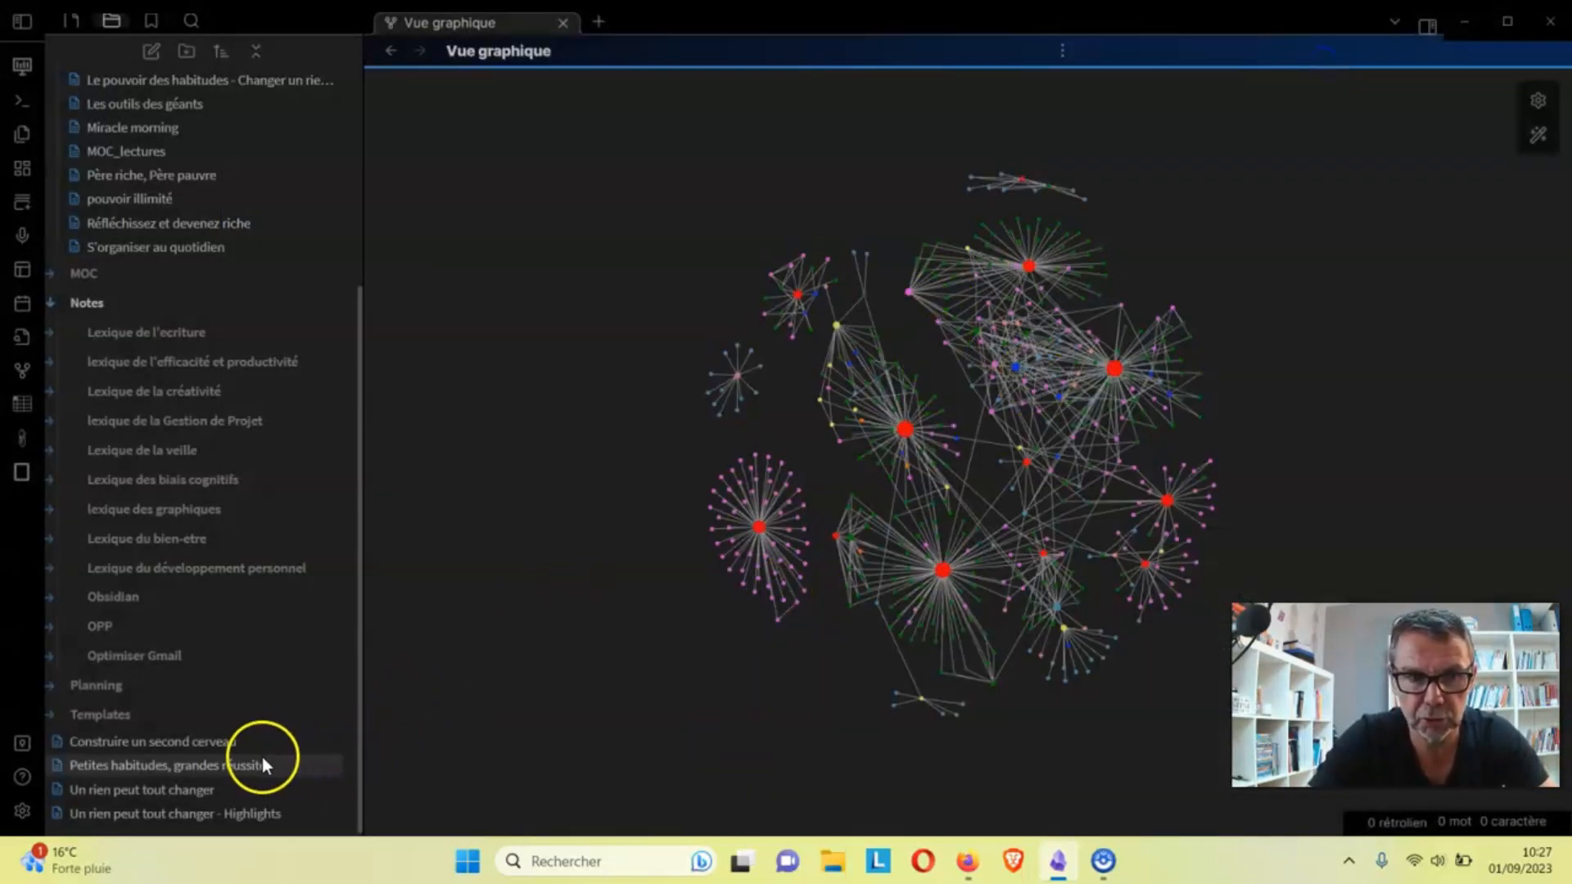
# Open the note "Construire un second cerveau" with its local graph beside it, hide the graph settings and widen the graph pane
pyautogui.click(233, 743)
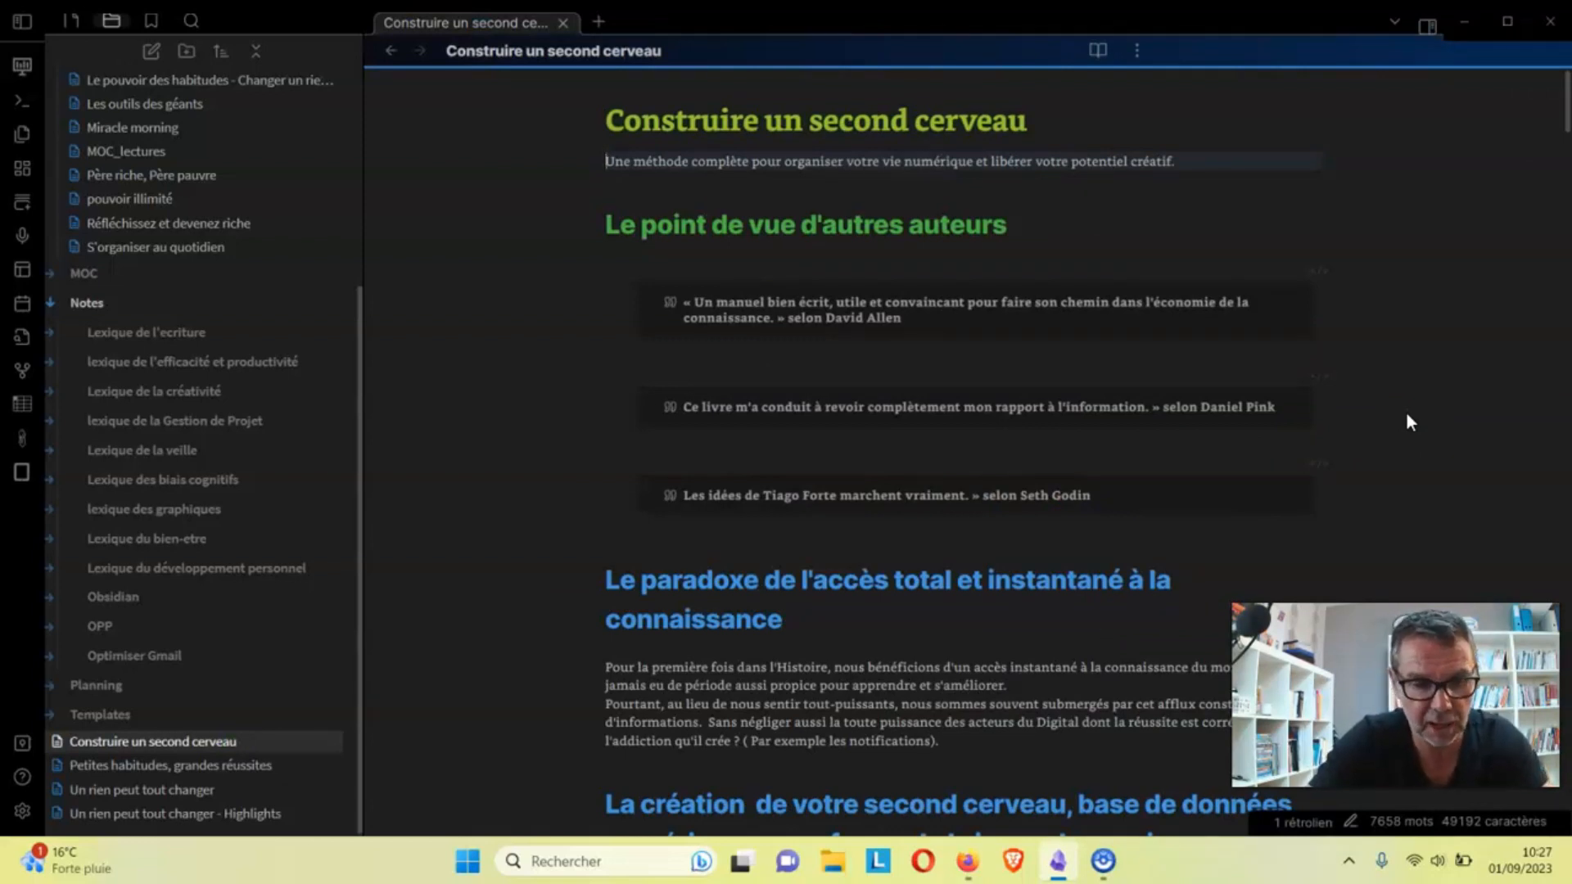
pyautogui.hotkey('ctrl', 'shift', 'g')
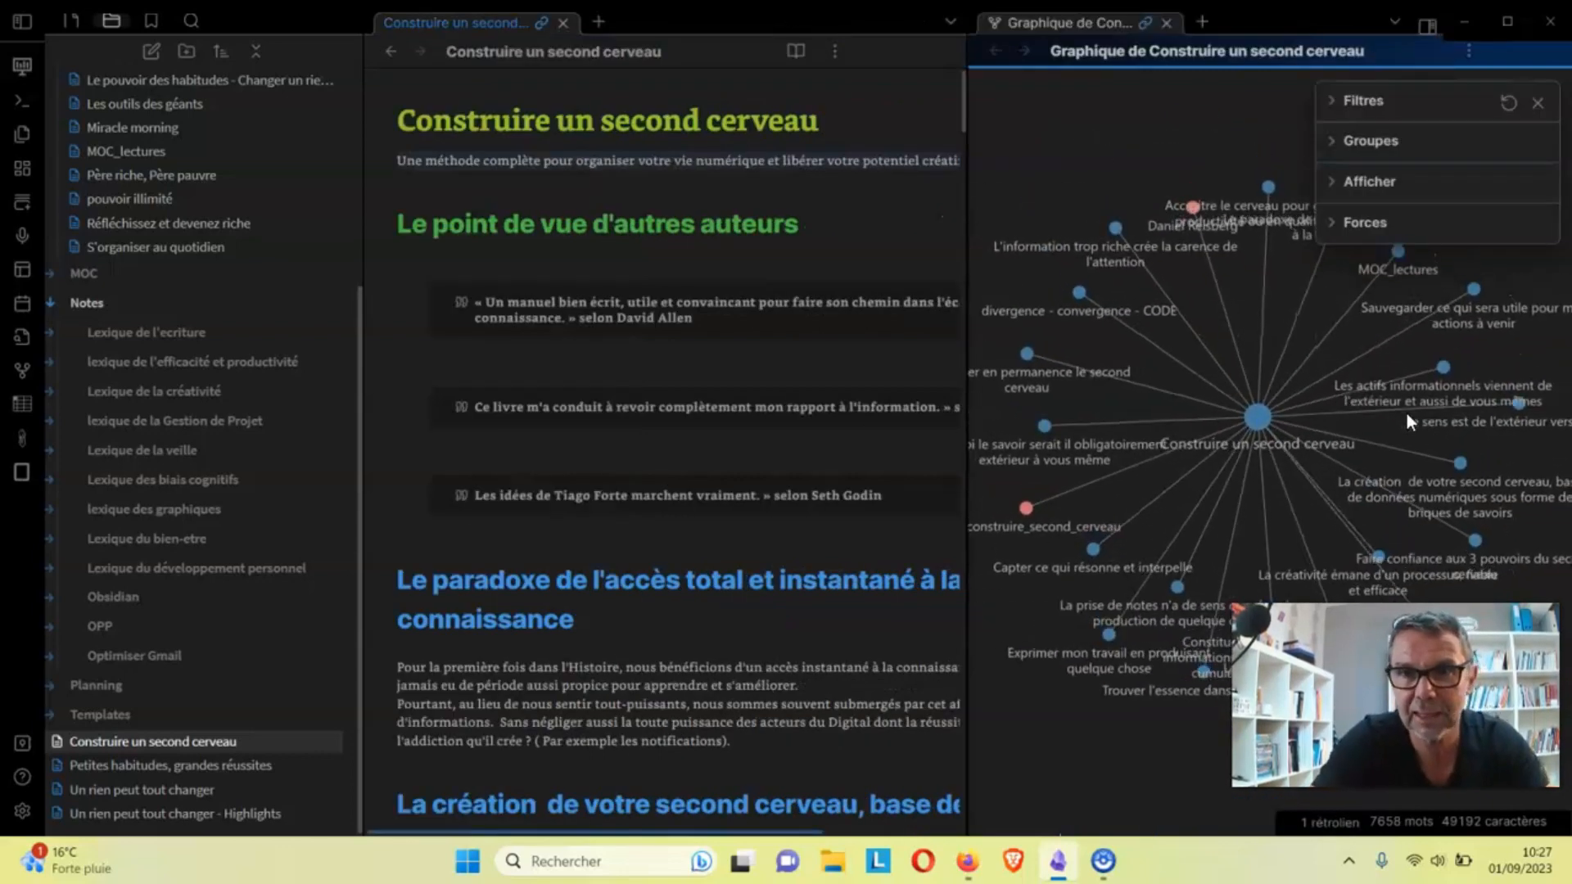
pyautogui.click(1538, 103)
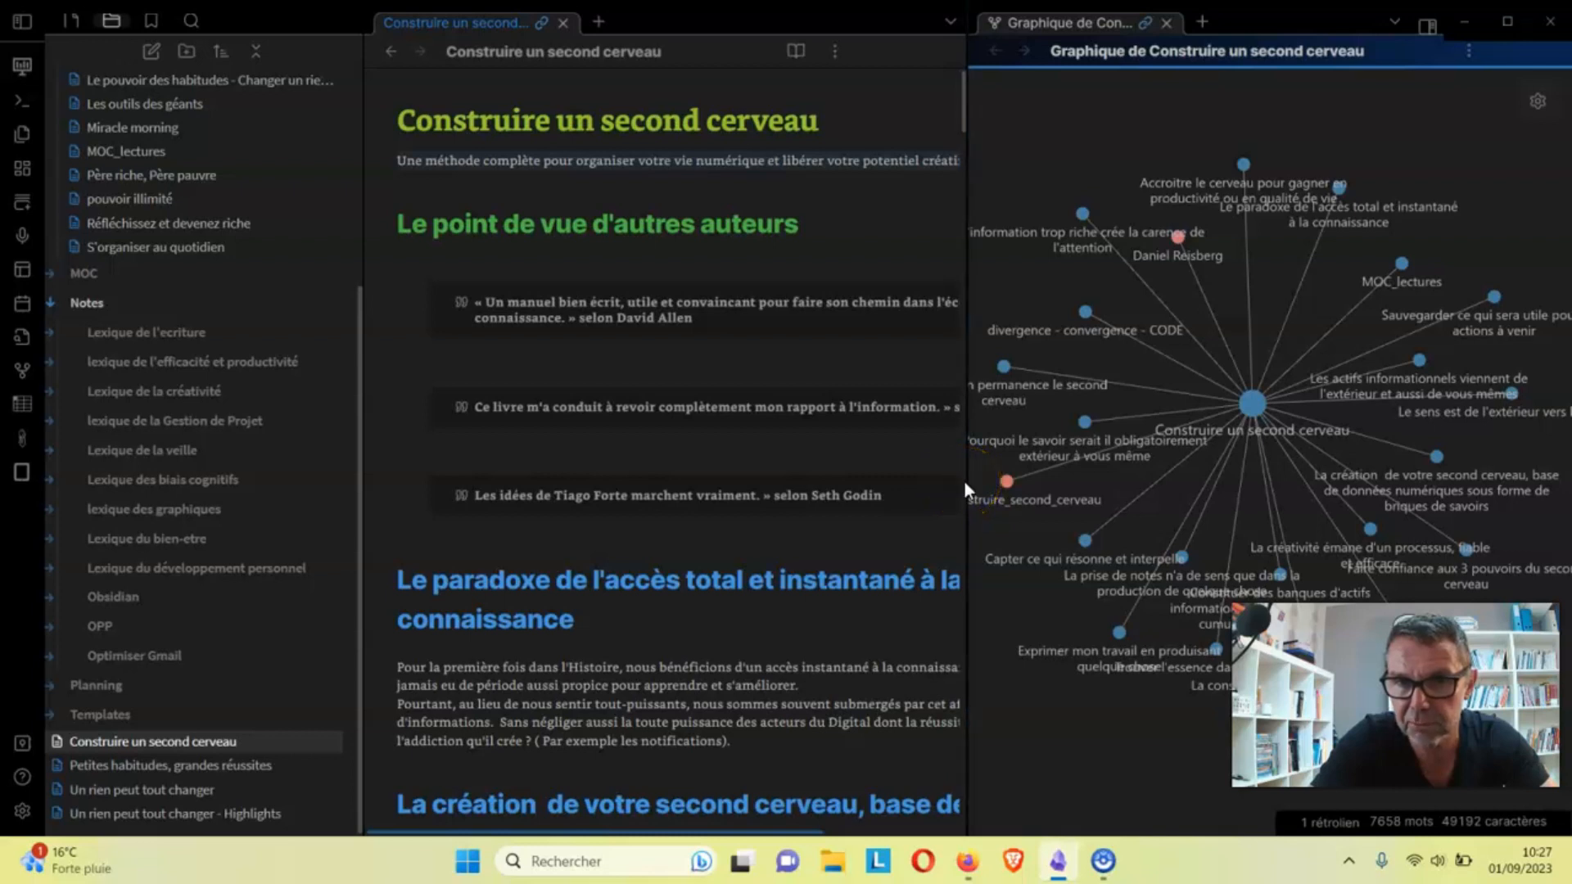
pyautogui.moveTo(967, 482); pyautogui.dragTo(748, 464)
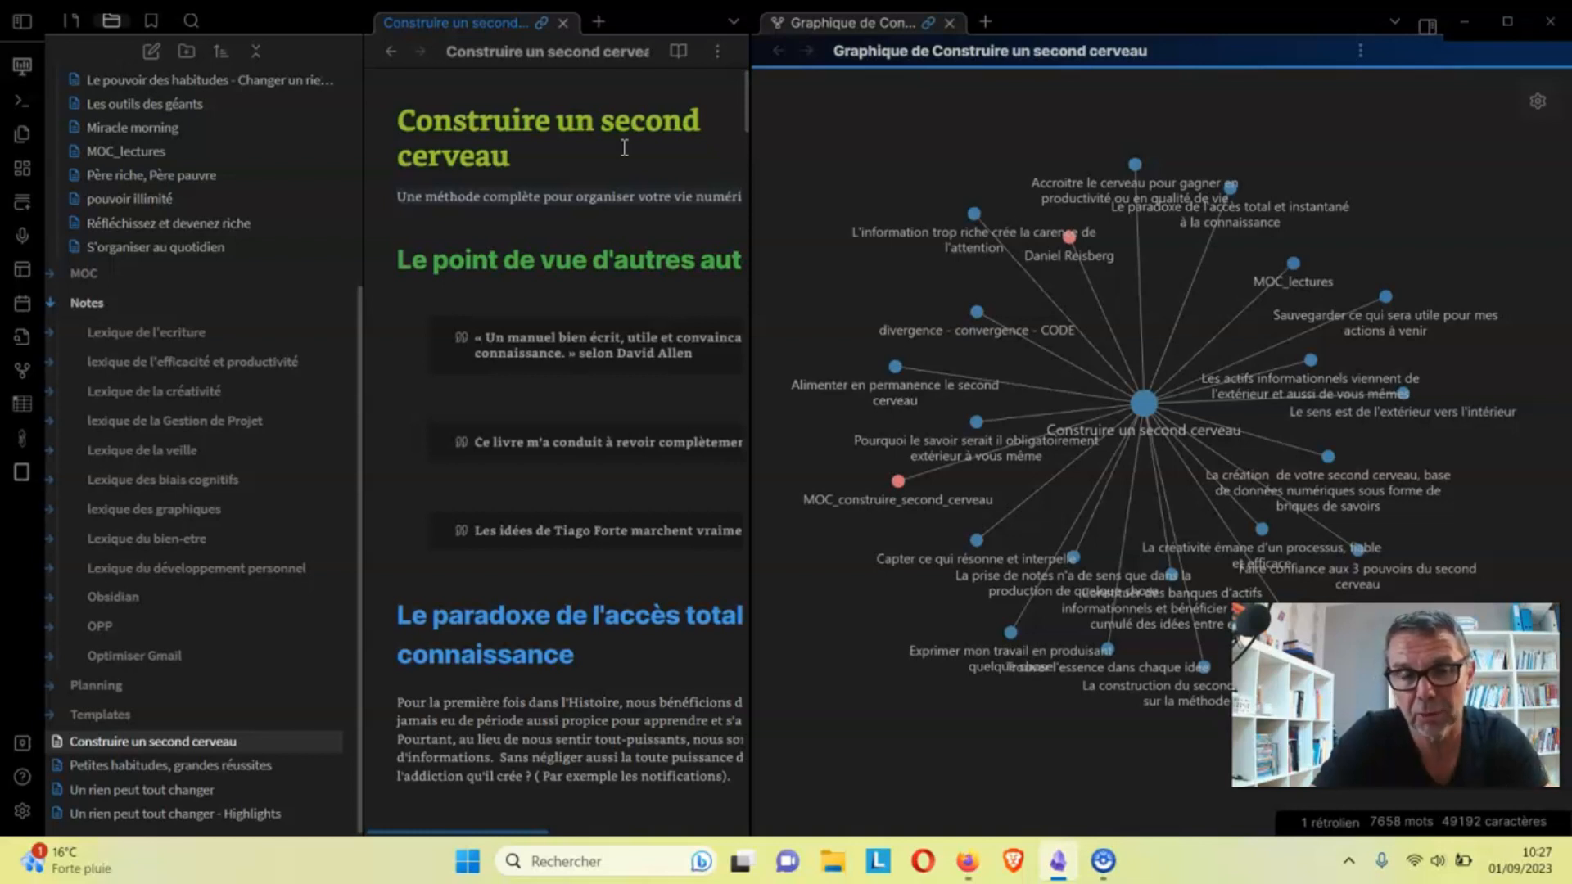
# Visit the linked note on "La création de votre second cerveau" through the local graph and return to "Construire un second cerveau"
pyautogui.click(947, 223)
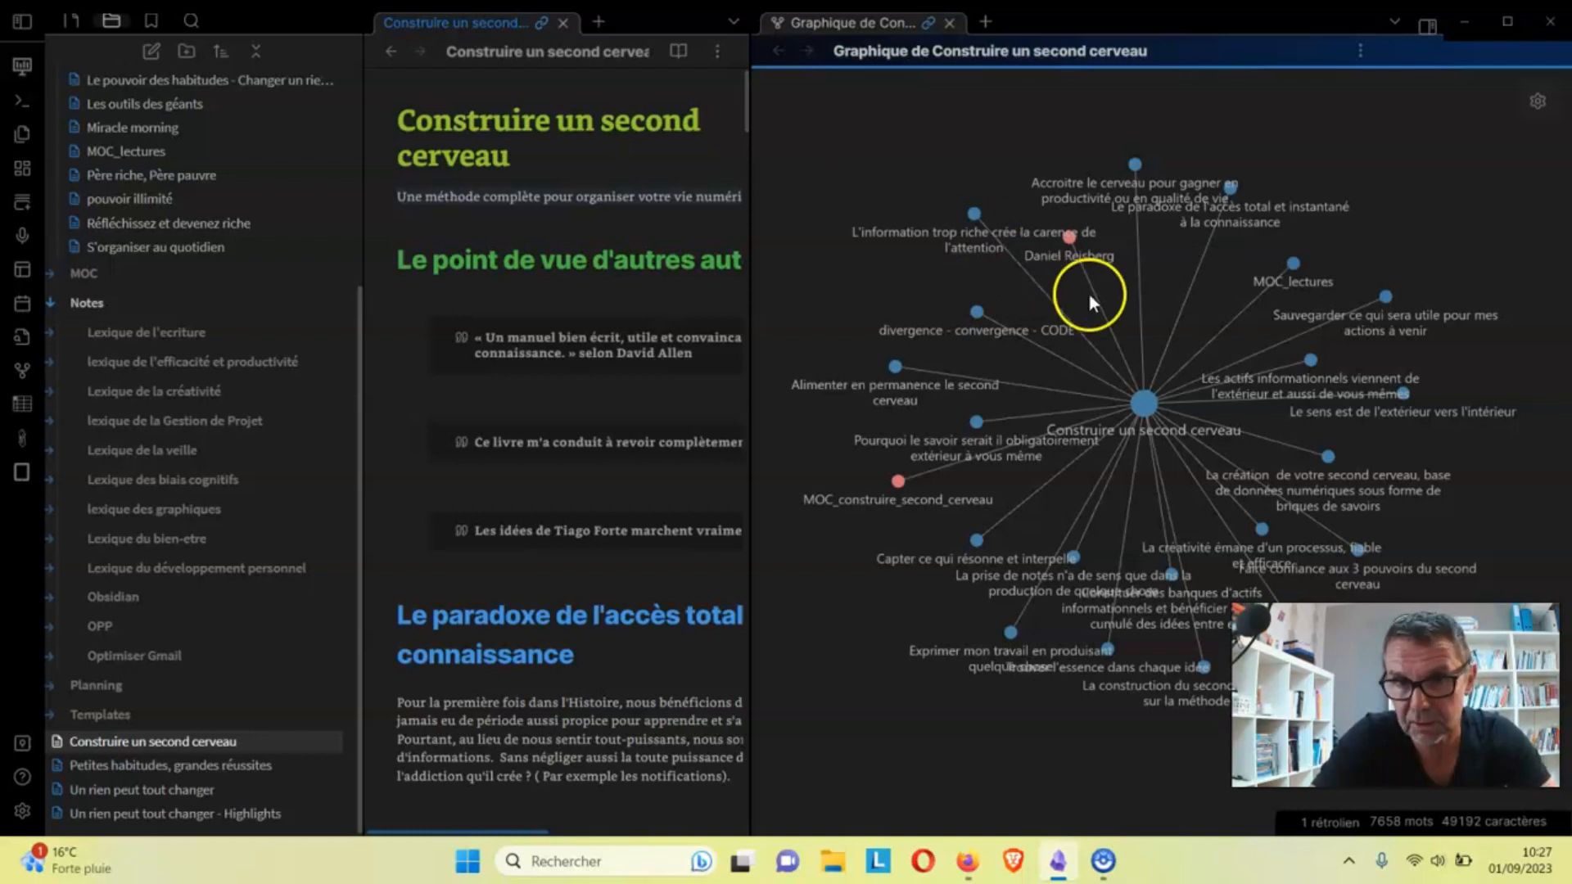
pyautogui.click(1328, 456)
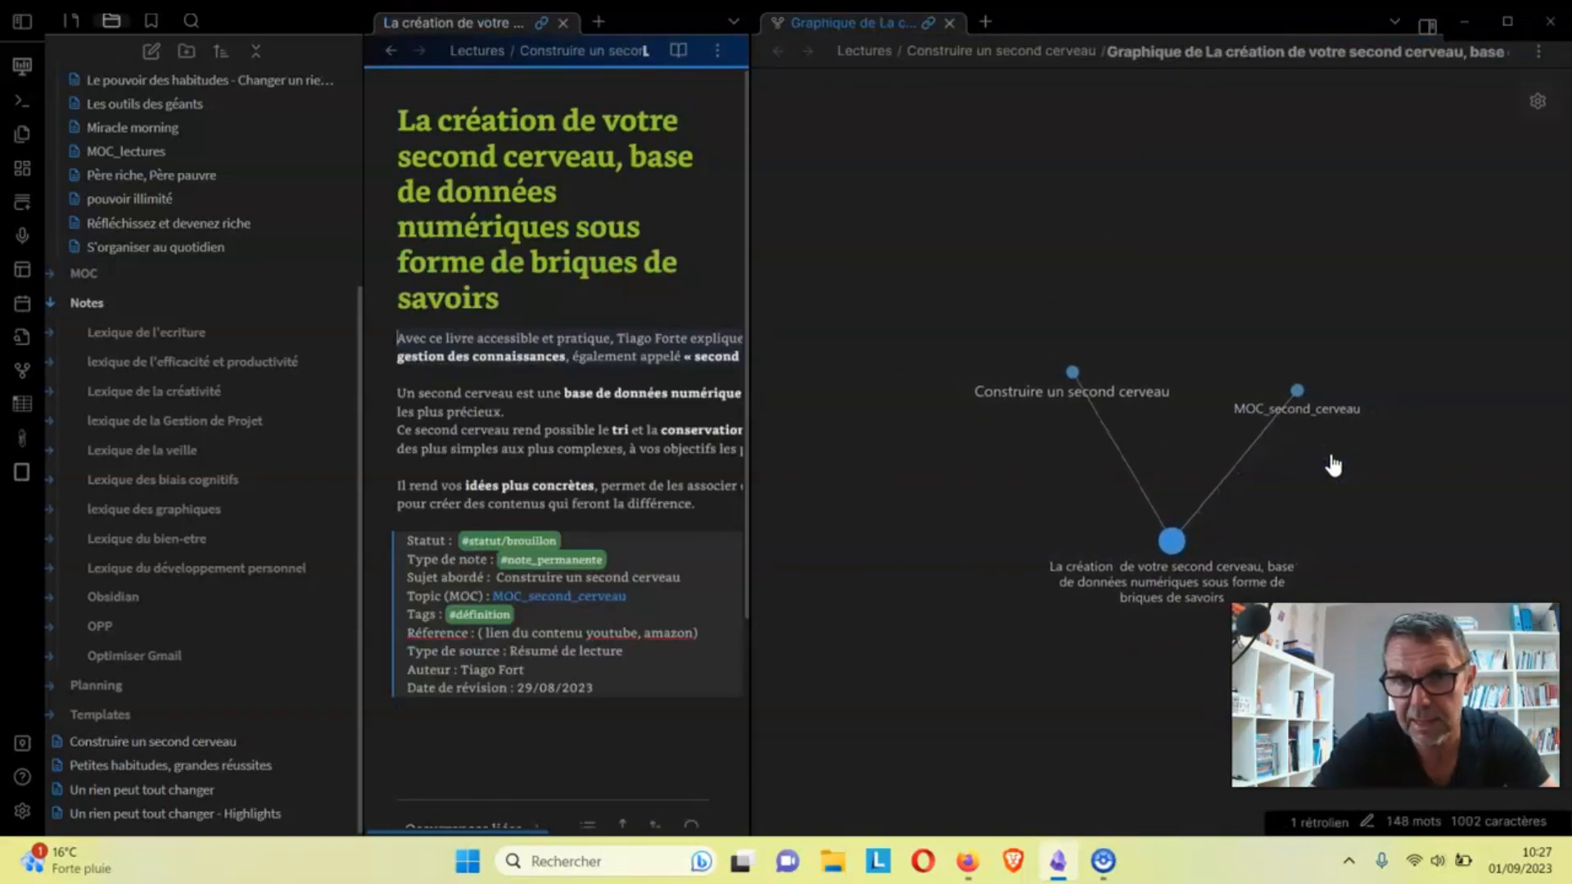
pyautogui.click(1169, 542)
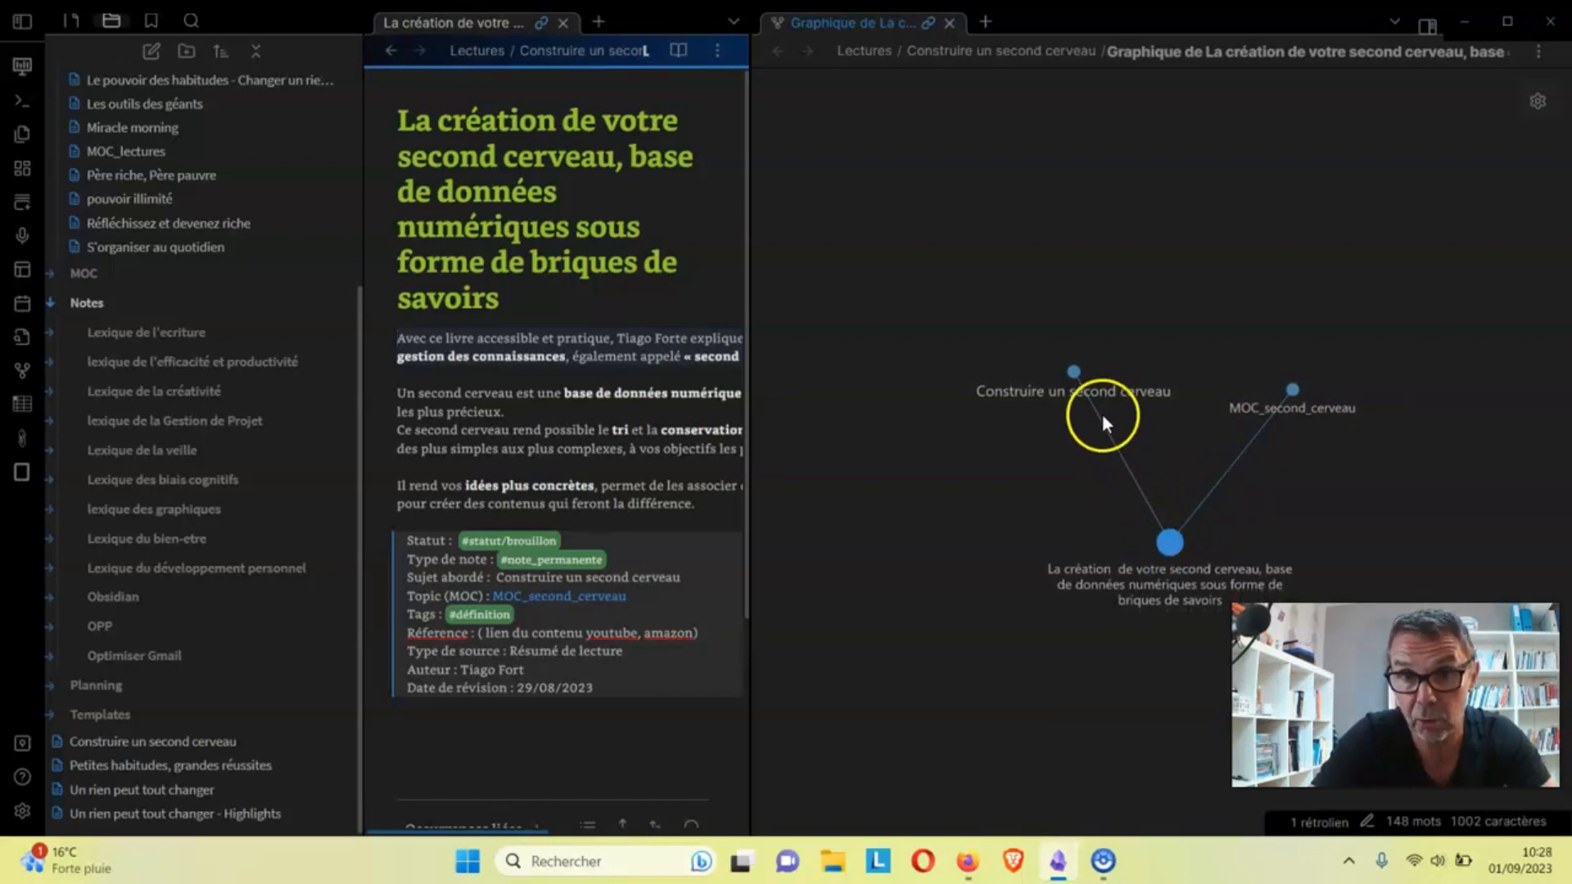
pyautogui.click(1074, 373)
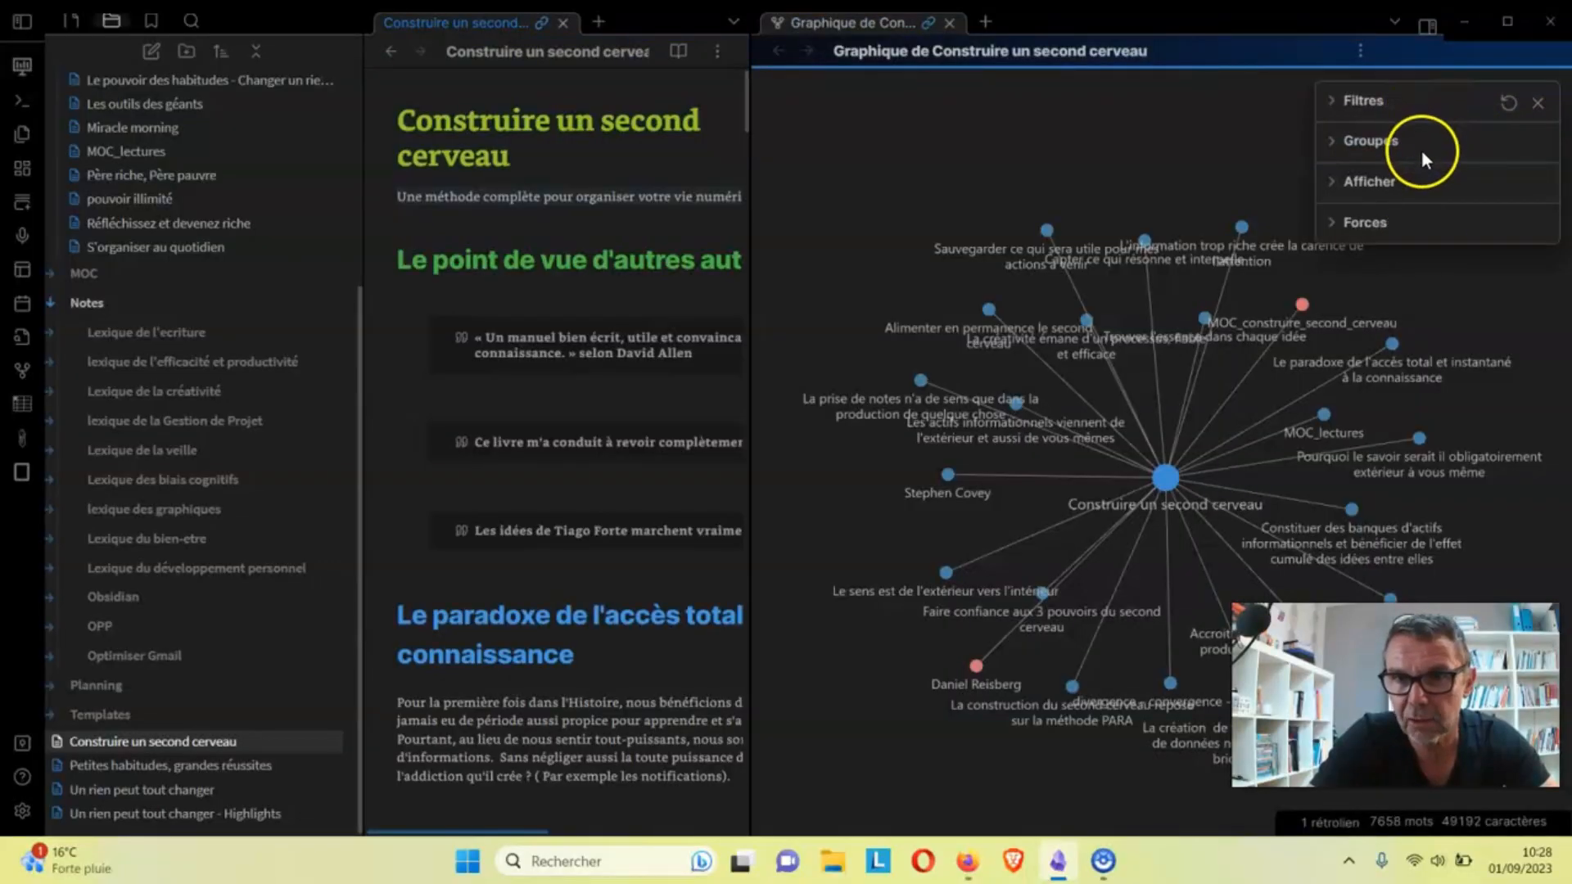
# Try the local graph's depth filter at 3 and bring it back to 1
pyautogui.click(1334, 98)
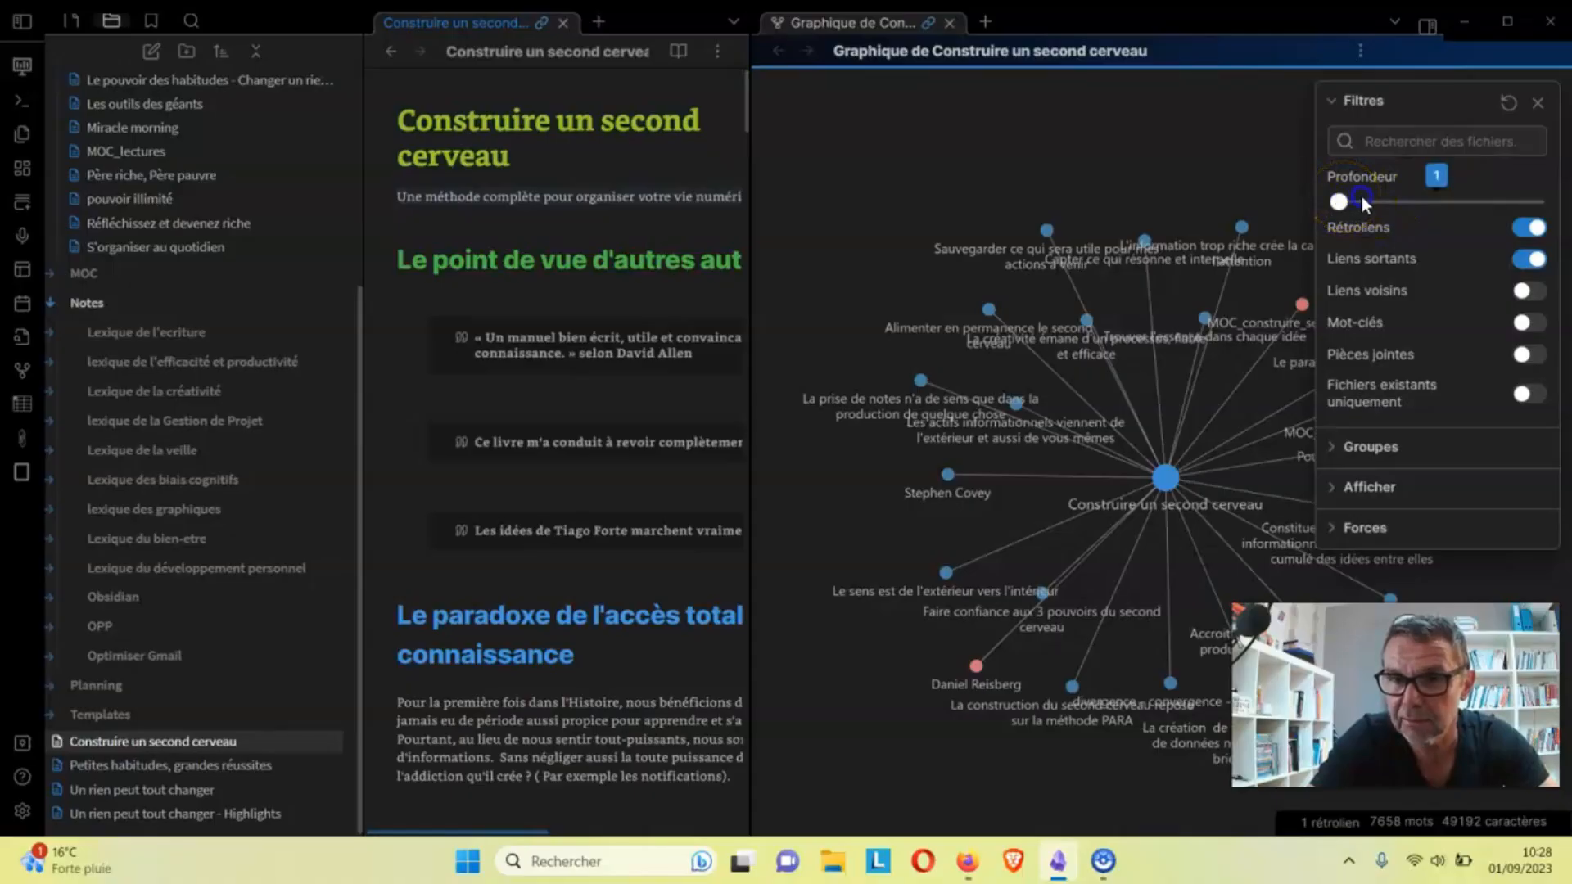
pyautogui.moveTo(1363, 203)
pyautogui.mouseDown()
pyautogui.moveTo(1418, 211)
pyautogui.moveTo(1348, 196)
pyautogui.mouseUp()
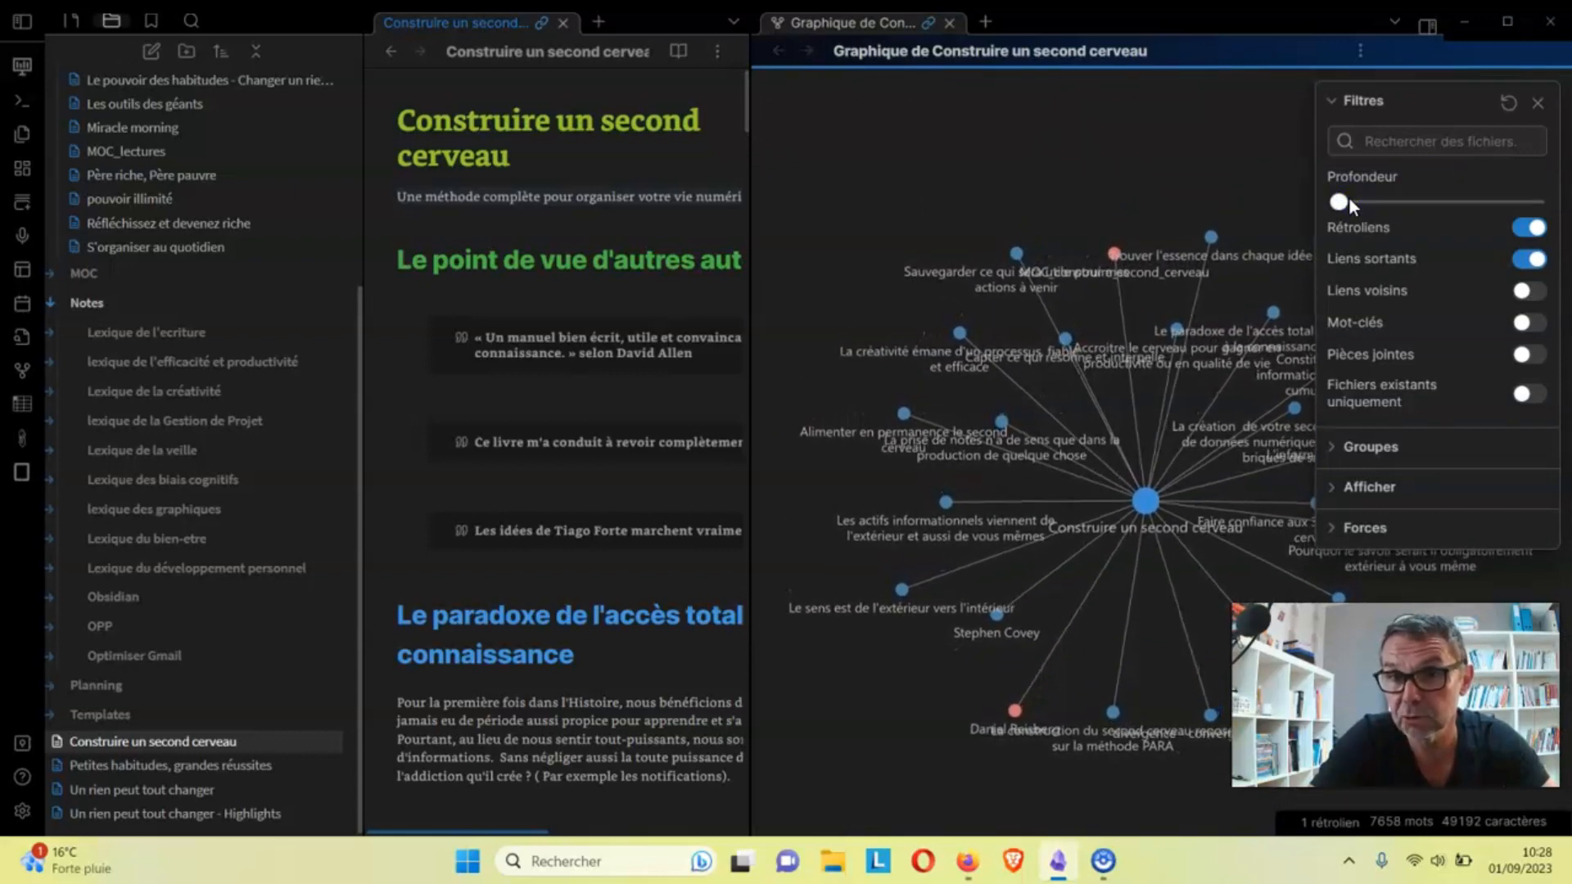
pyautogui.click(1358, 200)
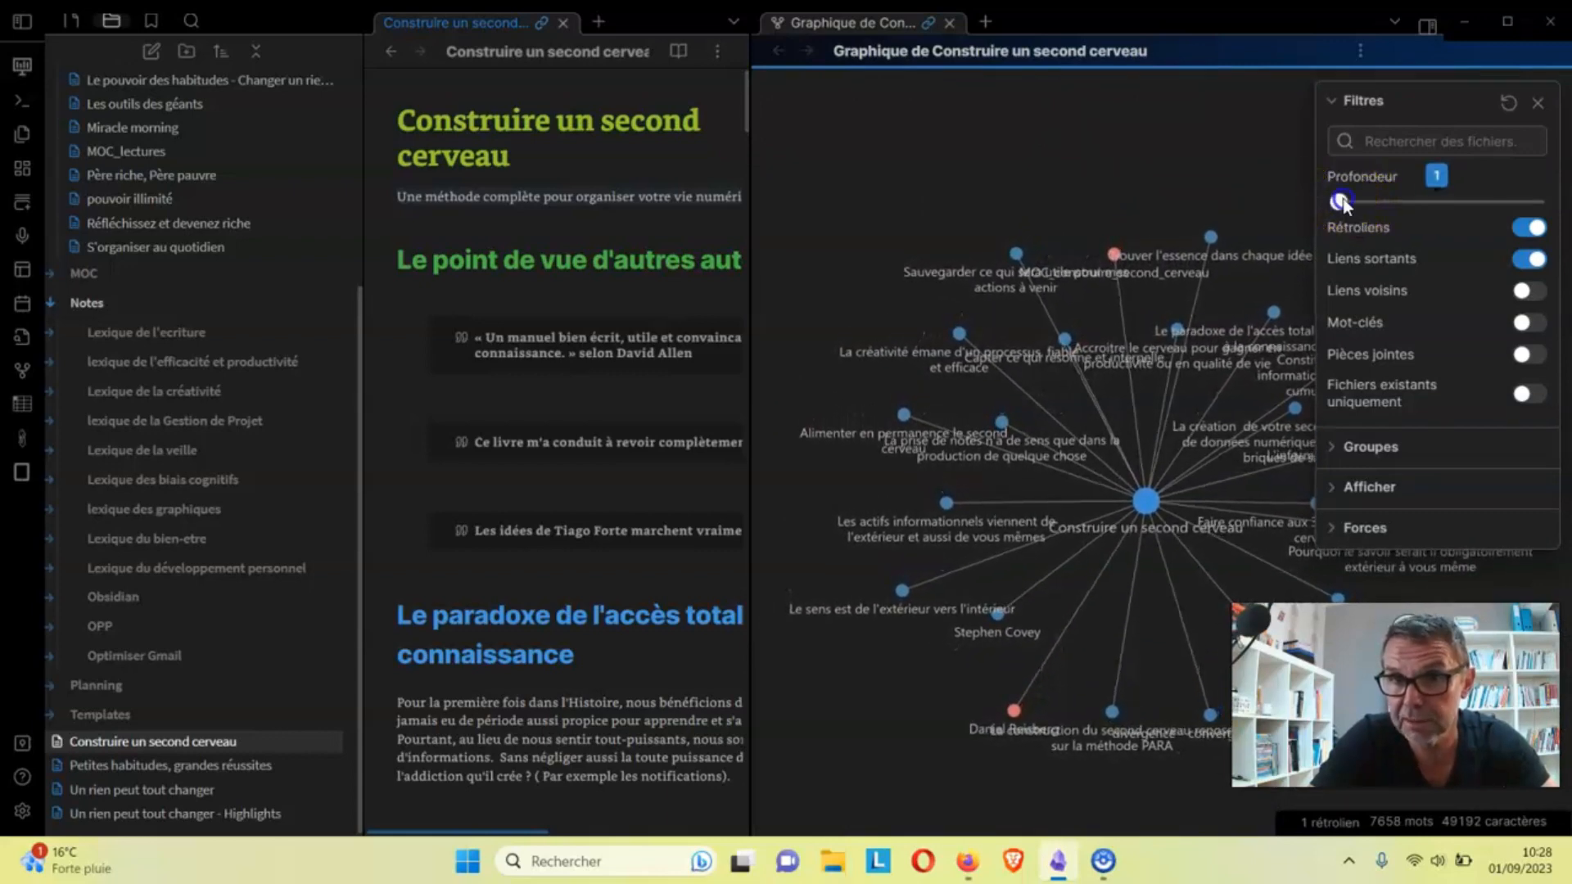
pyautogui.moveTo(1346, 201); pyautogui.dragTo(1419, 204)
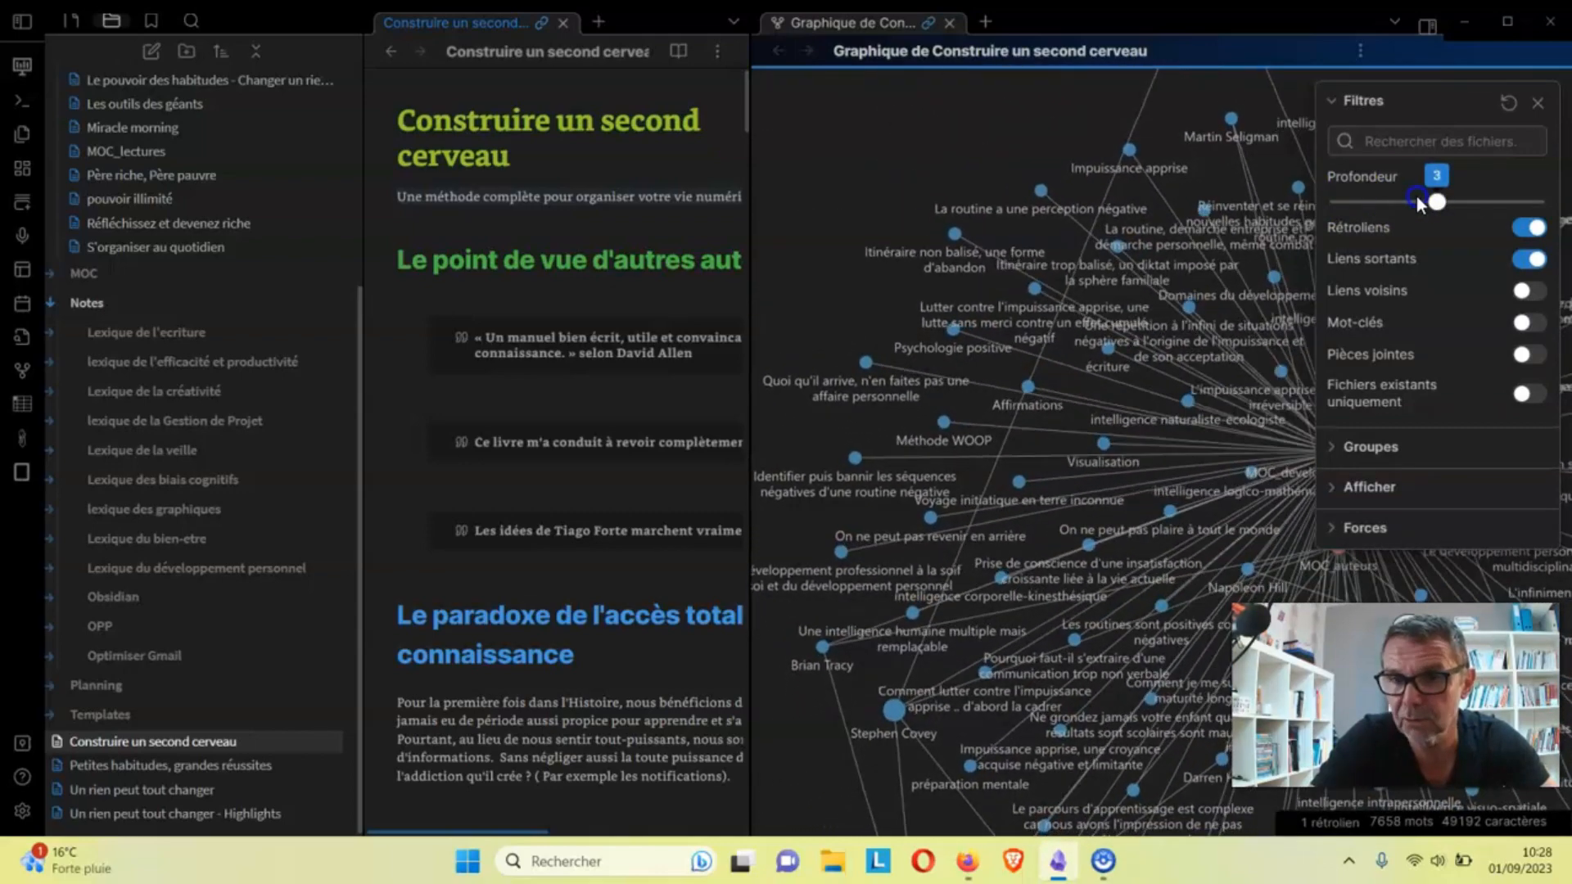
pyautogui.moveTo(1416, 195); pyautogui.dragTo(1356, 200)
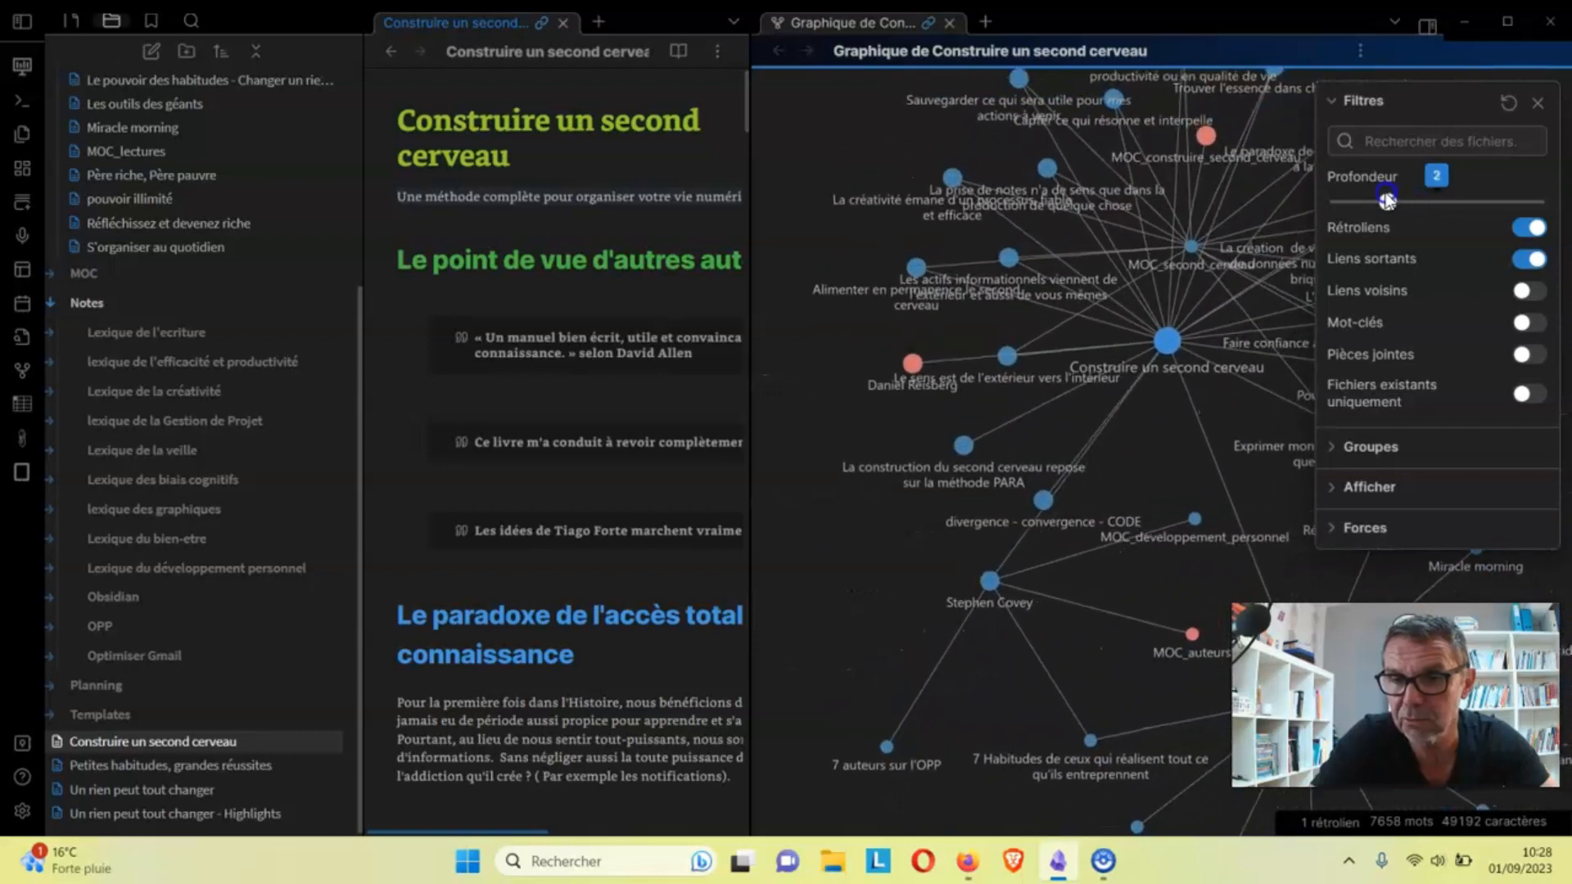
# Switch the local graph's backlinks off and on again, and do the same for its outgoing links
pyautogui.click(1538, 228)
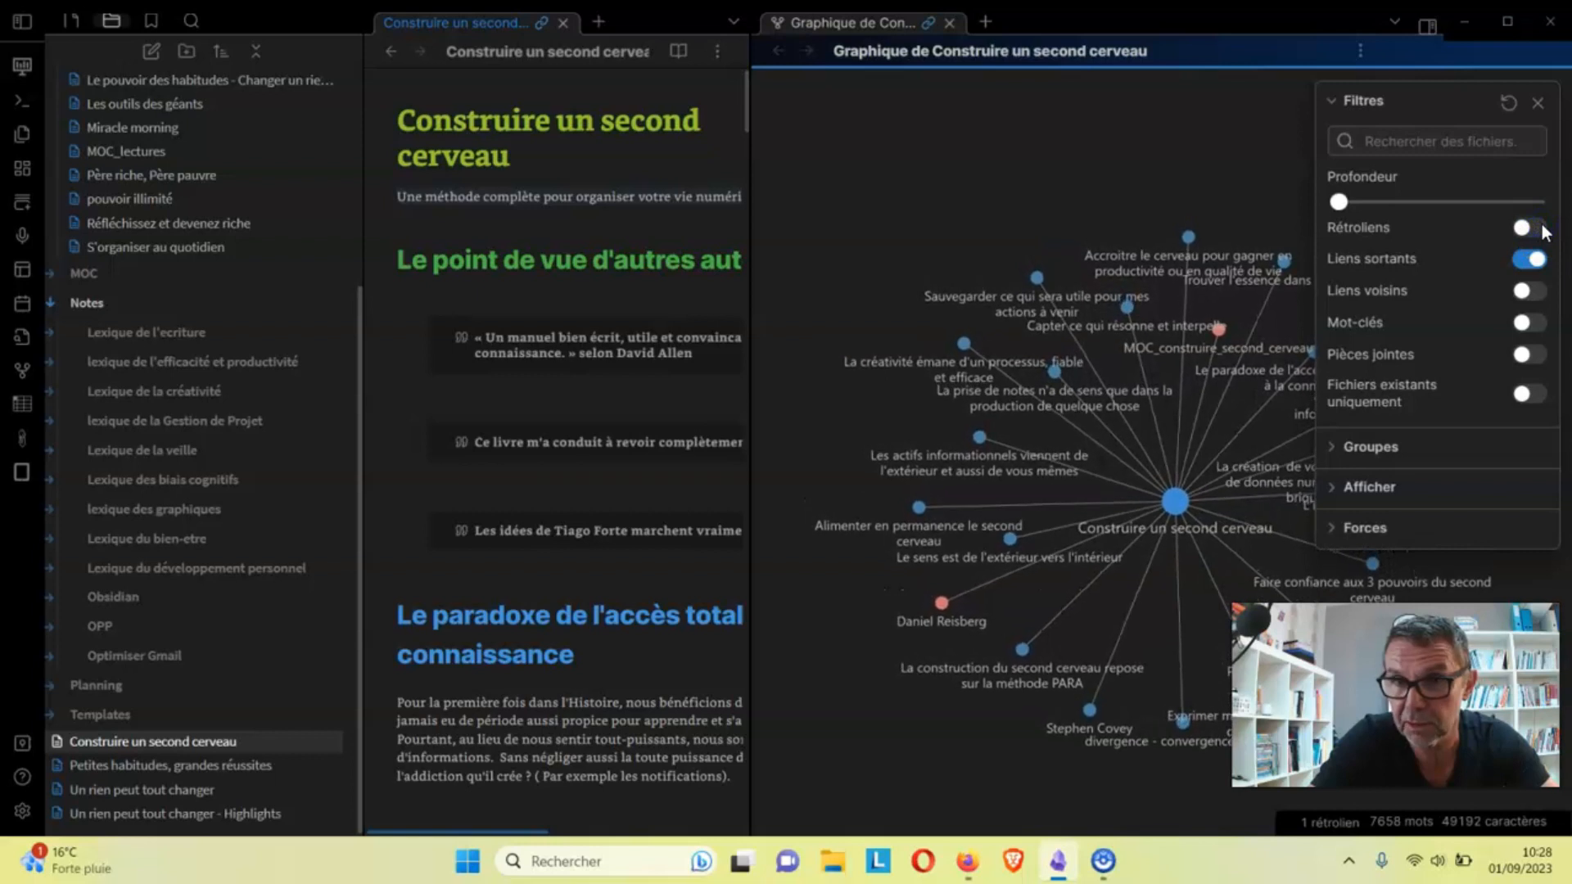
pyautogui.click(1524, 229)
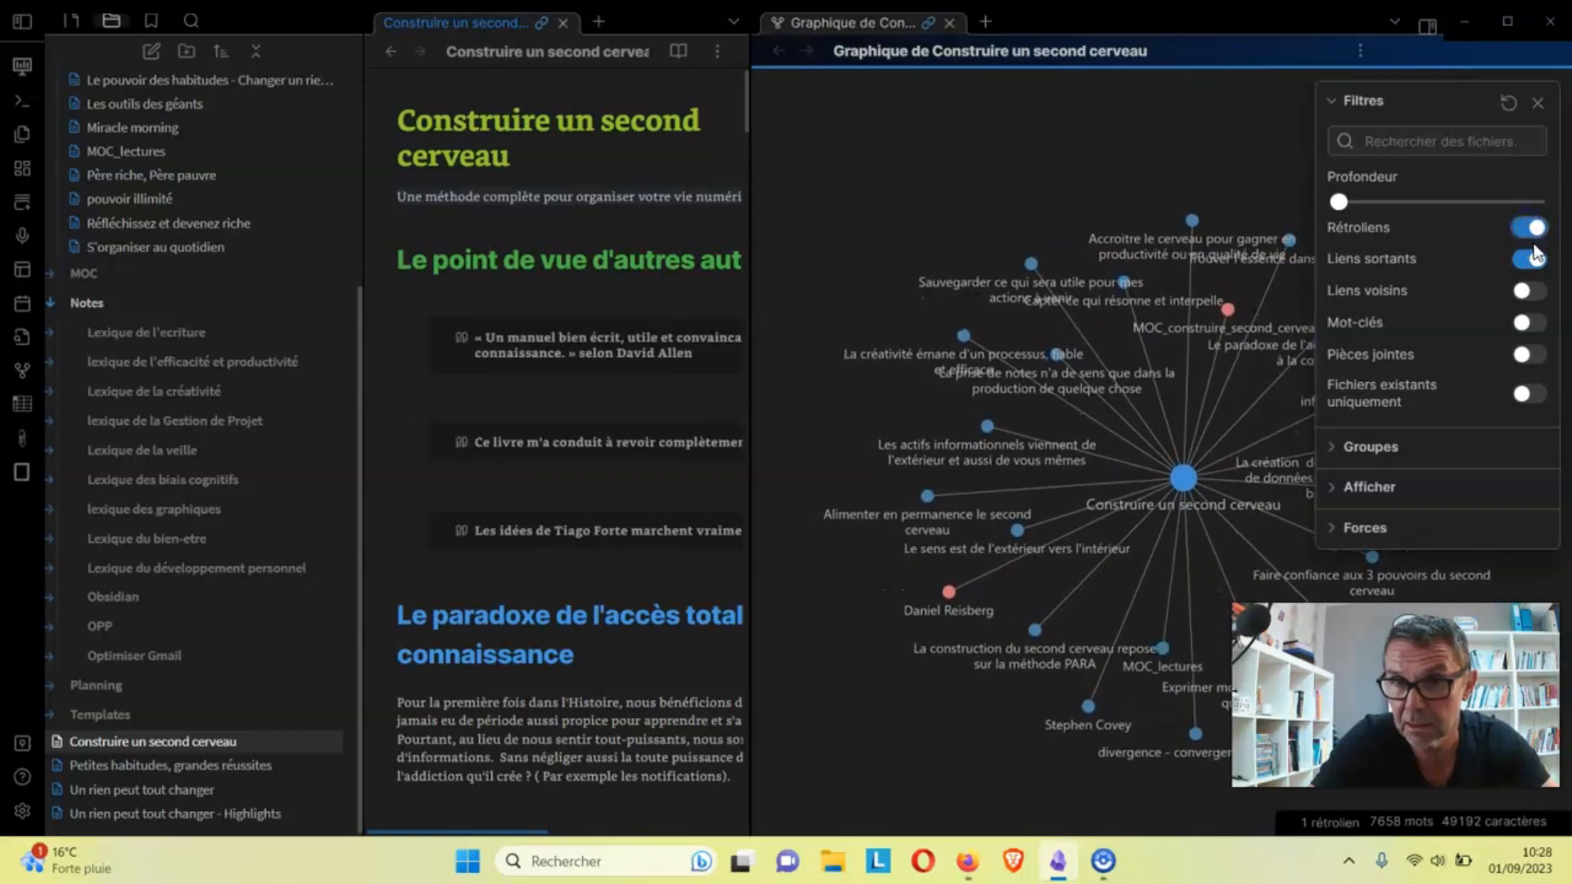
pyautogui.click(1535, 261)
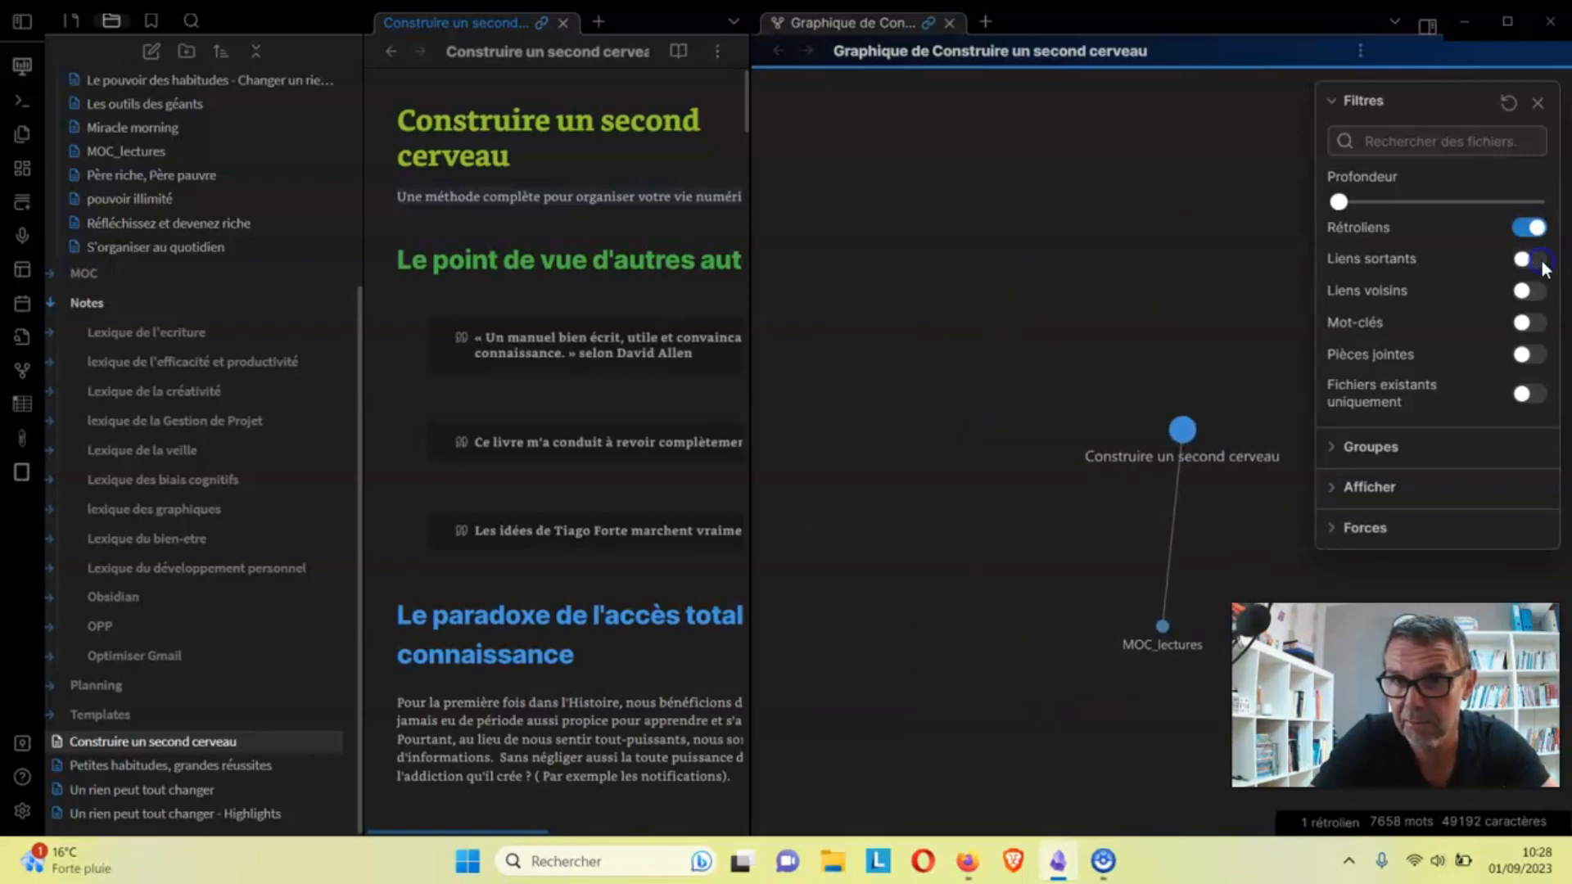
pyautogui.click(1530, 260)
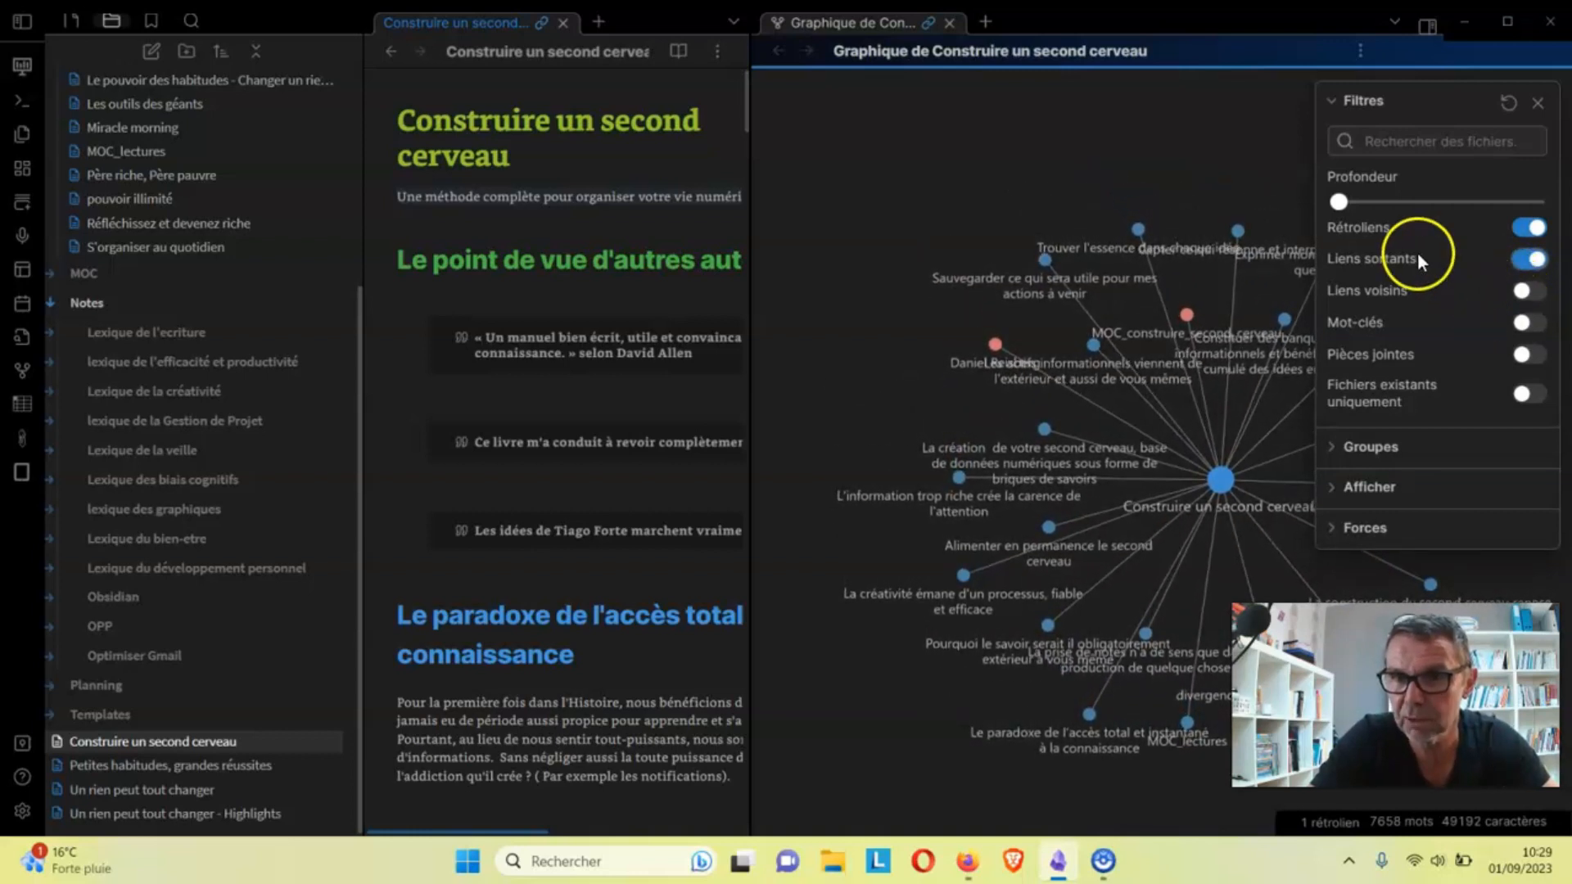
# Collapse the filters, hide the graph settings and close the local graph of "Construire un second cerveau"
pyautogui.click(1333, 101)
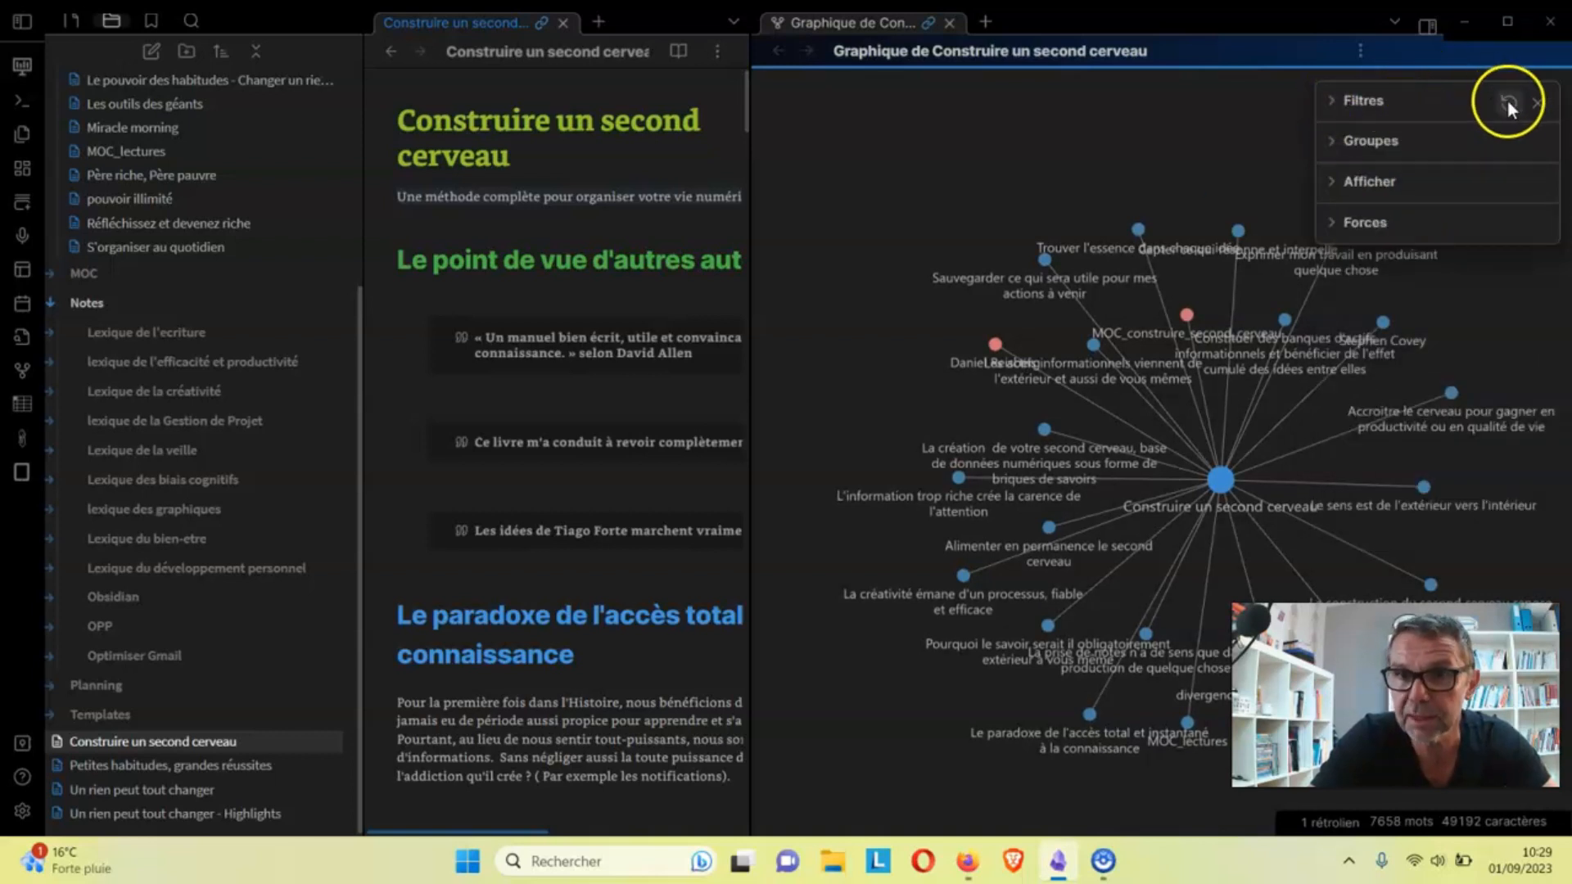
pyautogui.click(1537, 102)
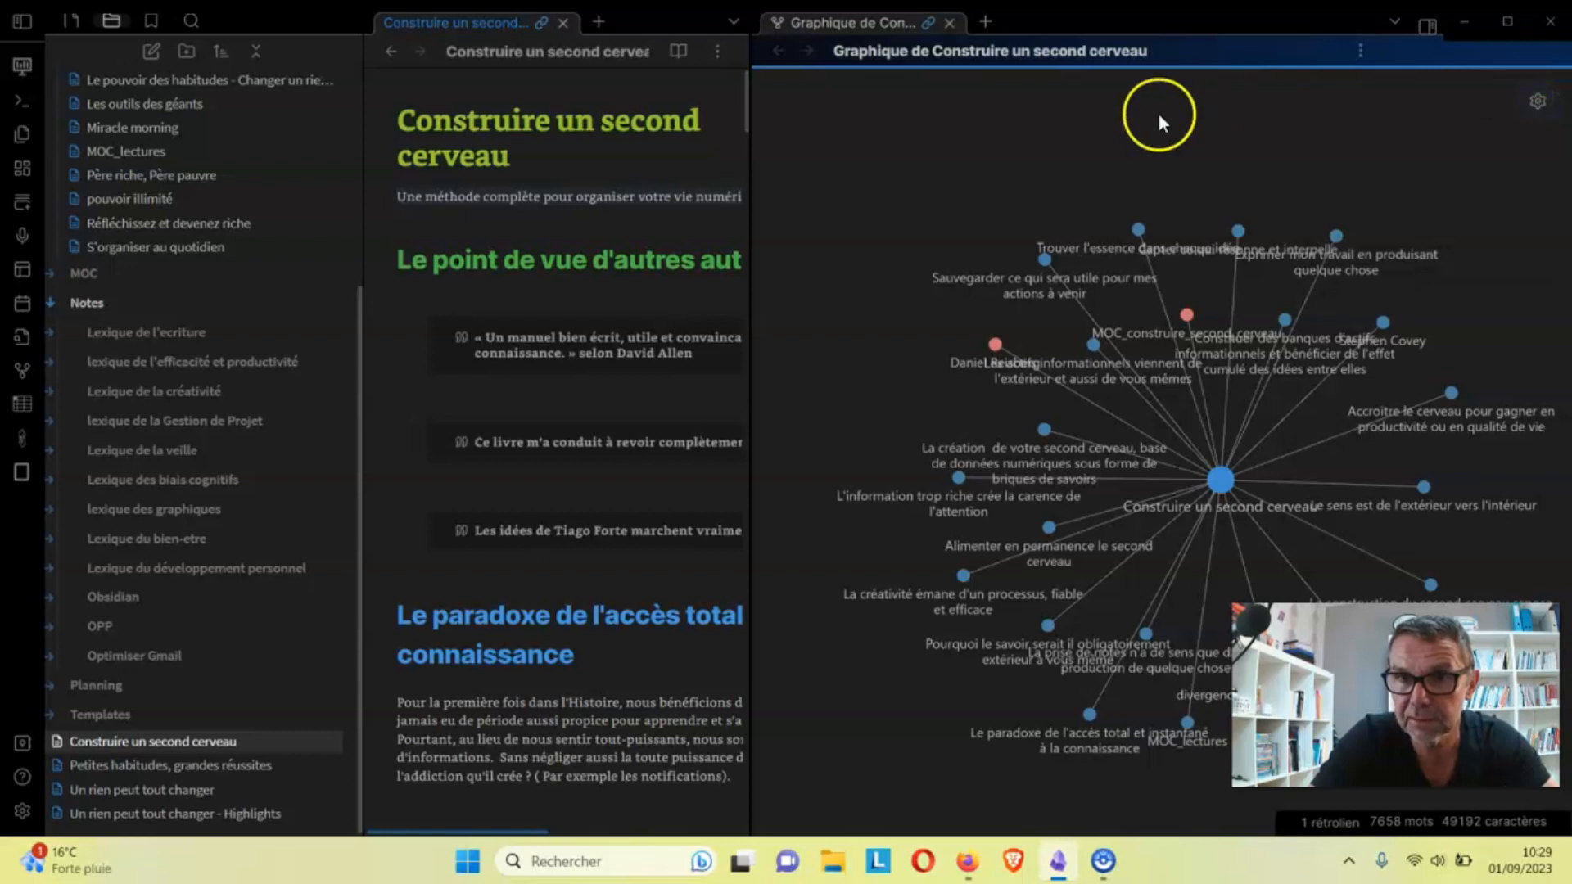
pyautogui.click(1357, 47)
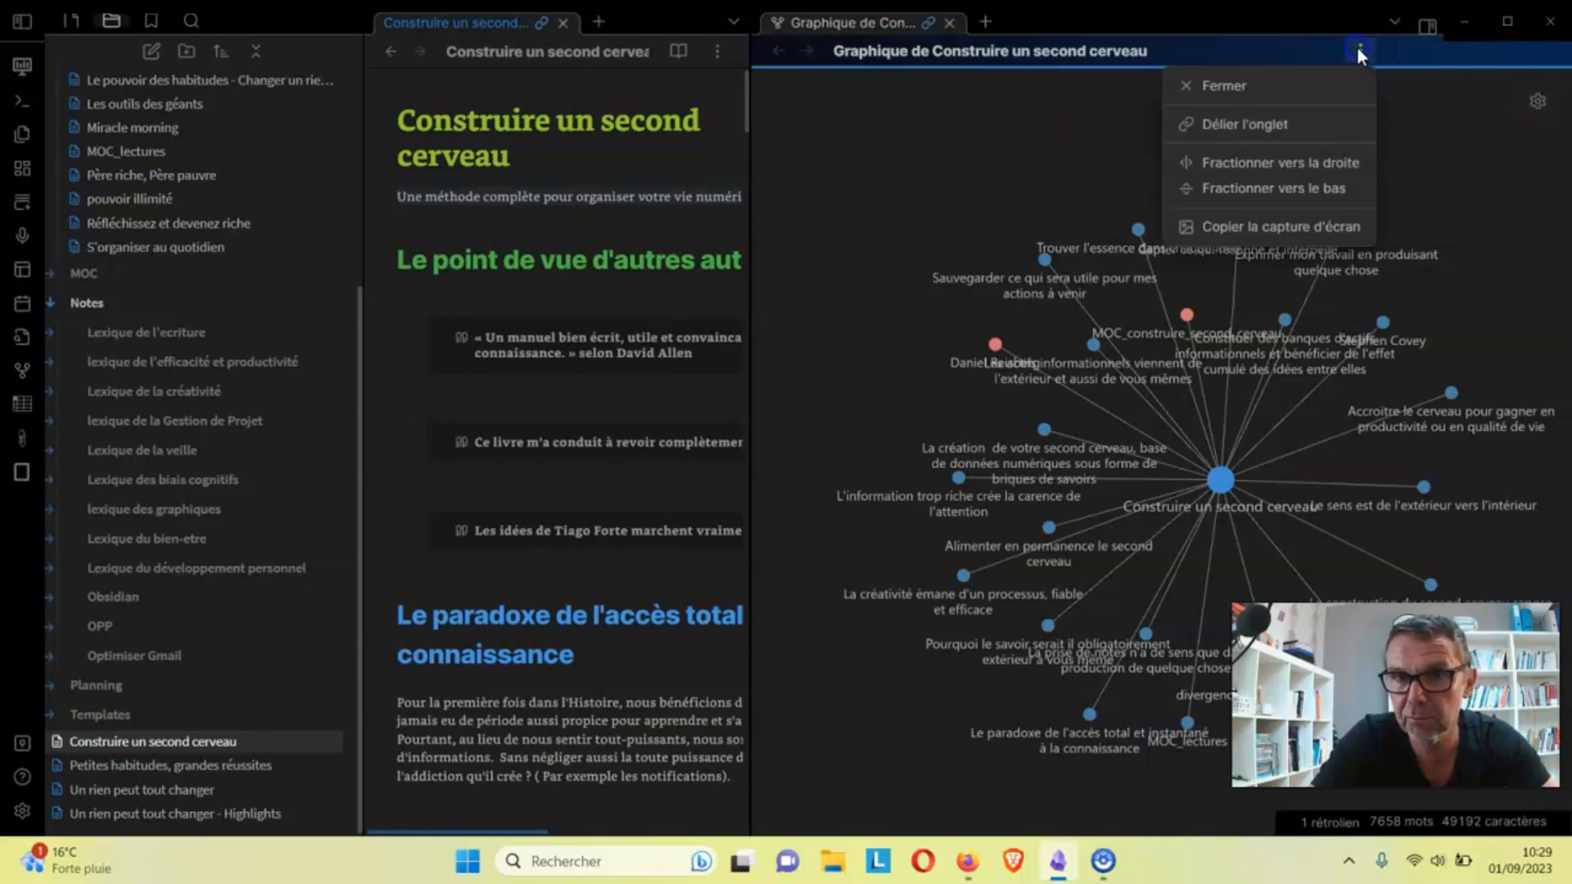
pyautogui.click(1266, 88)
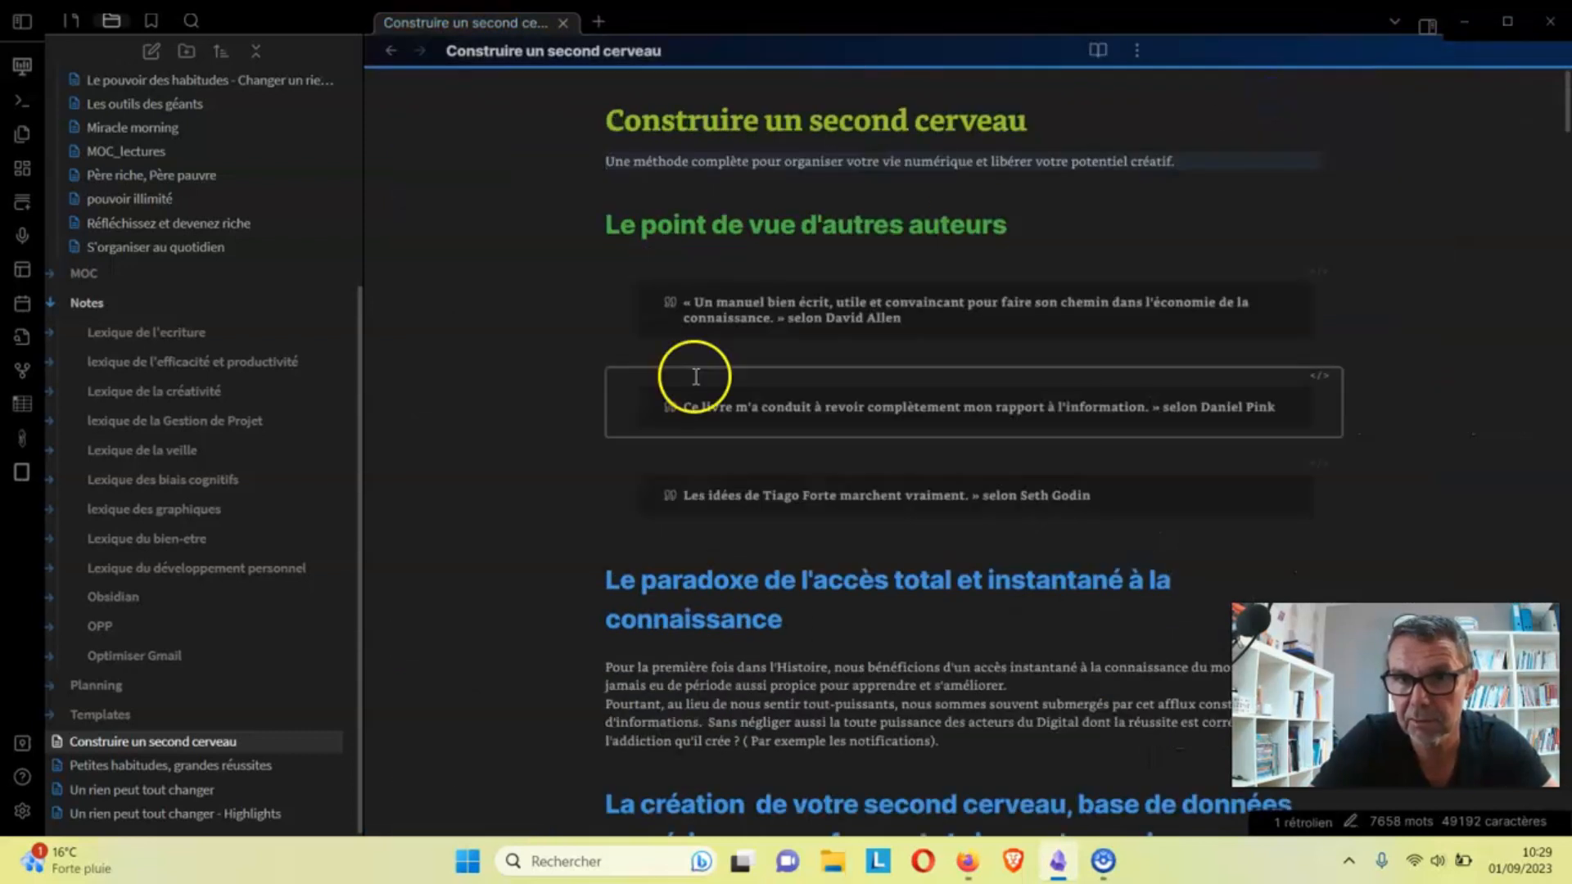
# Open the global graph view and expand the filters in its settings
pyautogui.click(24, 372)
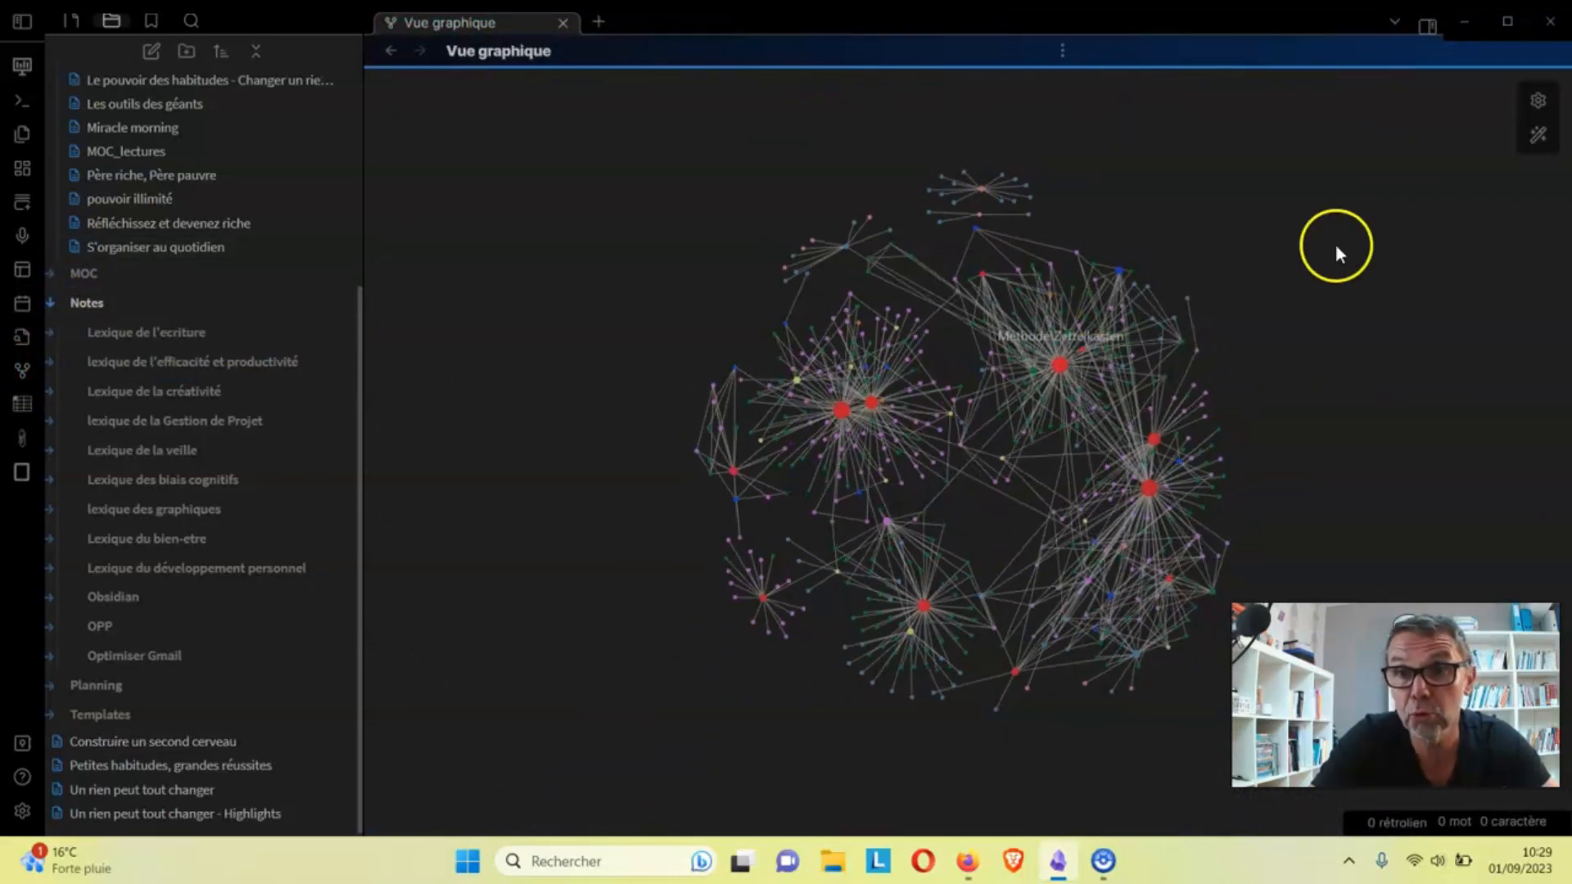
pyautogui.click(1538, 102)
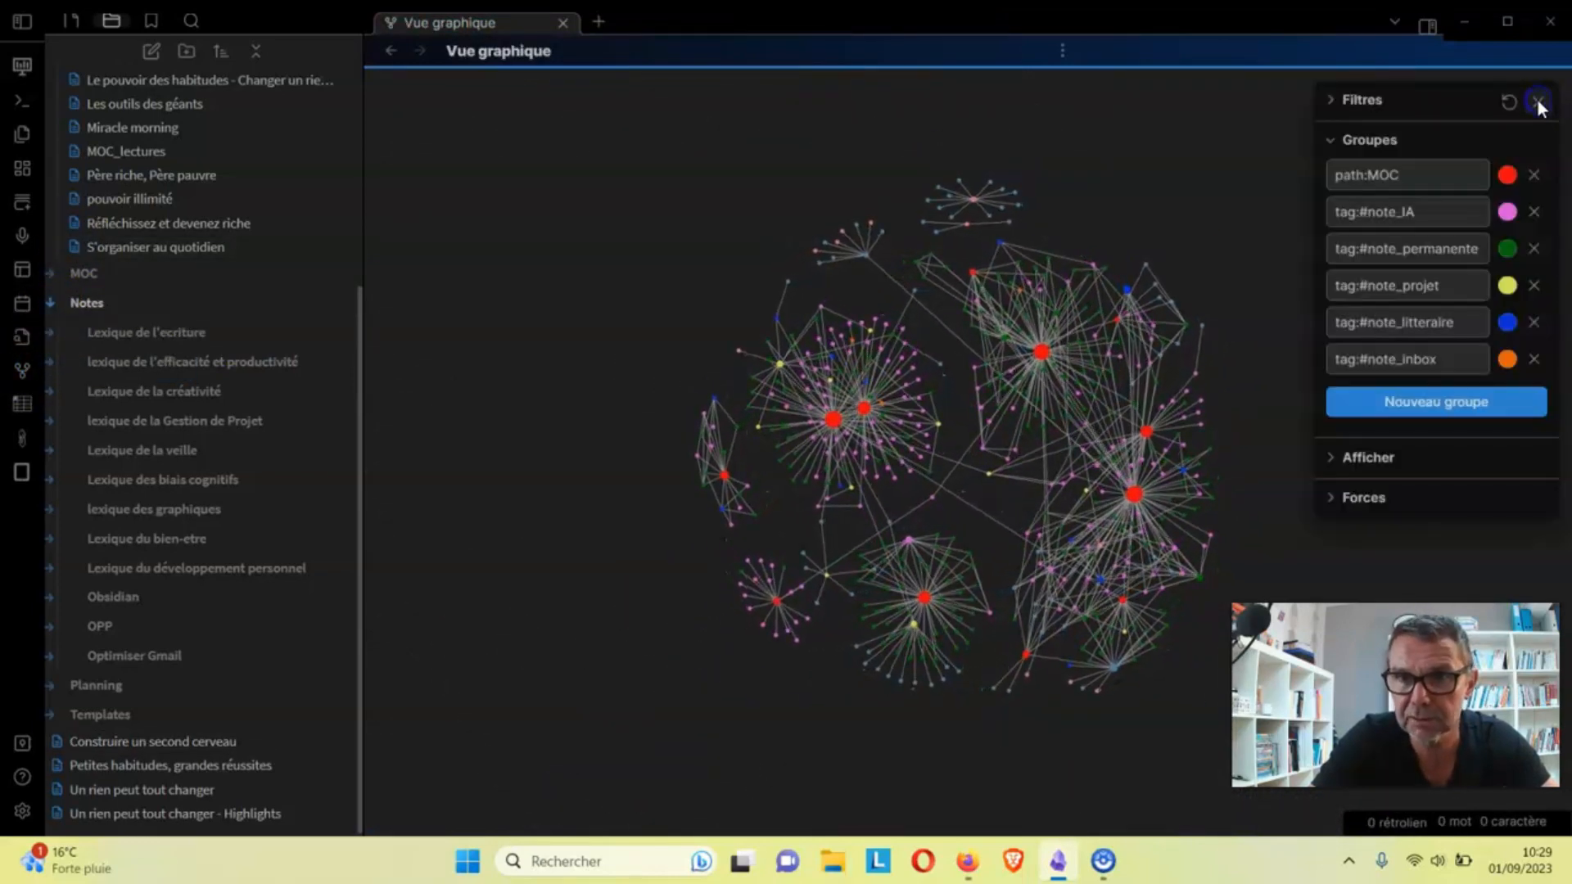
pyautogui.click(1334, 97)
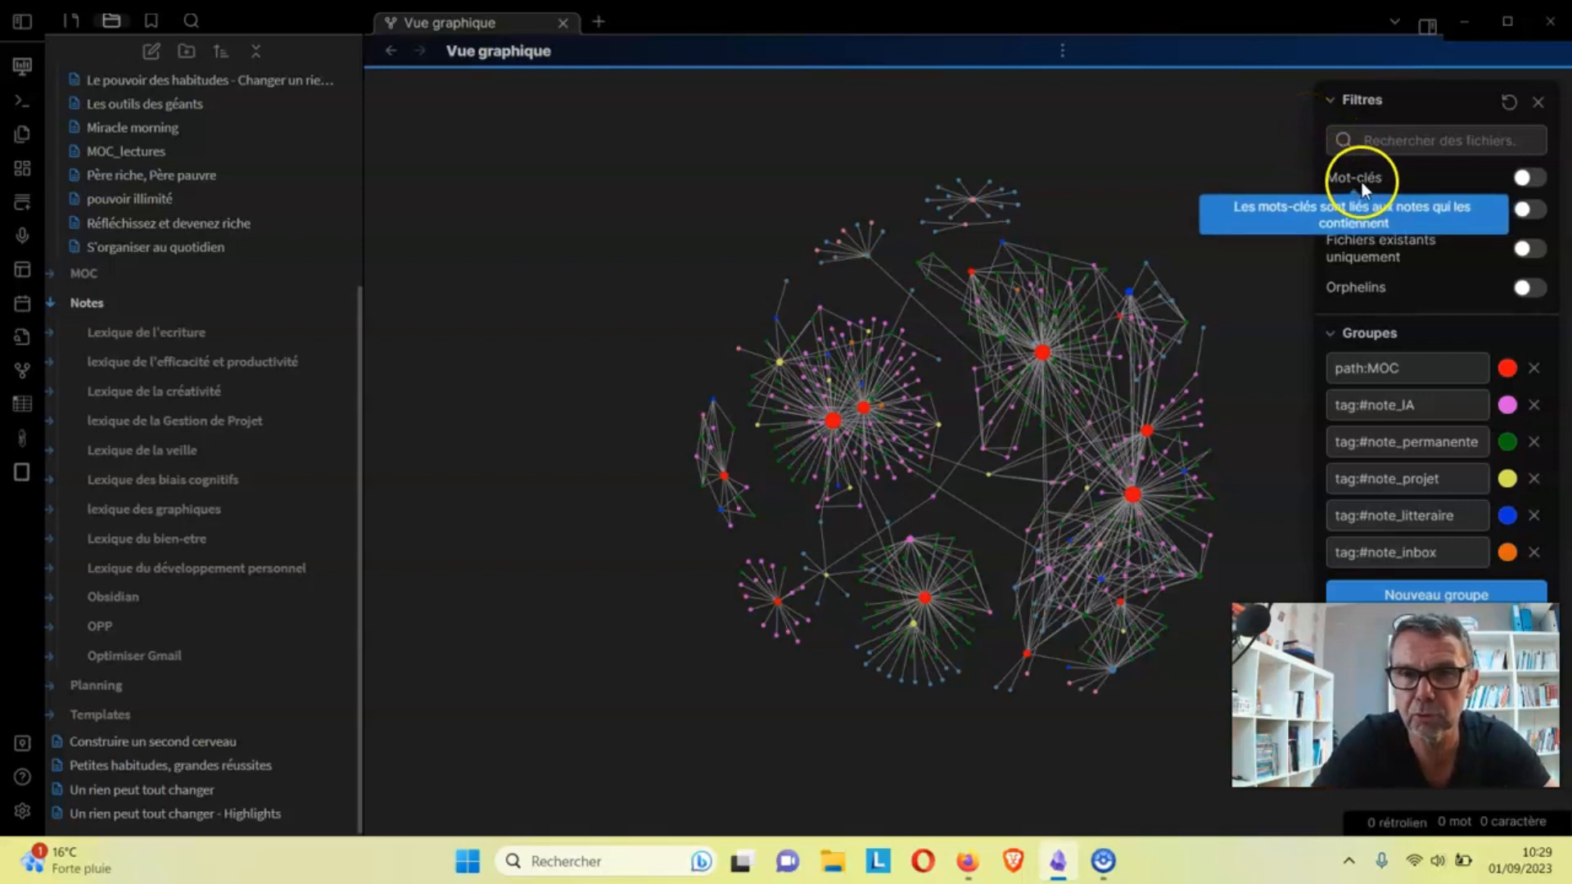
# Filter the global graph by path to the folder "Notes/lexique de l'efficacité et productivité"
pyautogui.click(1456, 143)
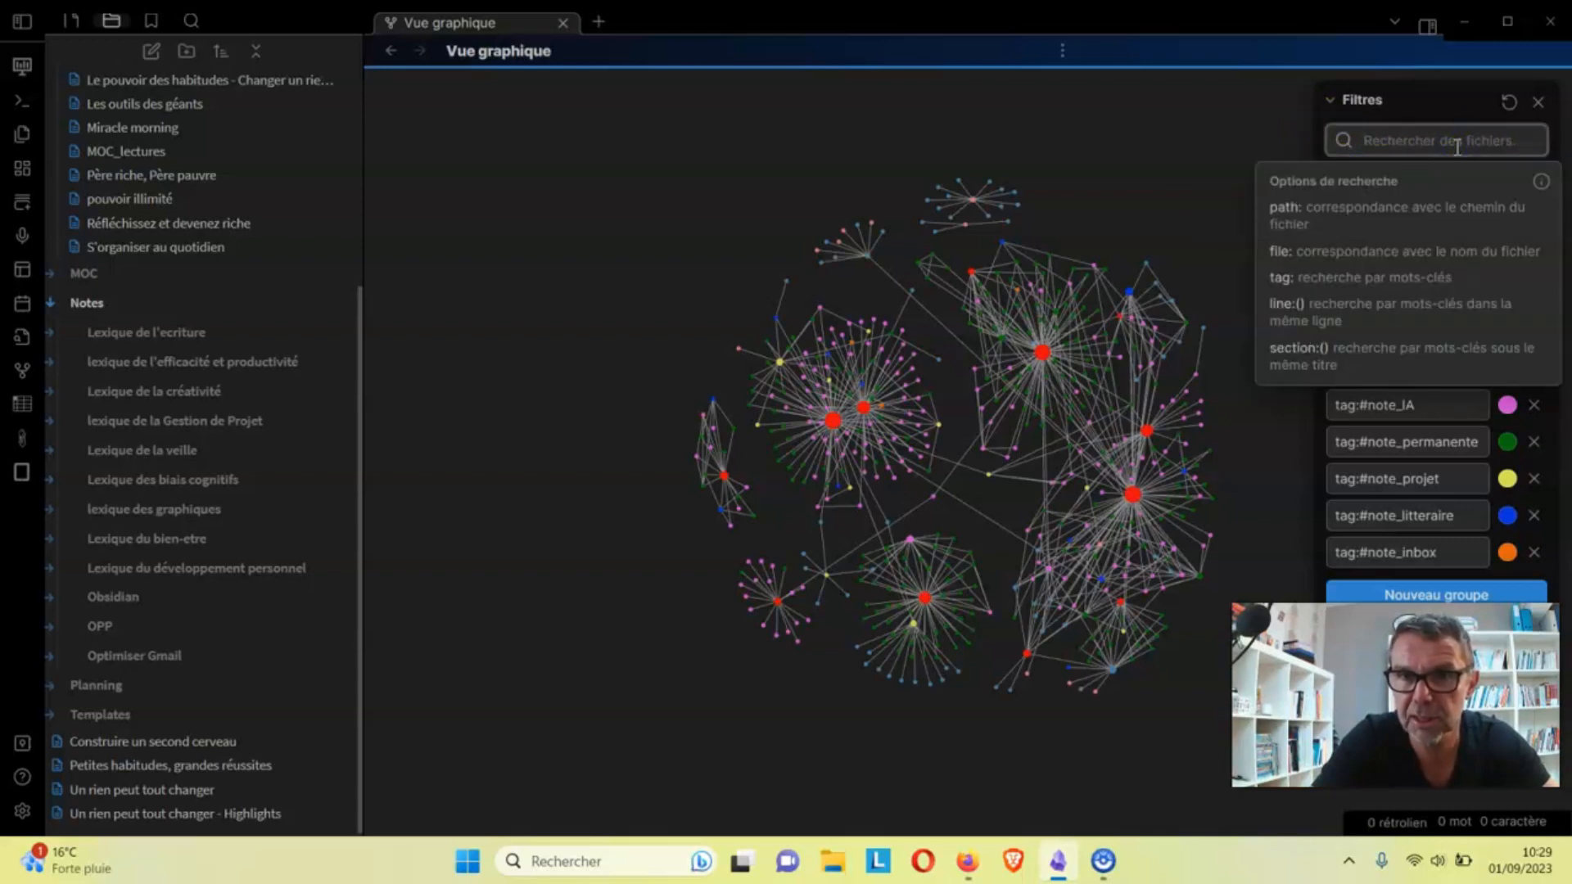
pyautogui.click(1439, 195)
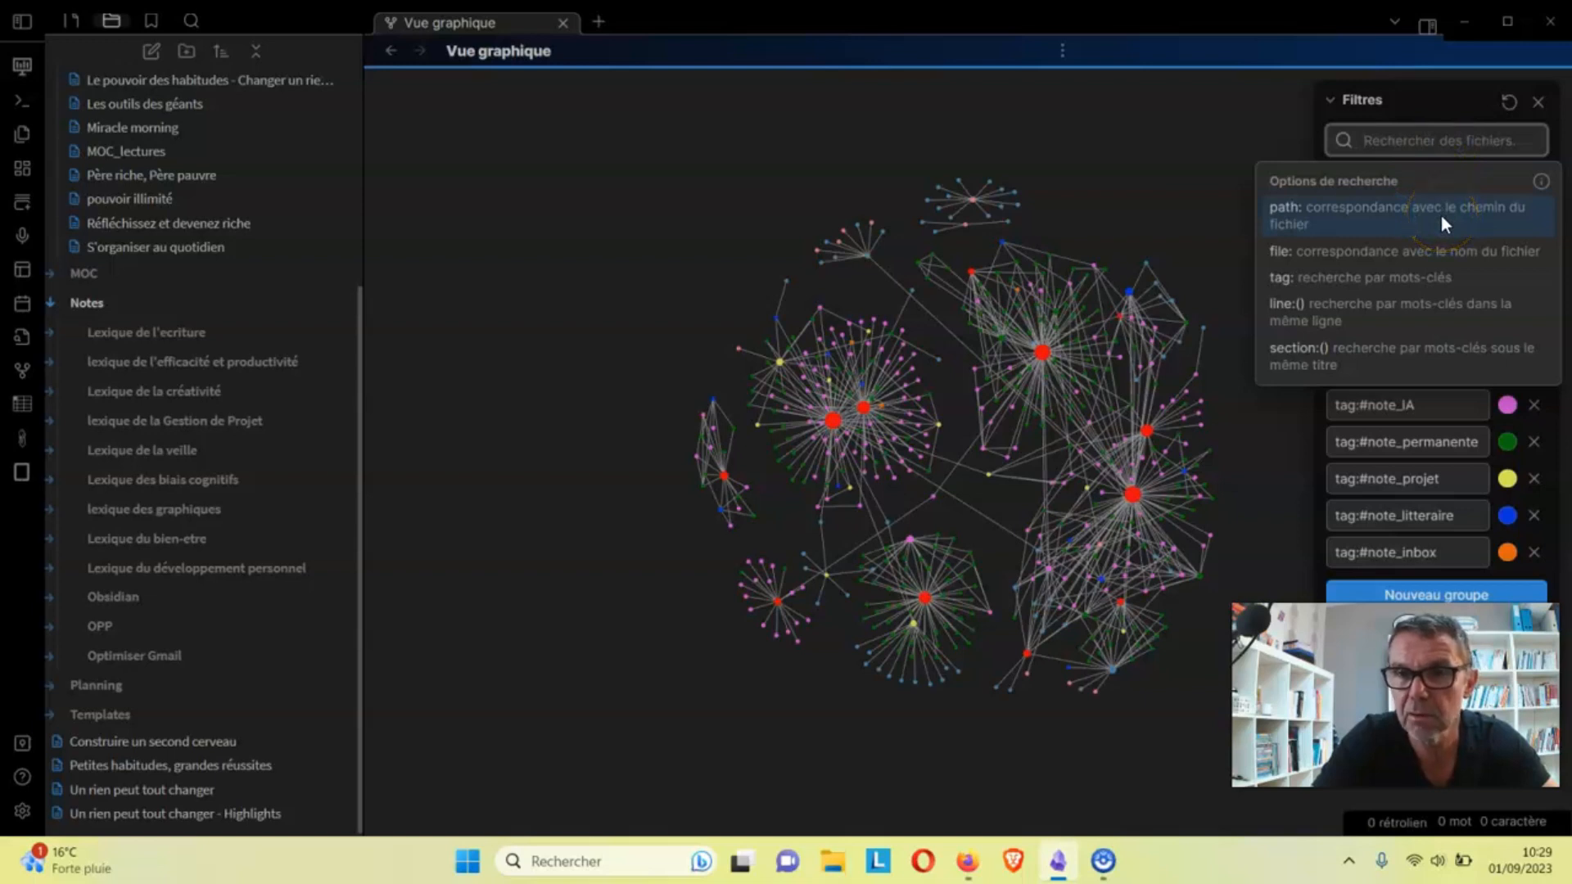
pyautogui.click(1441, 214)
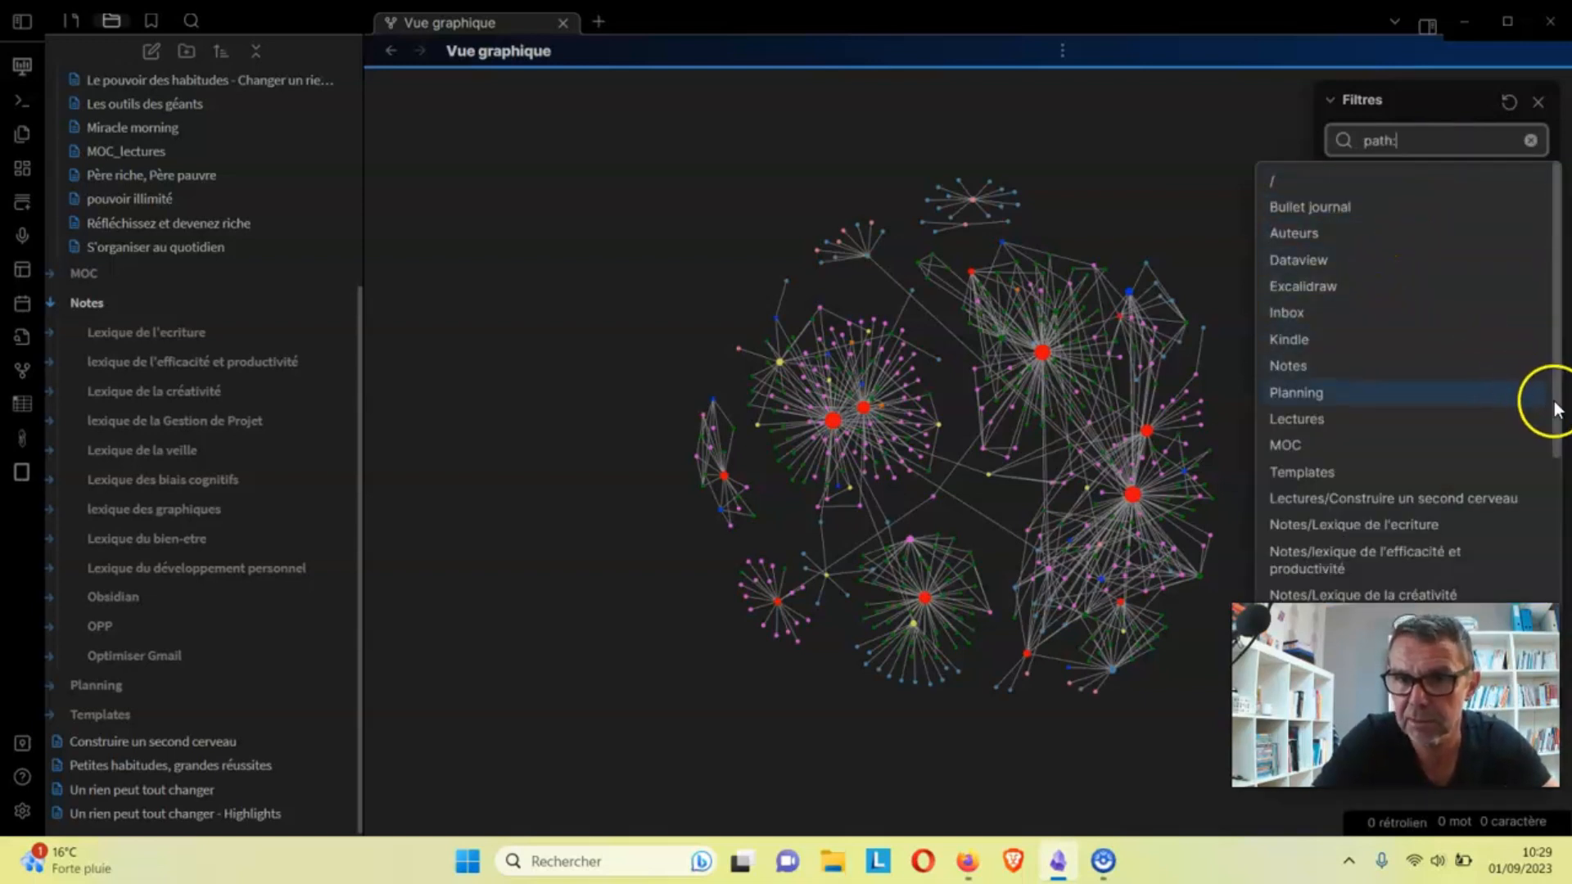
pyautogui.moveTo(1555, 407); pyautogui.dragTo(1565, 516)
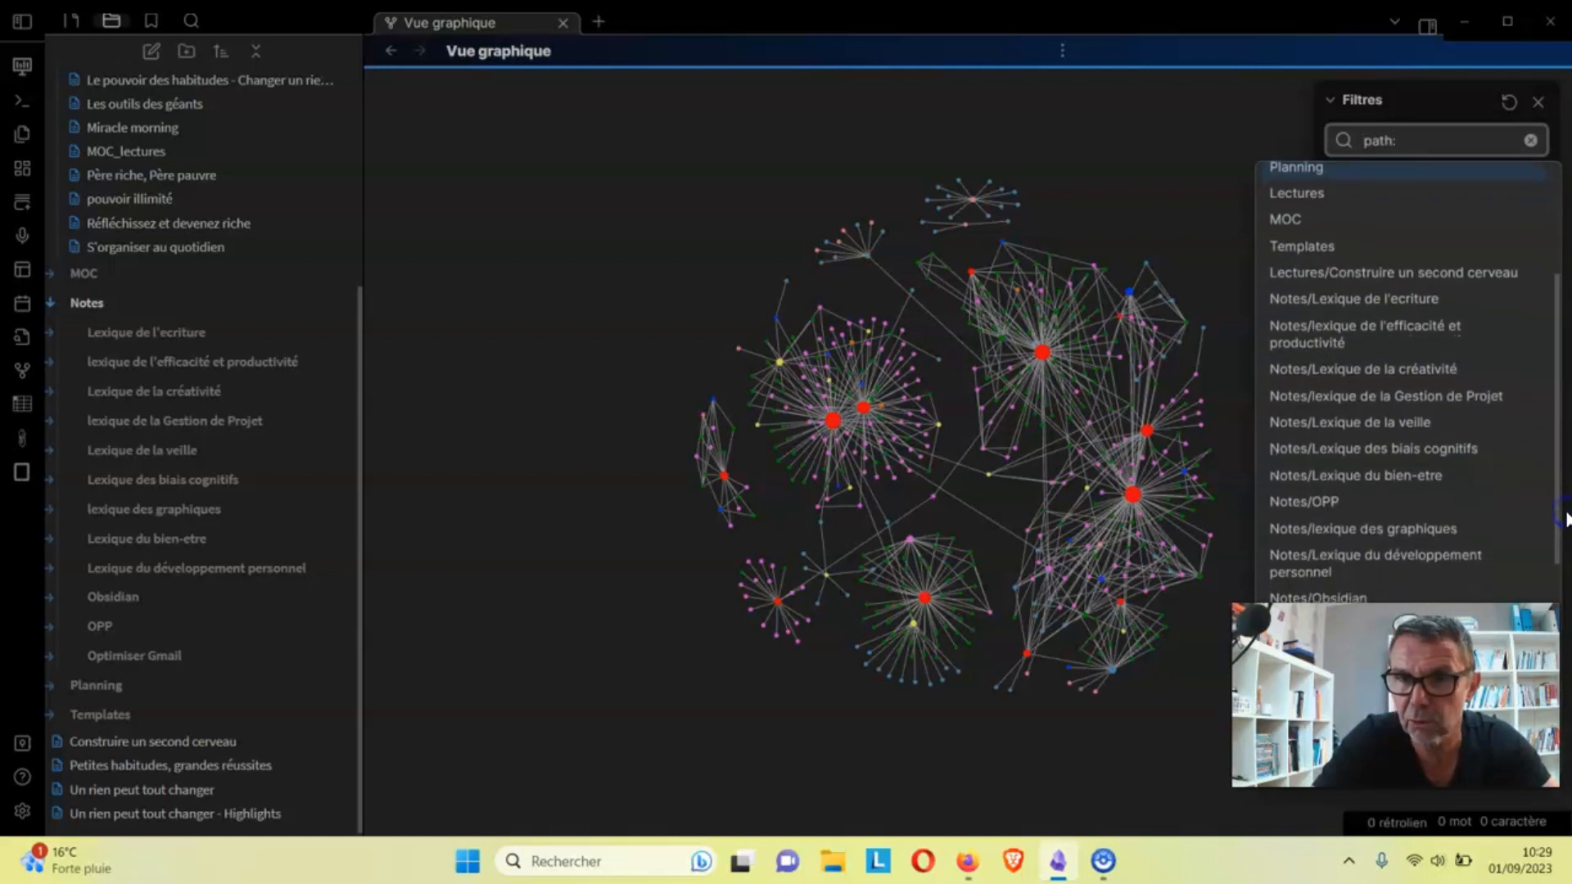
pyautogui.click(1417, 327)
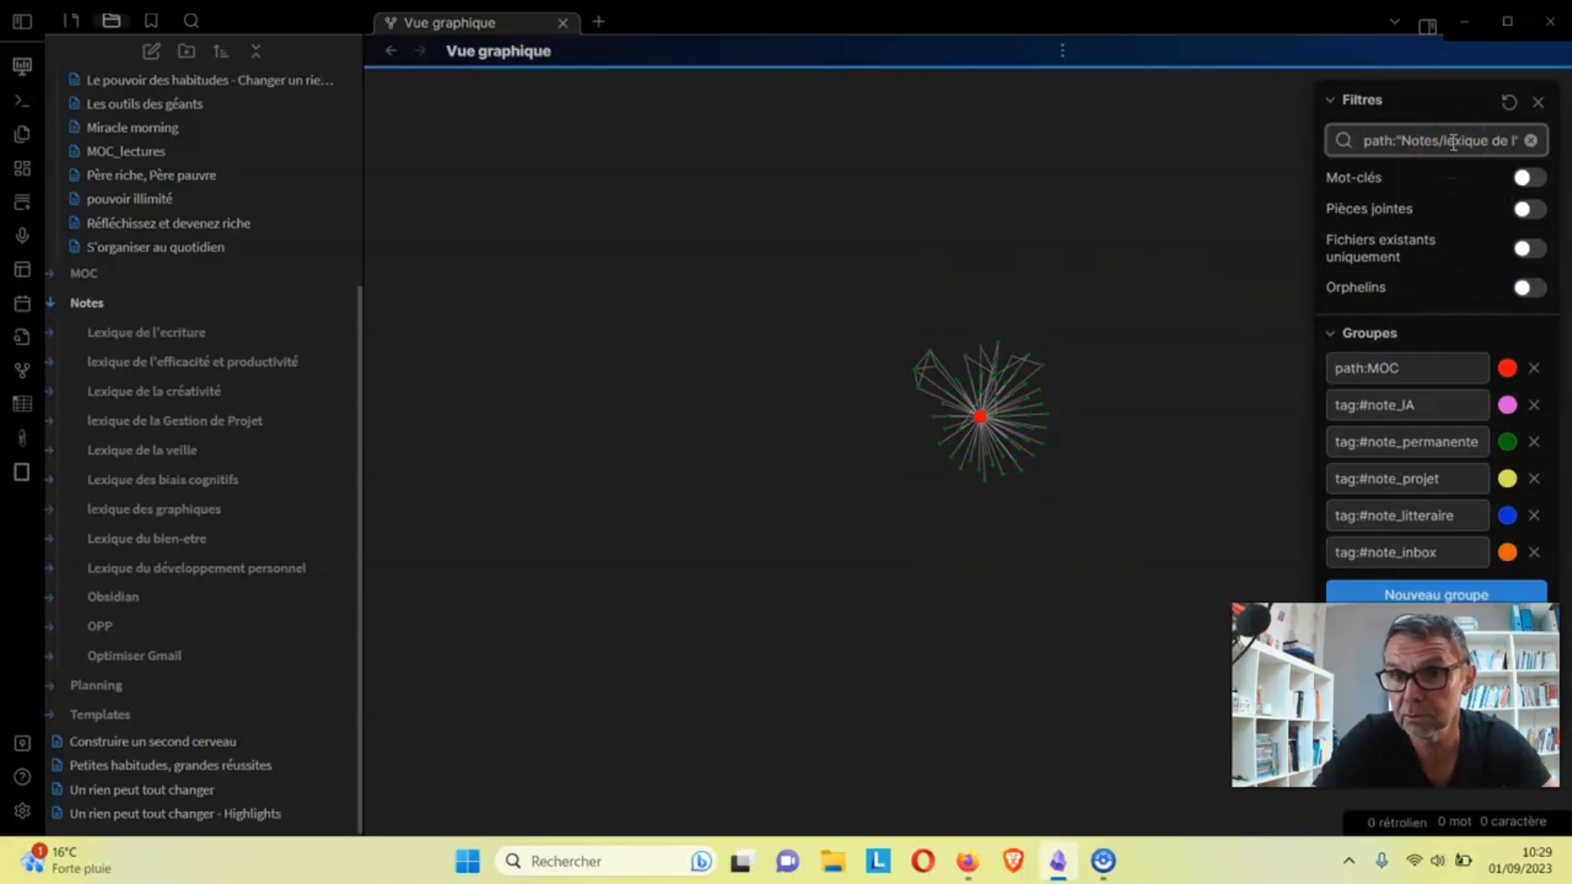
# Replace the folder path filter on the global graph with a filter on the tag #note_IA
pyautogui.click(1533, 140)
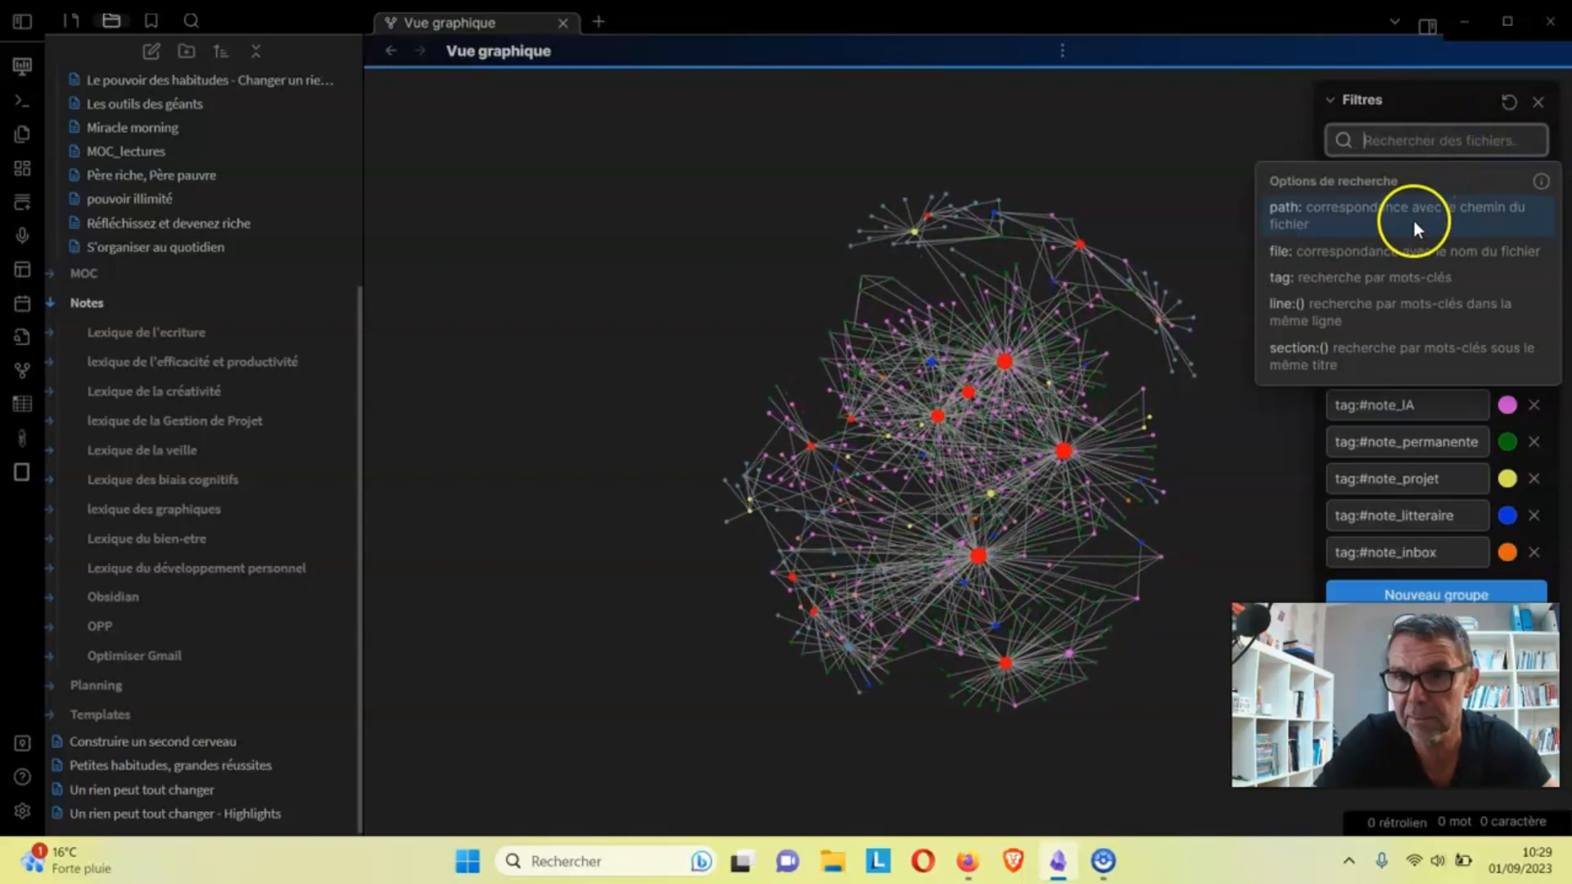
pyautogui.click(1413, 274)
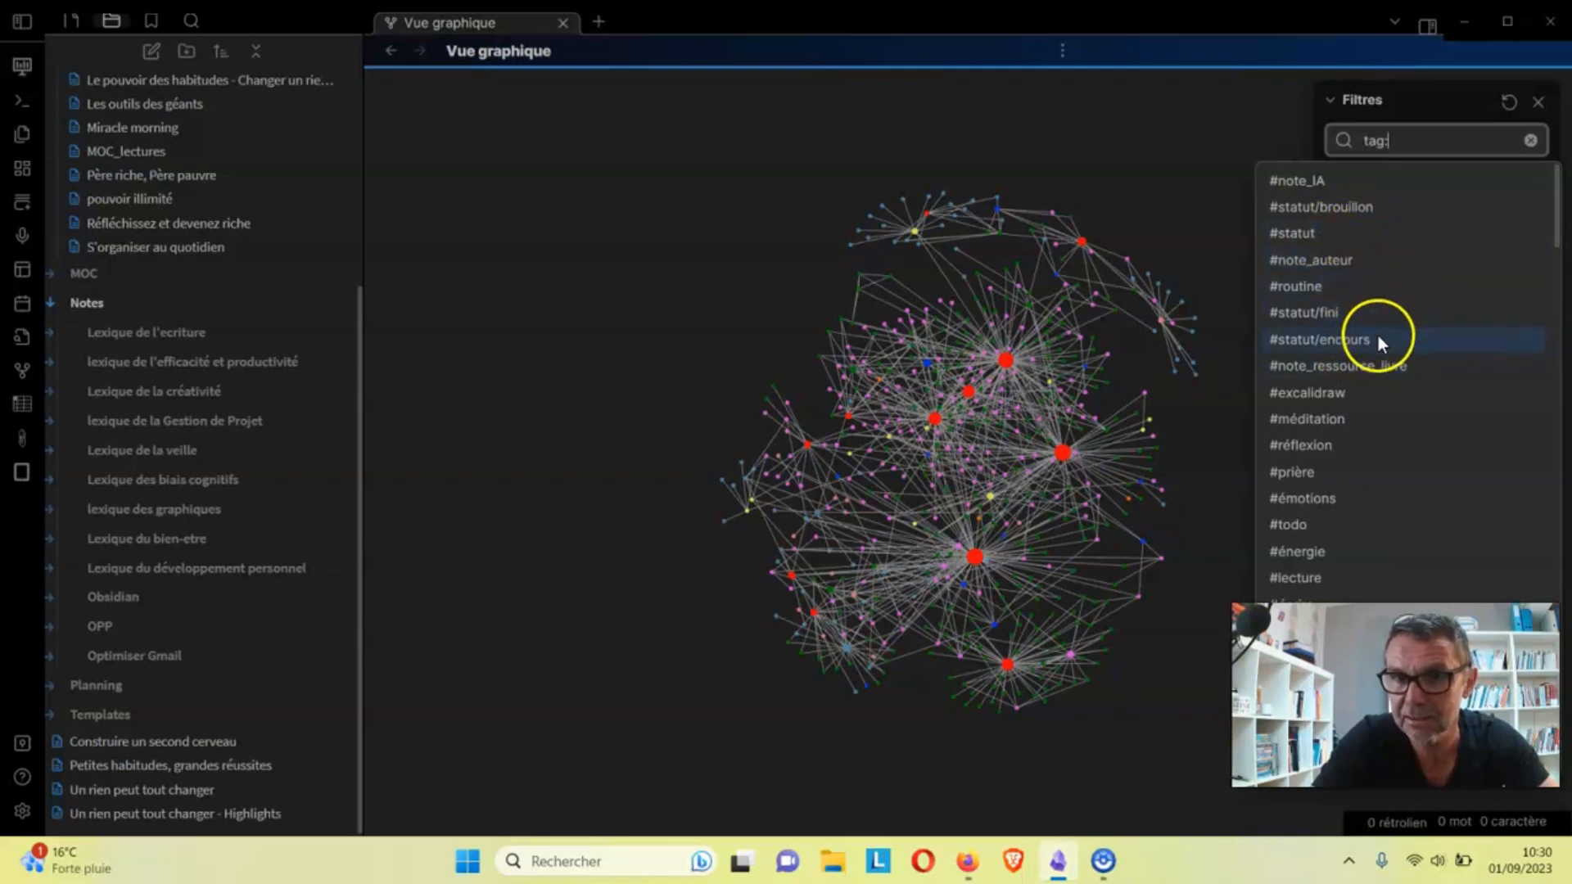
pyautogui.click(1324, 179)
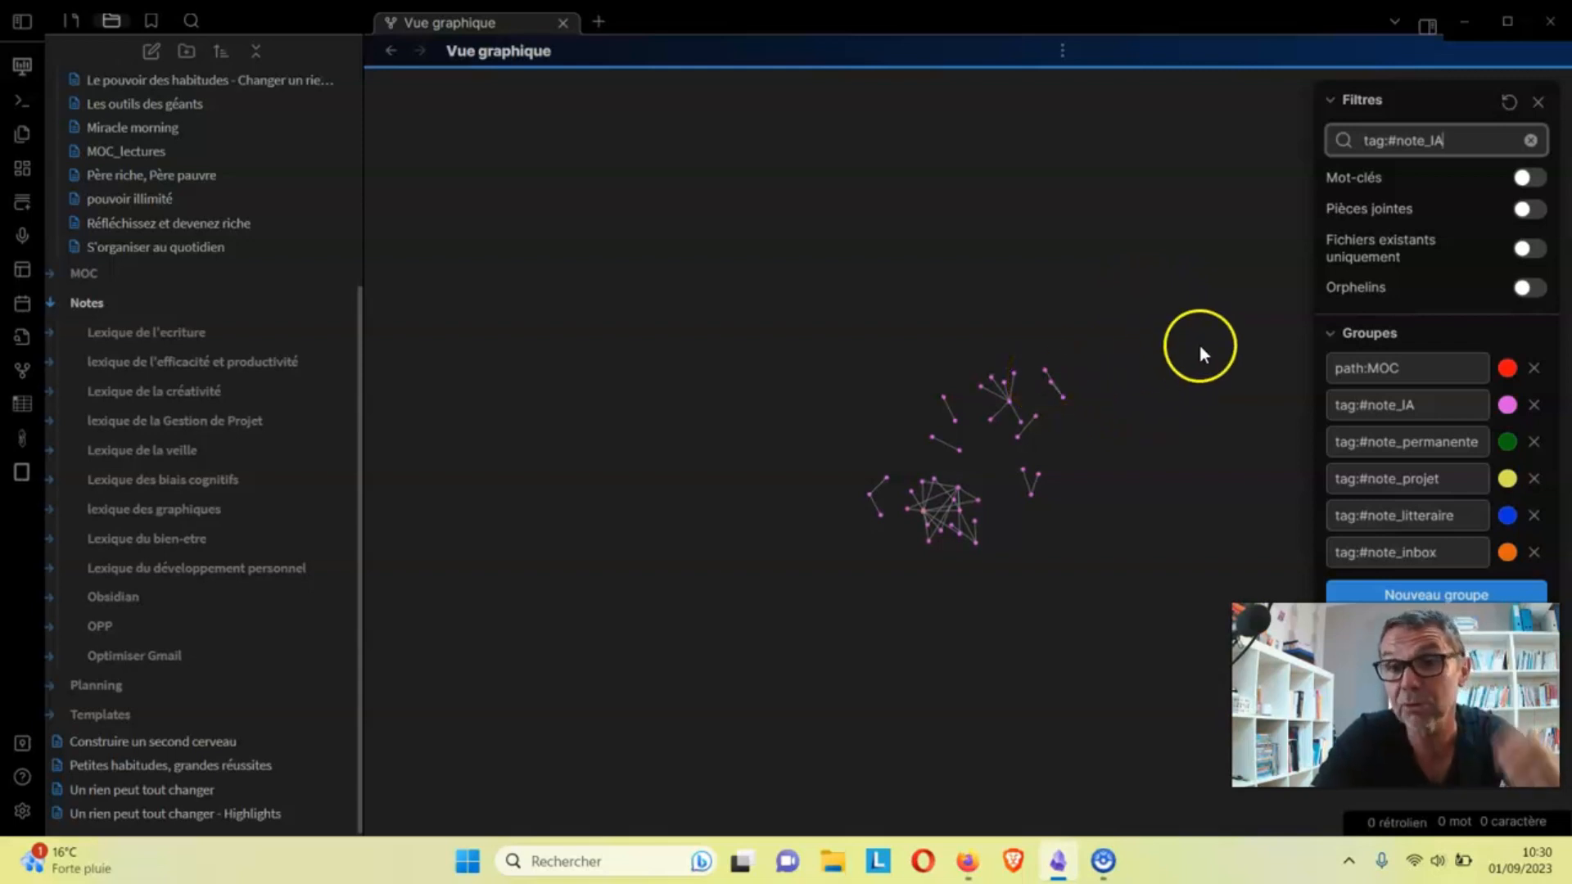
# Filter the global graph by the tag #statut/encours instead, and clear the search filter again
pyautogui.click(1529, 140)
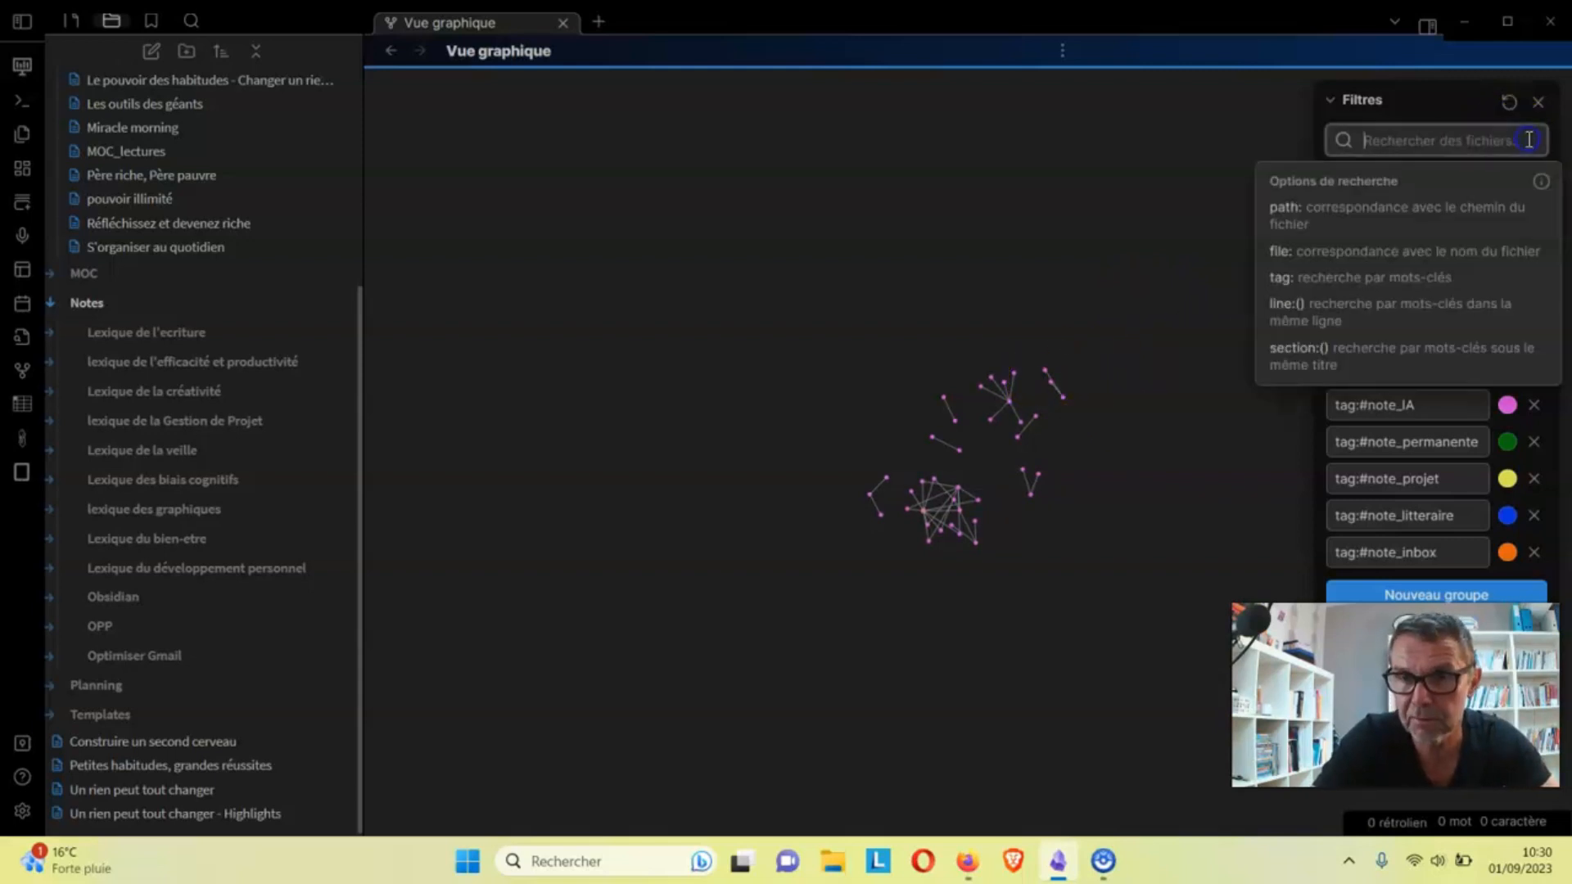
pyautogui.click(1422, 280)
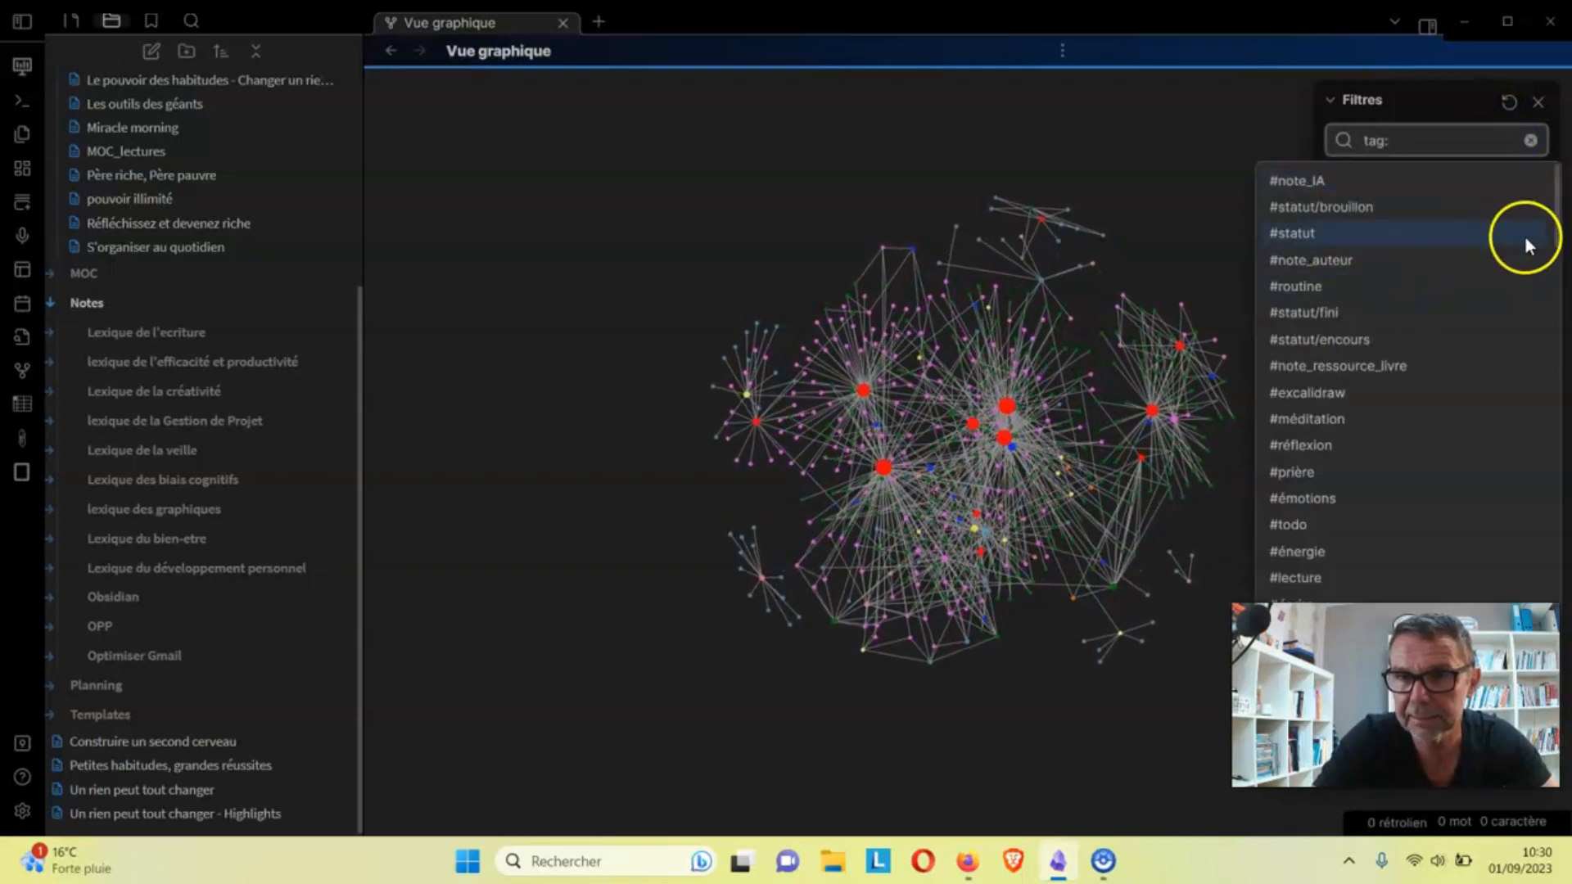
pyautogui.moveTo(1553, 220)
pyautogui.mouseDown()
pyautogui.moveTo(1561, 286)
pyautogui.moveTo(1561, 225)
pyautogui.mouseUp()
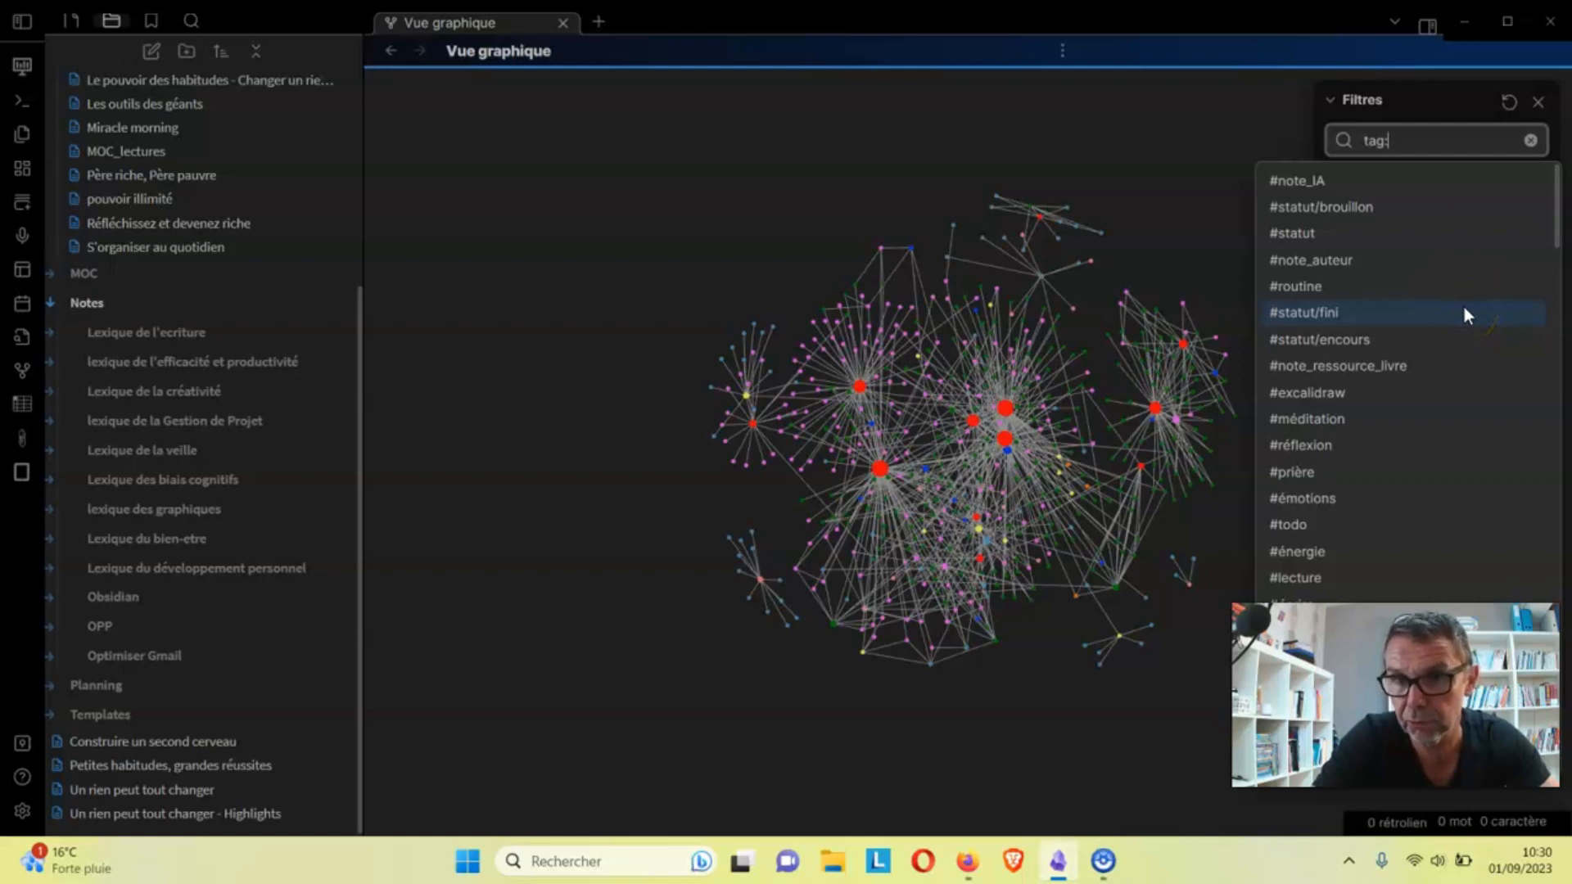
pyautogui.click(1451, 365)
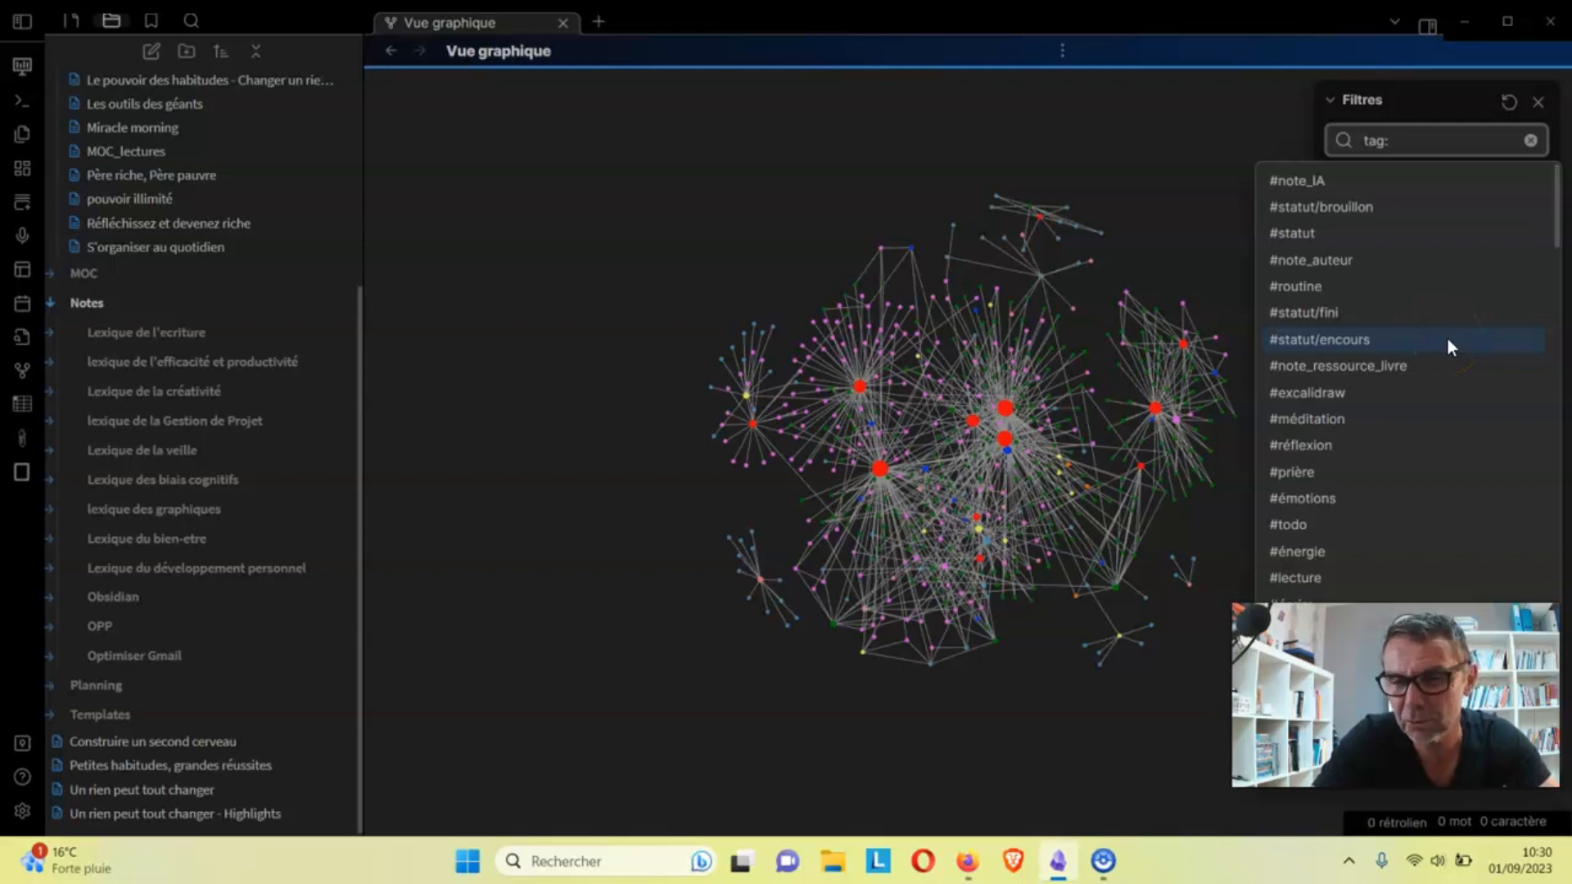
pyautogui.click(1446, 338)
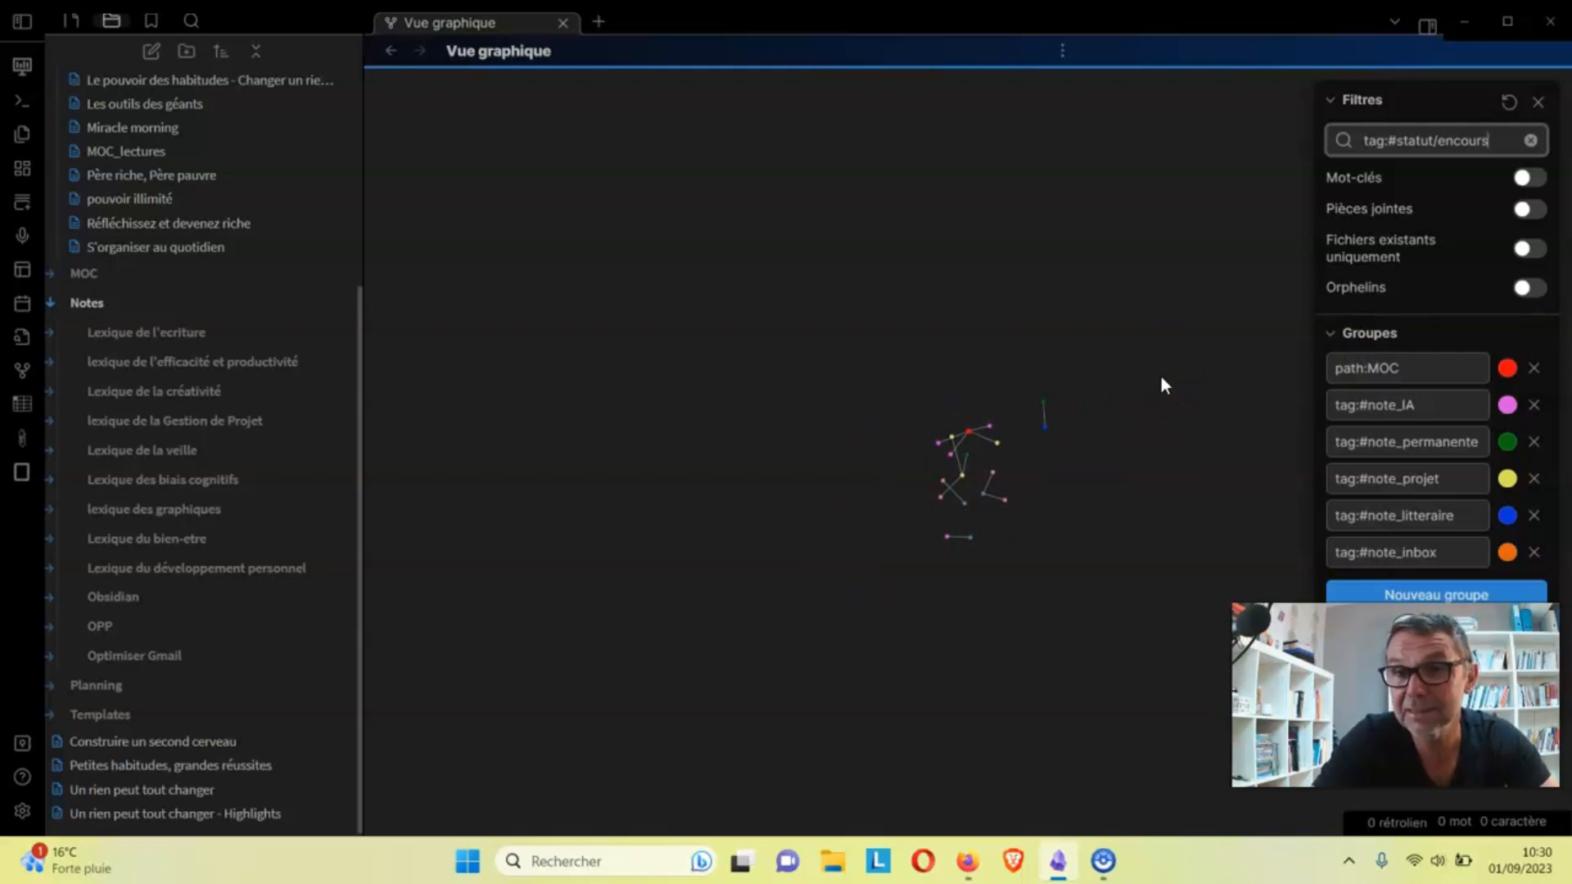
pyautogui.click(1529, 140)
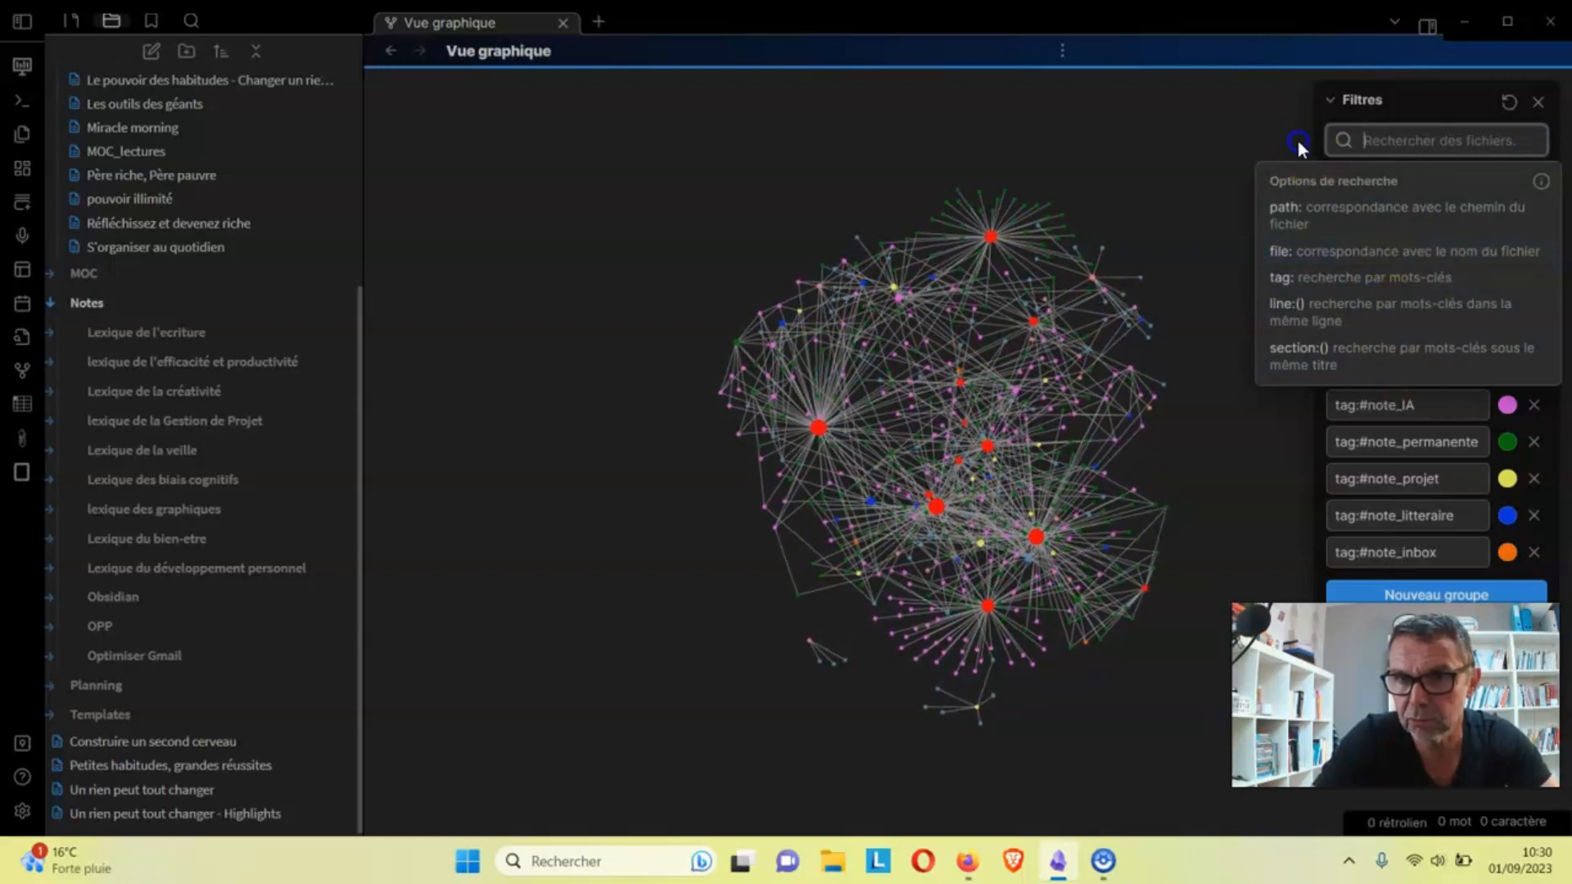
pyautogui.click(1558, 144)
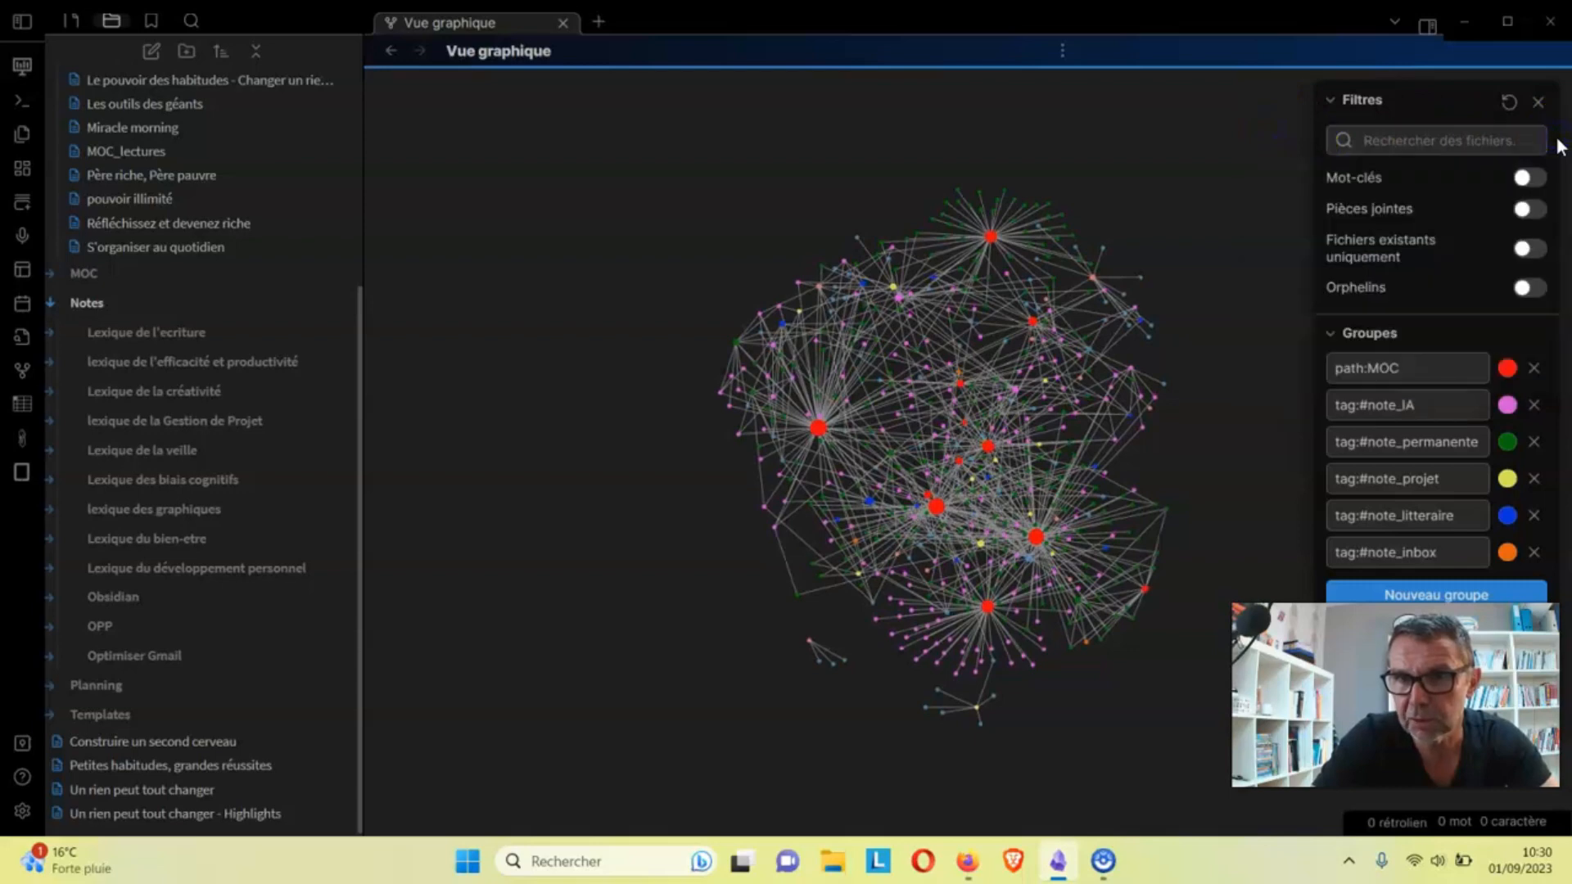
# Turn on the filter options Mot-clés, Pièces jointes, Fichiers existants uniquement and Orphelins for the global graph
pyautogui.click(1527, 177)
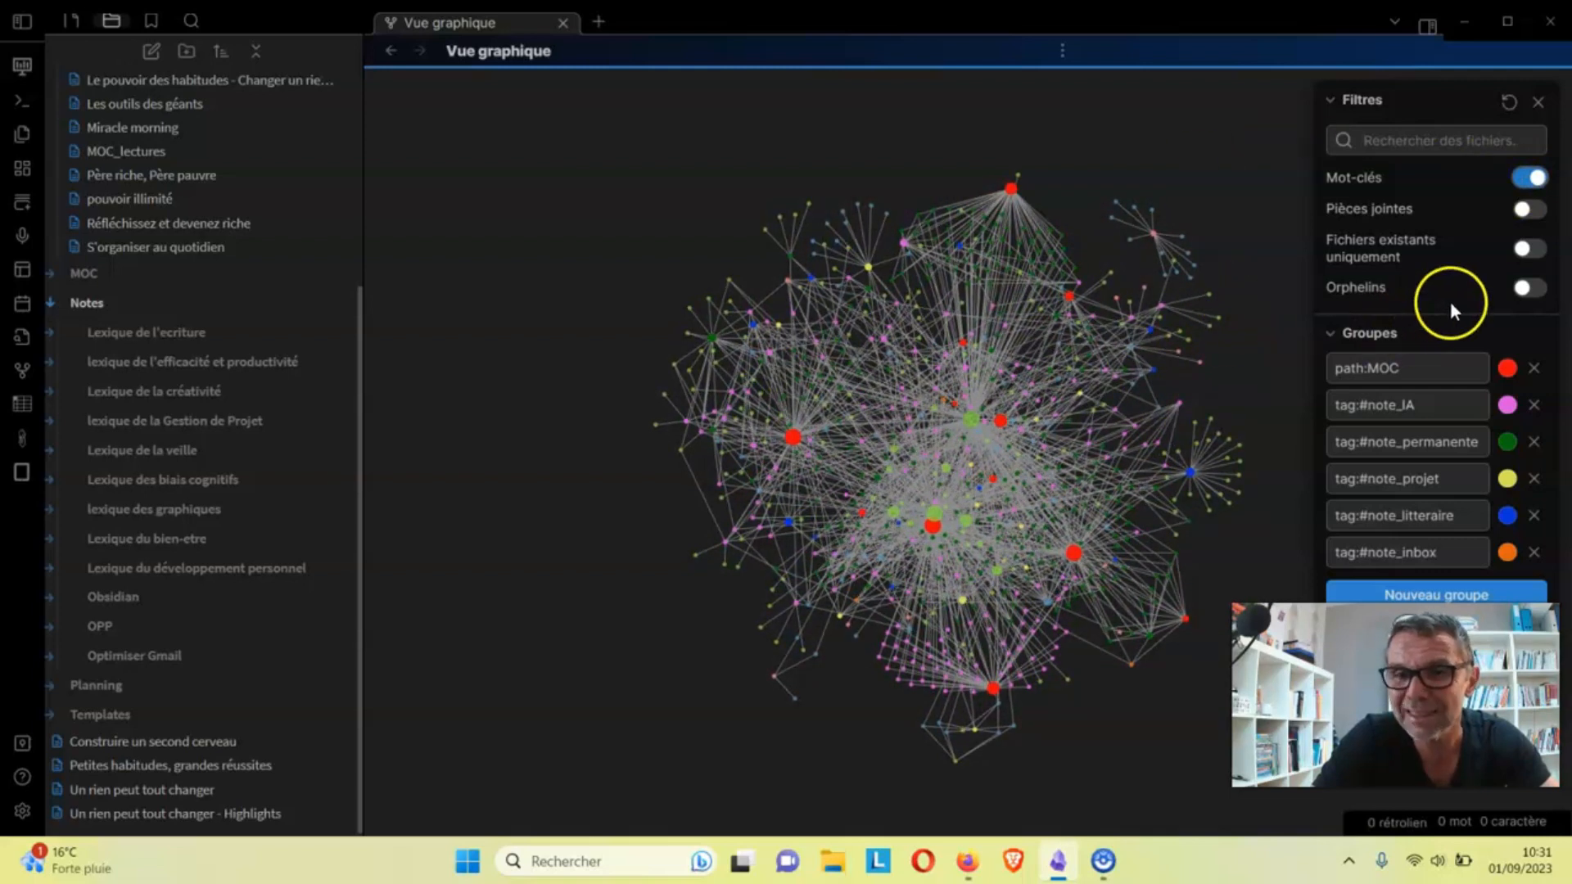
pyautogui.click(1524, 211)
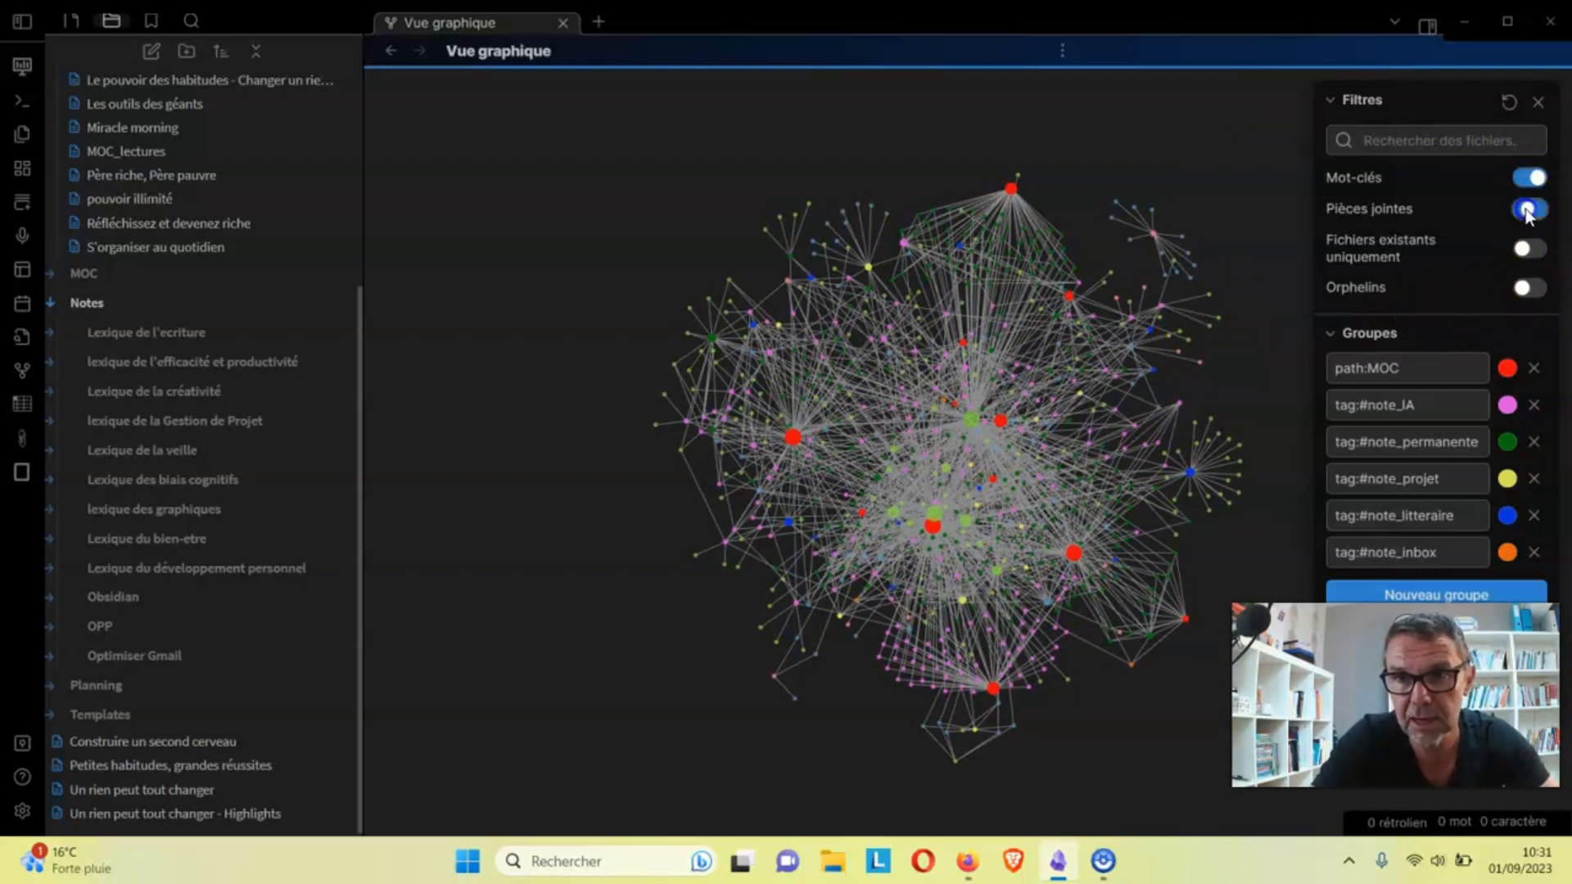
pyautogui.click(1524, 249)
pyautogui.click(1522, 289)
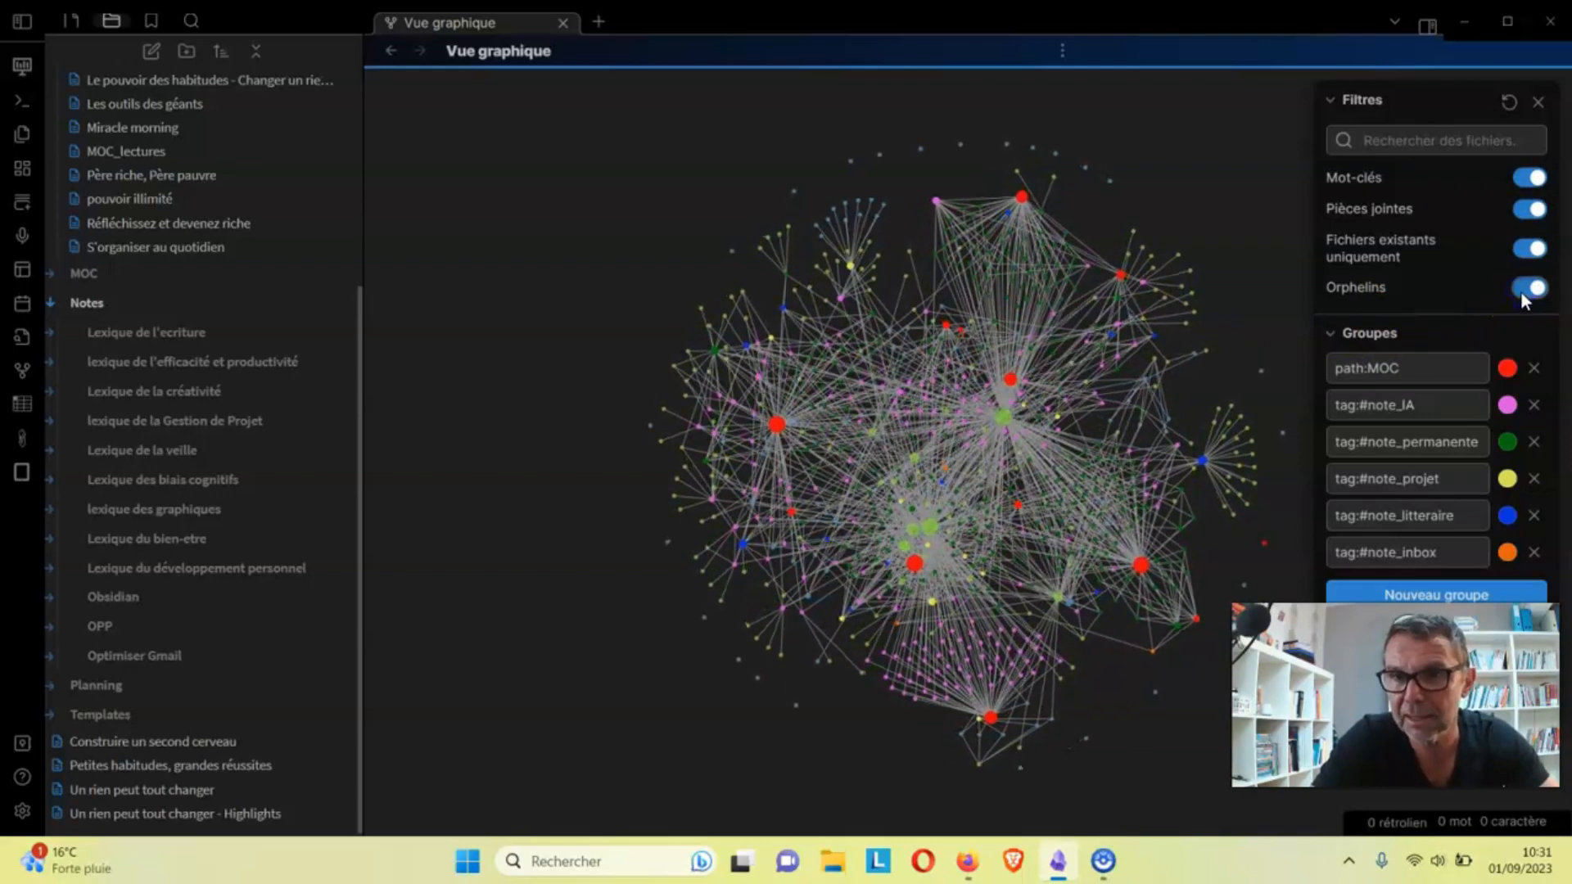
# Turn the orphans, existing-files-only, attachments and tags filter options off again
pyautogui.click(1522, 290)
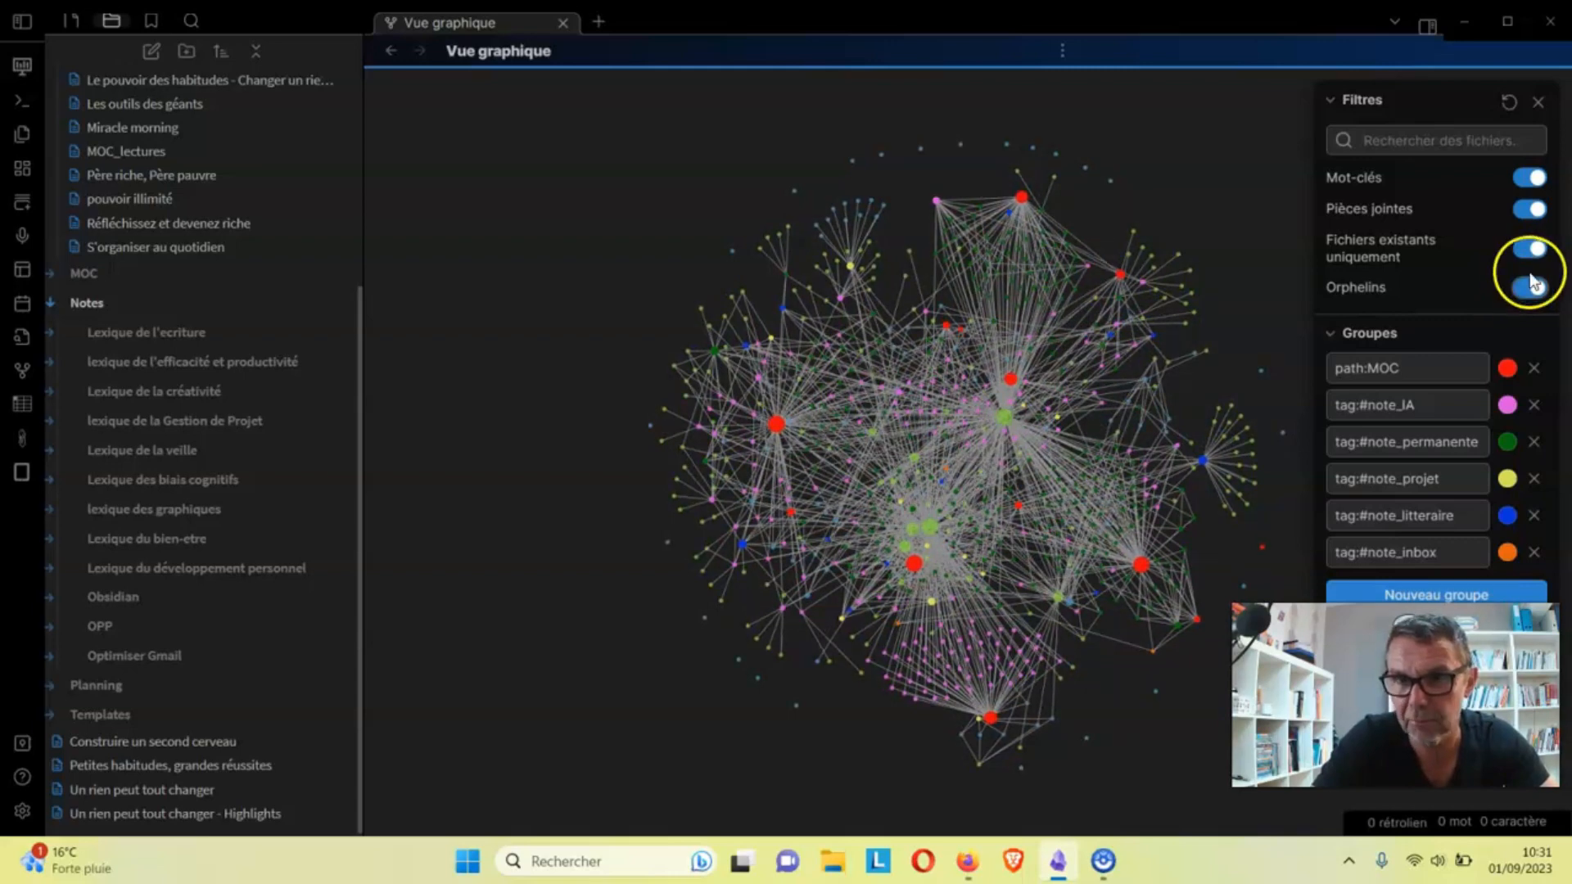
pyautogui.click(1529, 249)
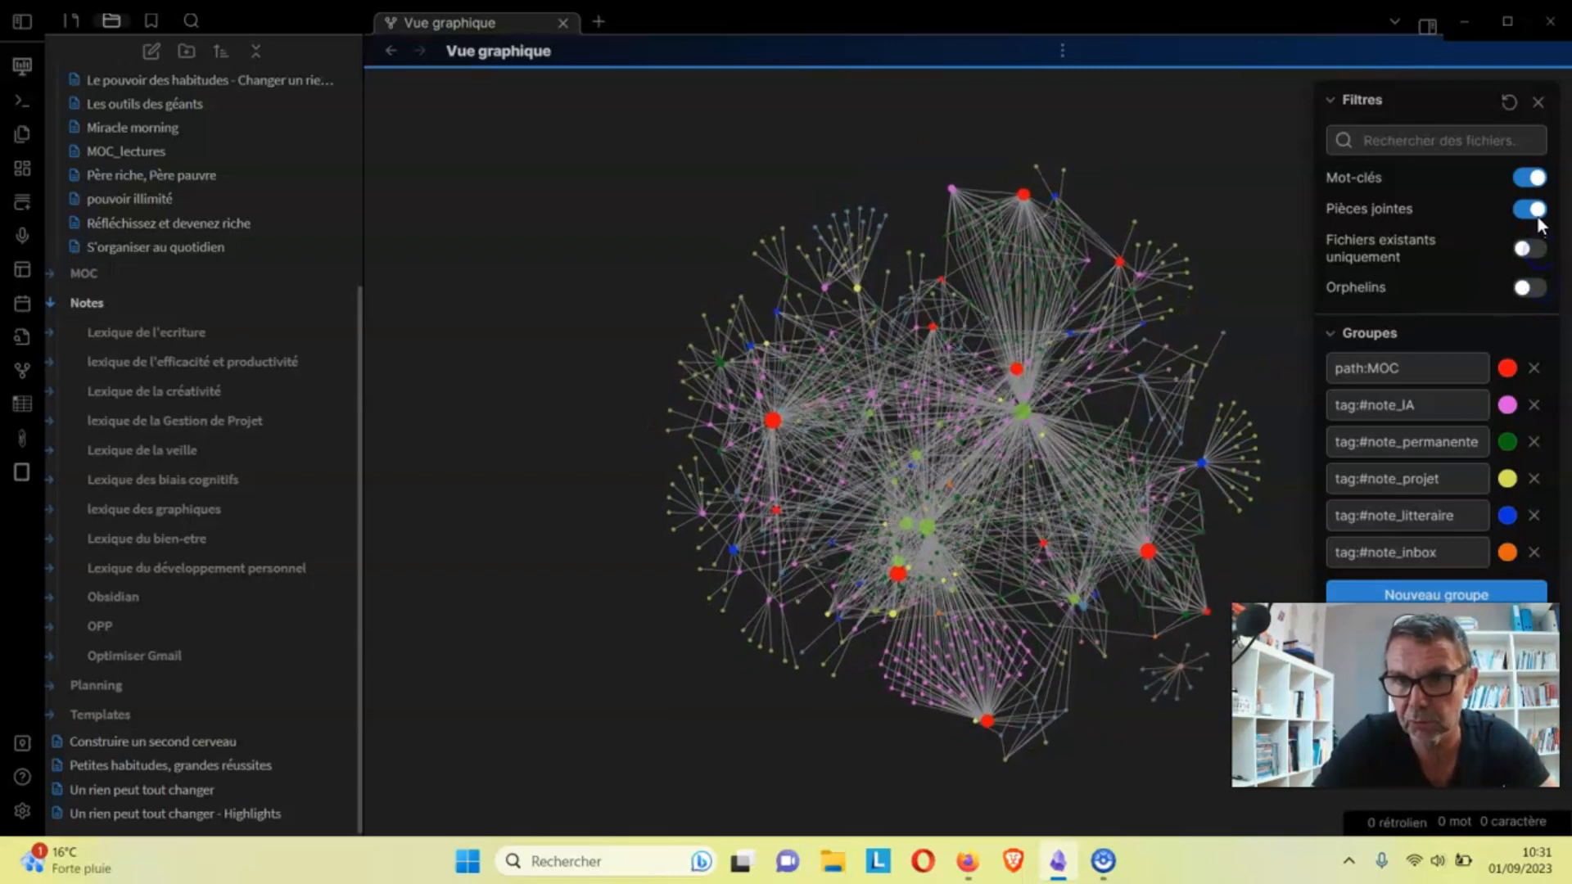
pyautogui.click(1529, 209)
pyautogui.click(1533, 179)
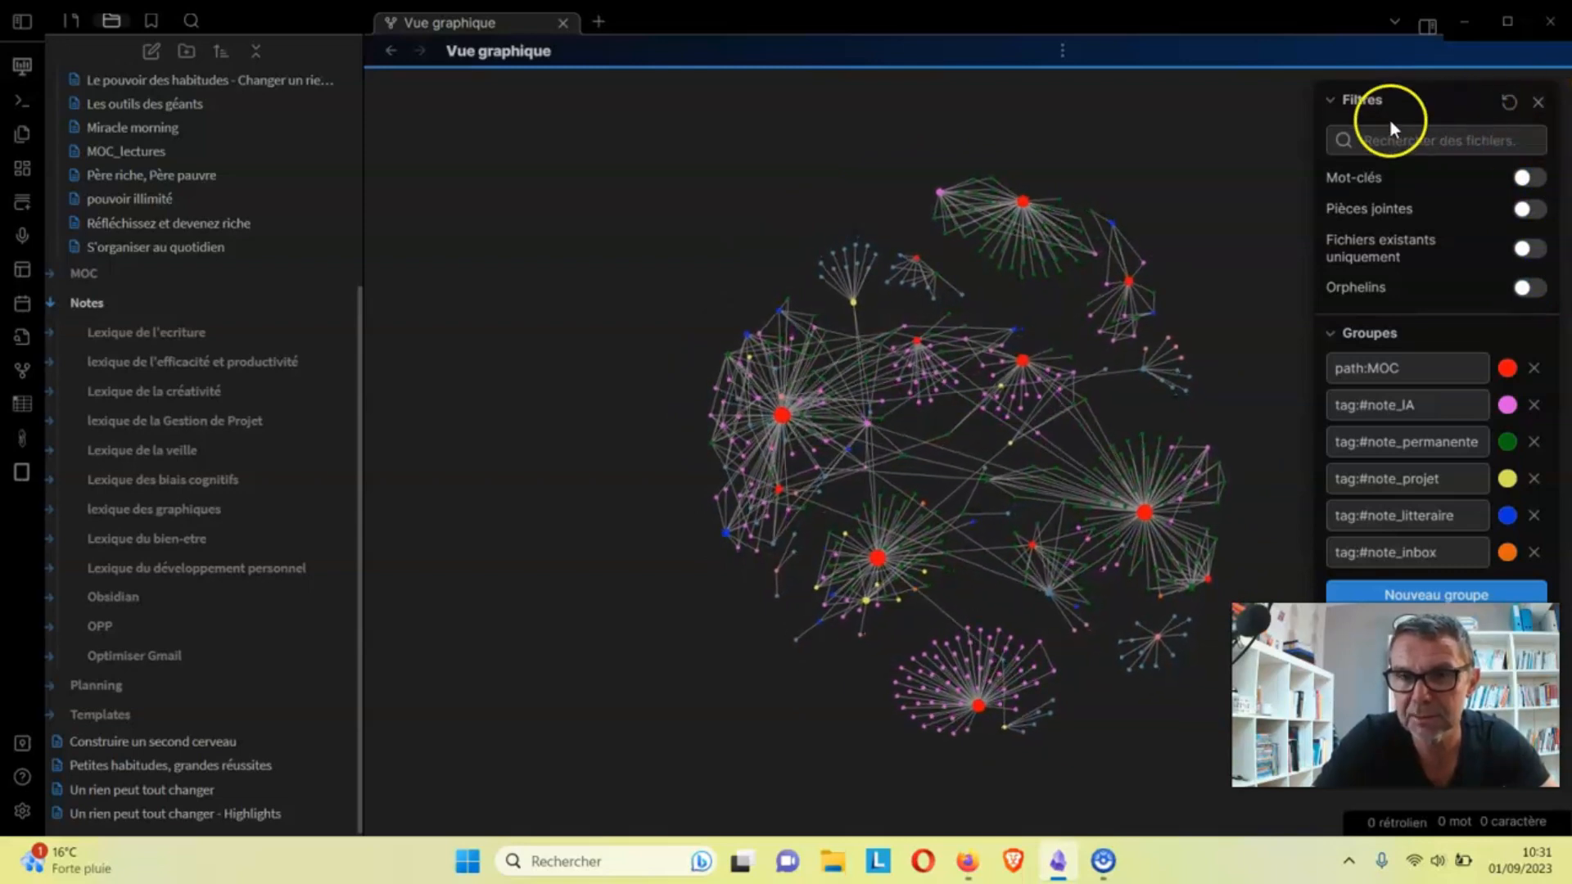
# Collapse the filters and examine the graph's colour groups, from path:MOC to tag:#note_inbox
pyautogui.click(1327, 100)
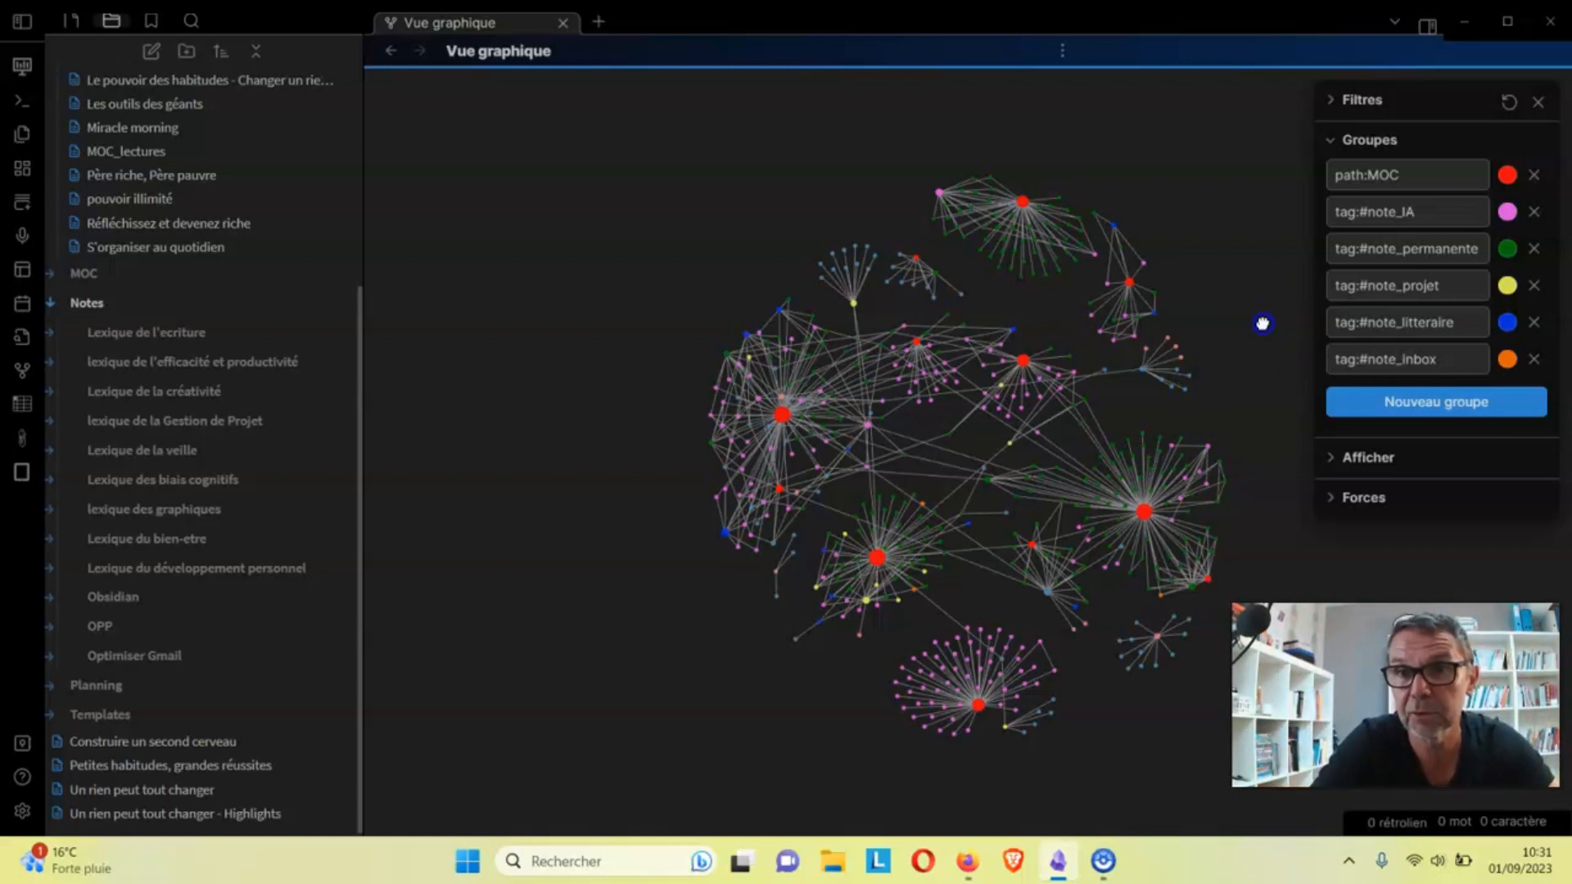
pyautogui.moveTo(1263, 322); pyautogui.dragTo(1233, 306)
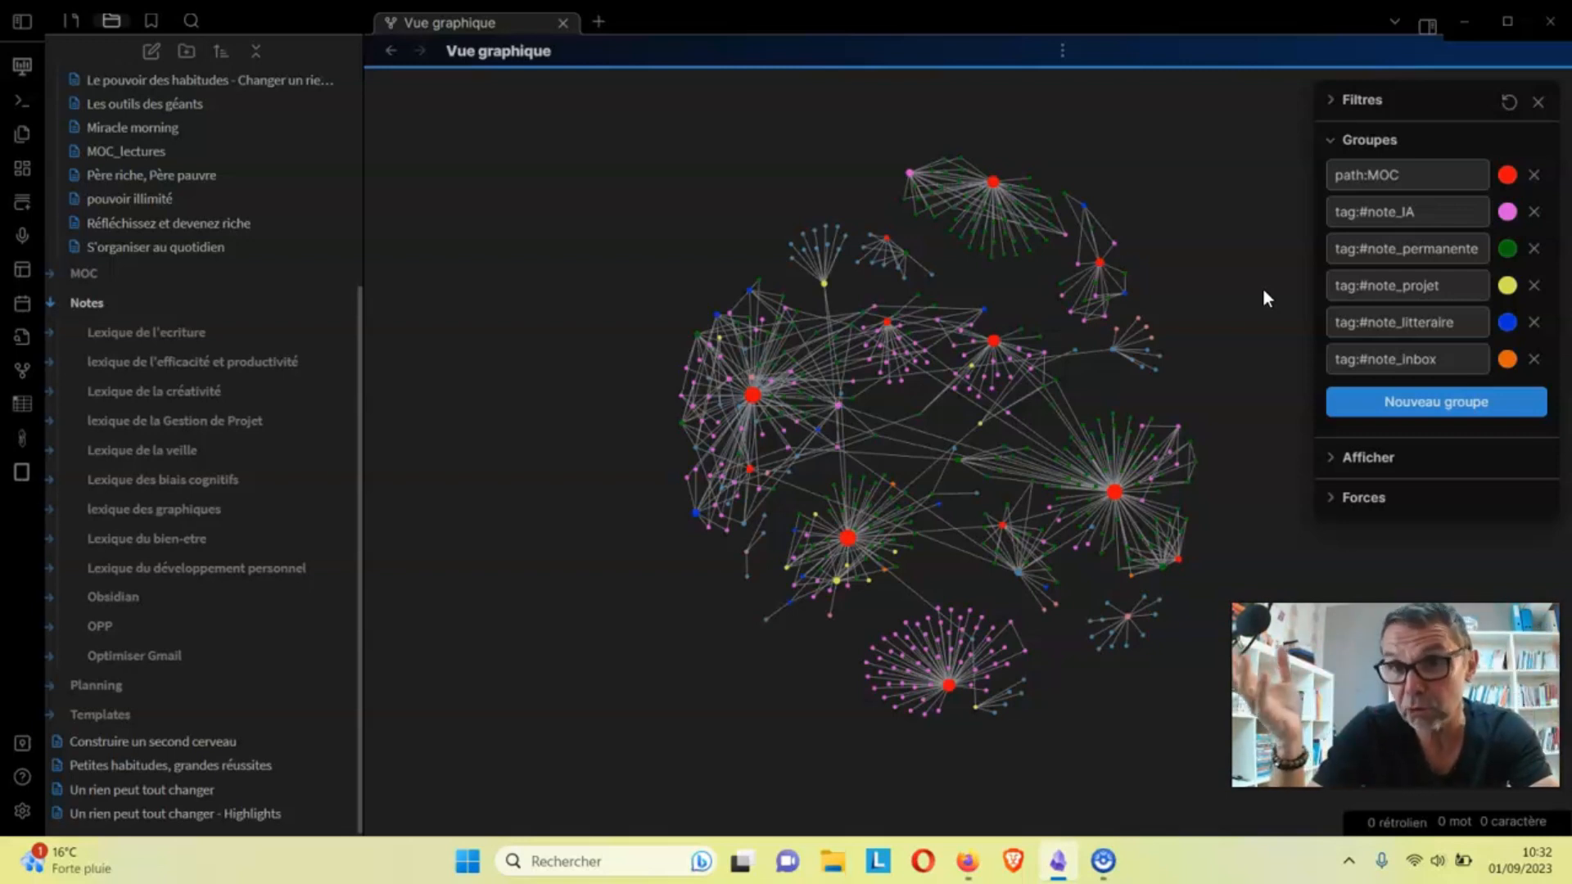
pyautogui.click(1387, 293)
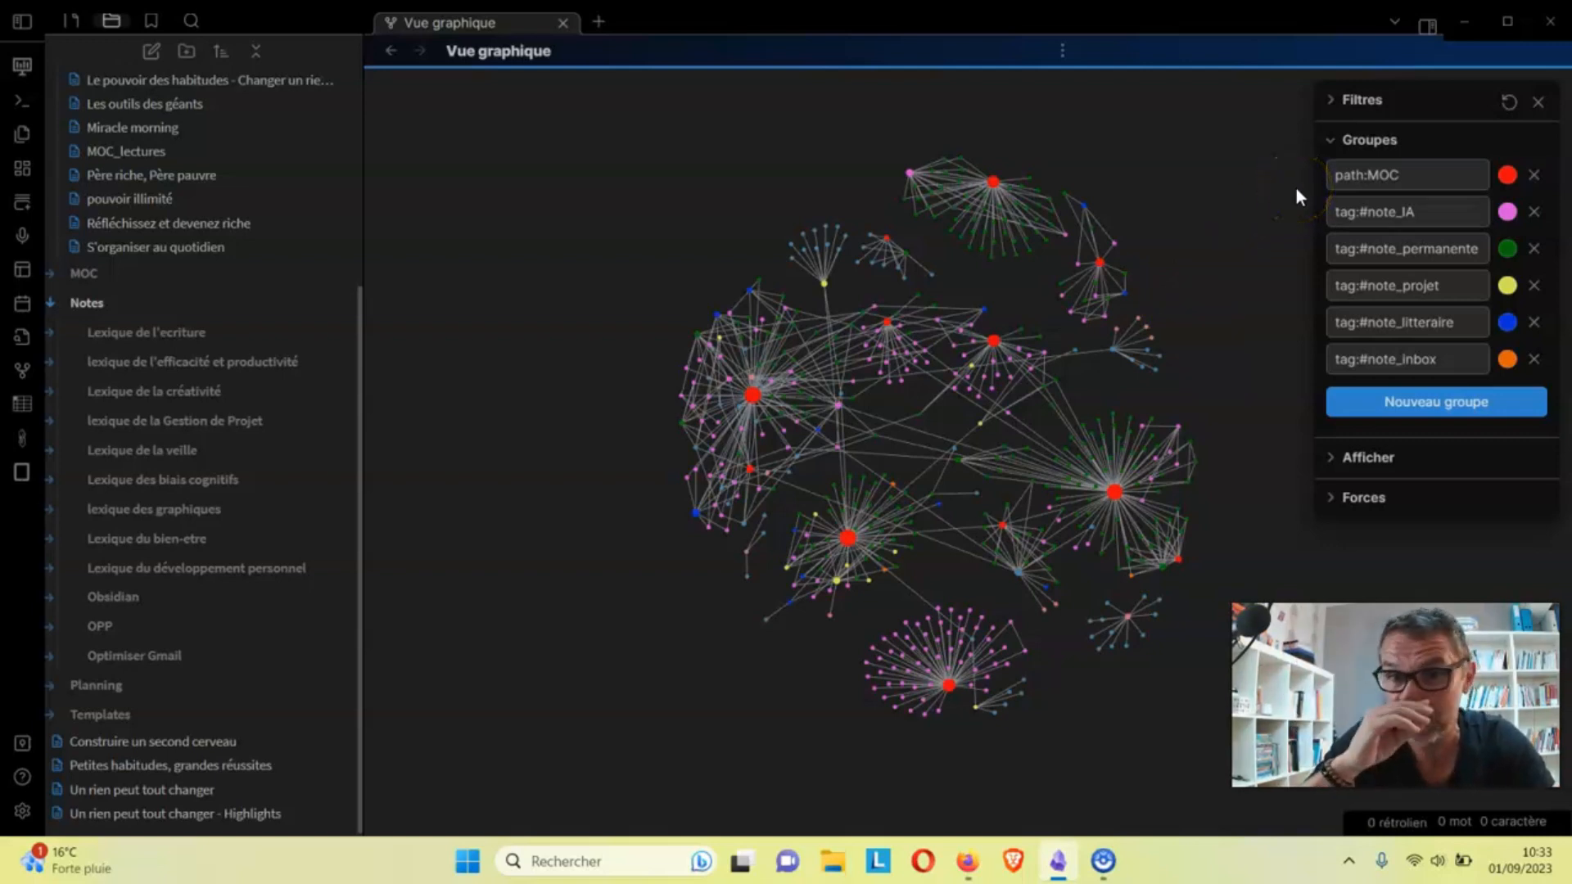
pyautogui.click(1379, 168)
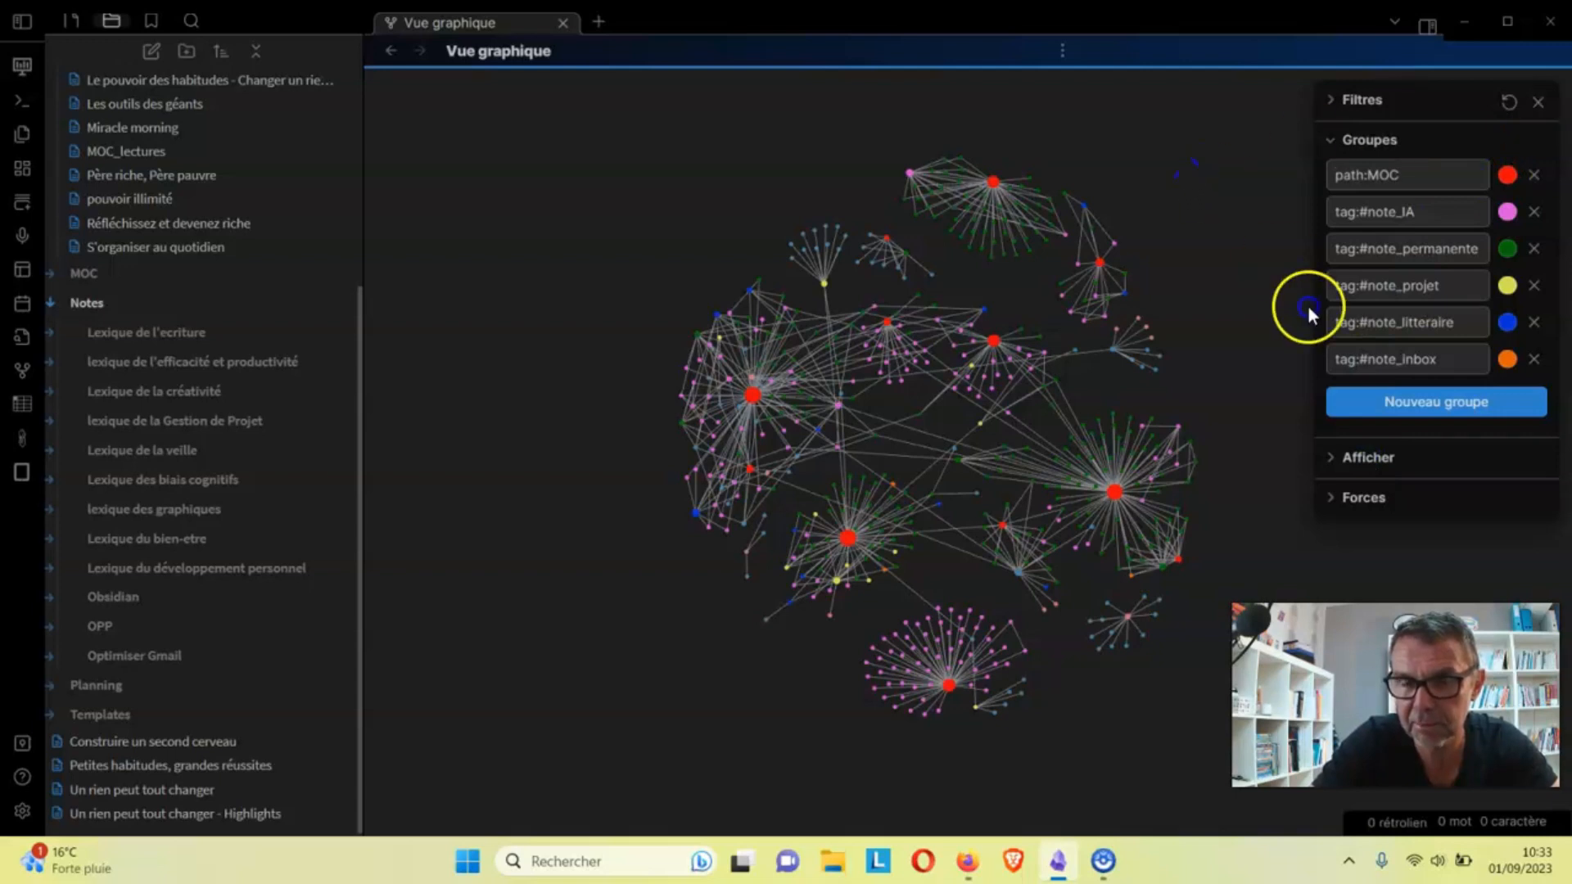
# In the graph's display settings, raise the text fade threshold slightly and reduce the node size
pyautogui.click(1377, 461)
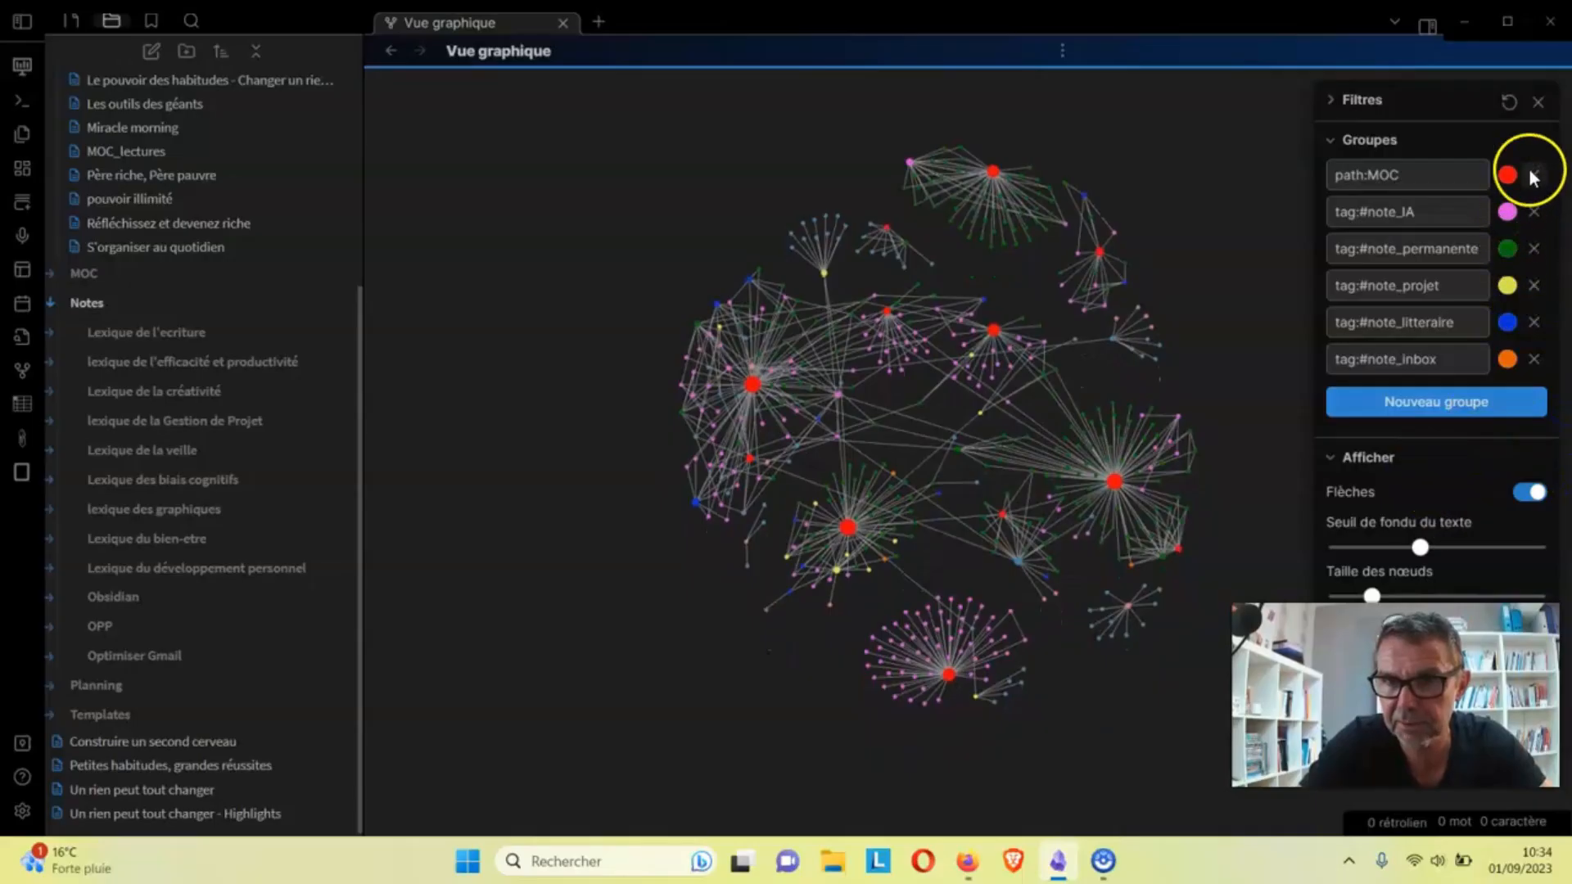
pyautogui.click(1333, 140)
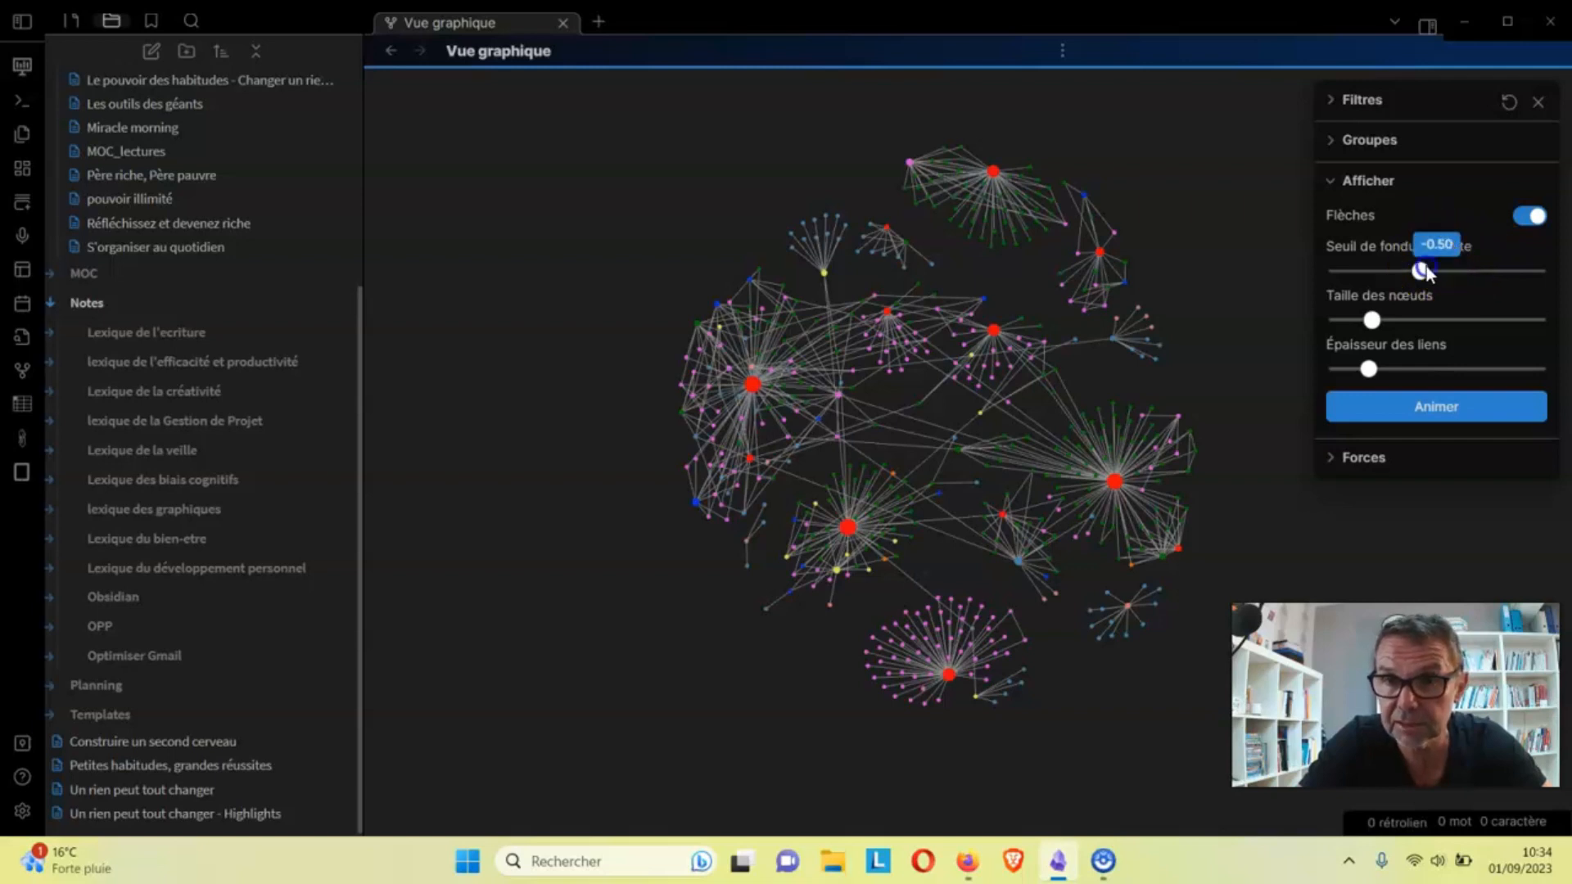
pyautogui.moveTo(1426, 267)
pyautogui.mouseDown()
pyautogui.moveTo(1467, 271)
pyautogui.moveTo(1429, 271)
pyautogui.mouseUp()
pyautogui.moveTo(1371, 321)
pyautogui.mouseDown()
pyautogui.moveTo(1434, 321)
pyautogui.moveTo(1362, 324)
pyautogui.mouseUp()
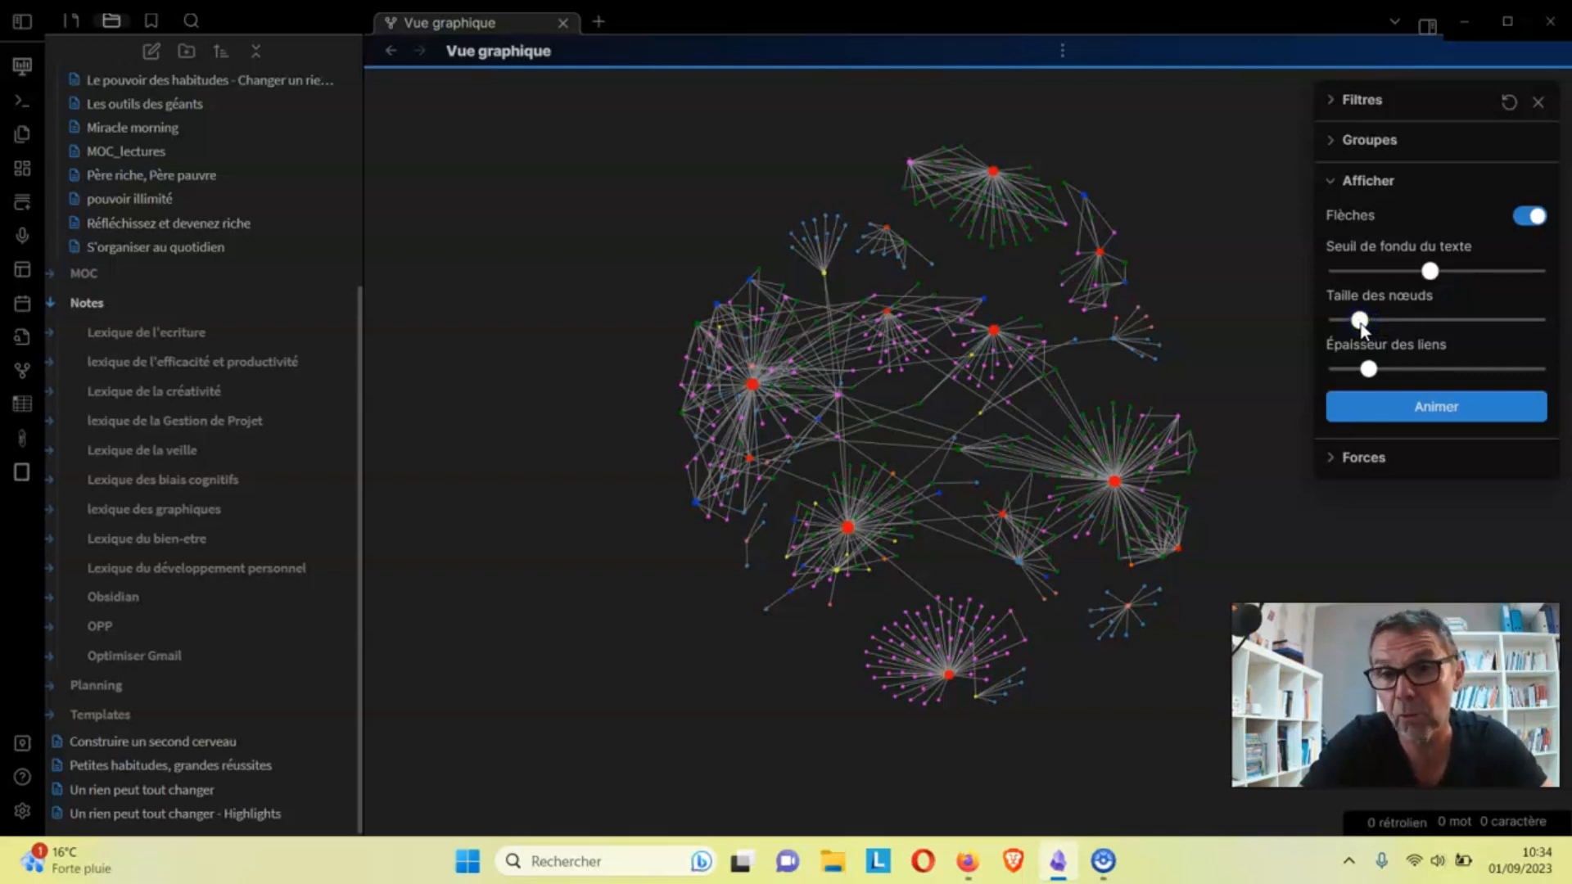
# Reduce the thickness of the graph's links to about 0.65
pyautogui.click(1366, 364)
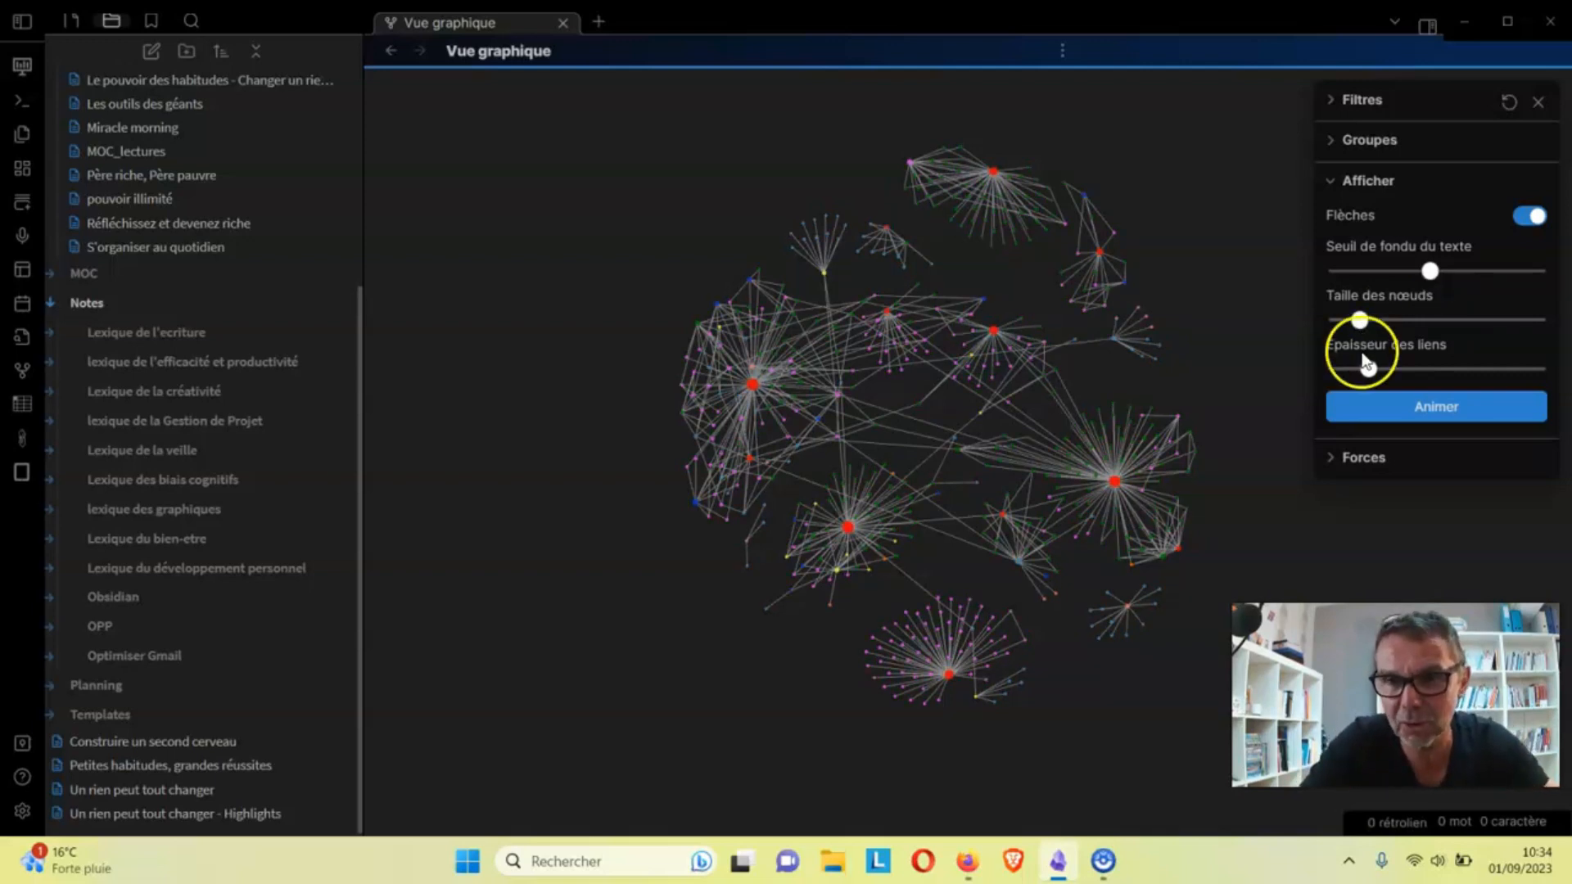
pyautogui.moveTo(1365, 364); pyautogui.dragTo(1370, 373)
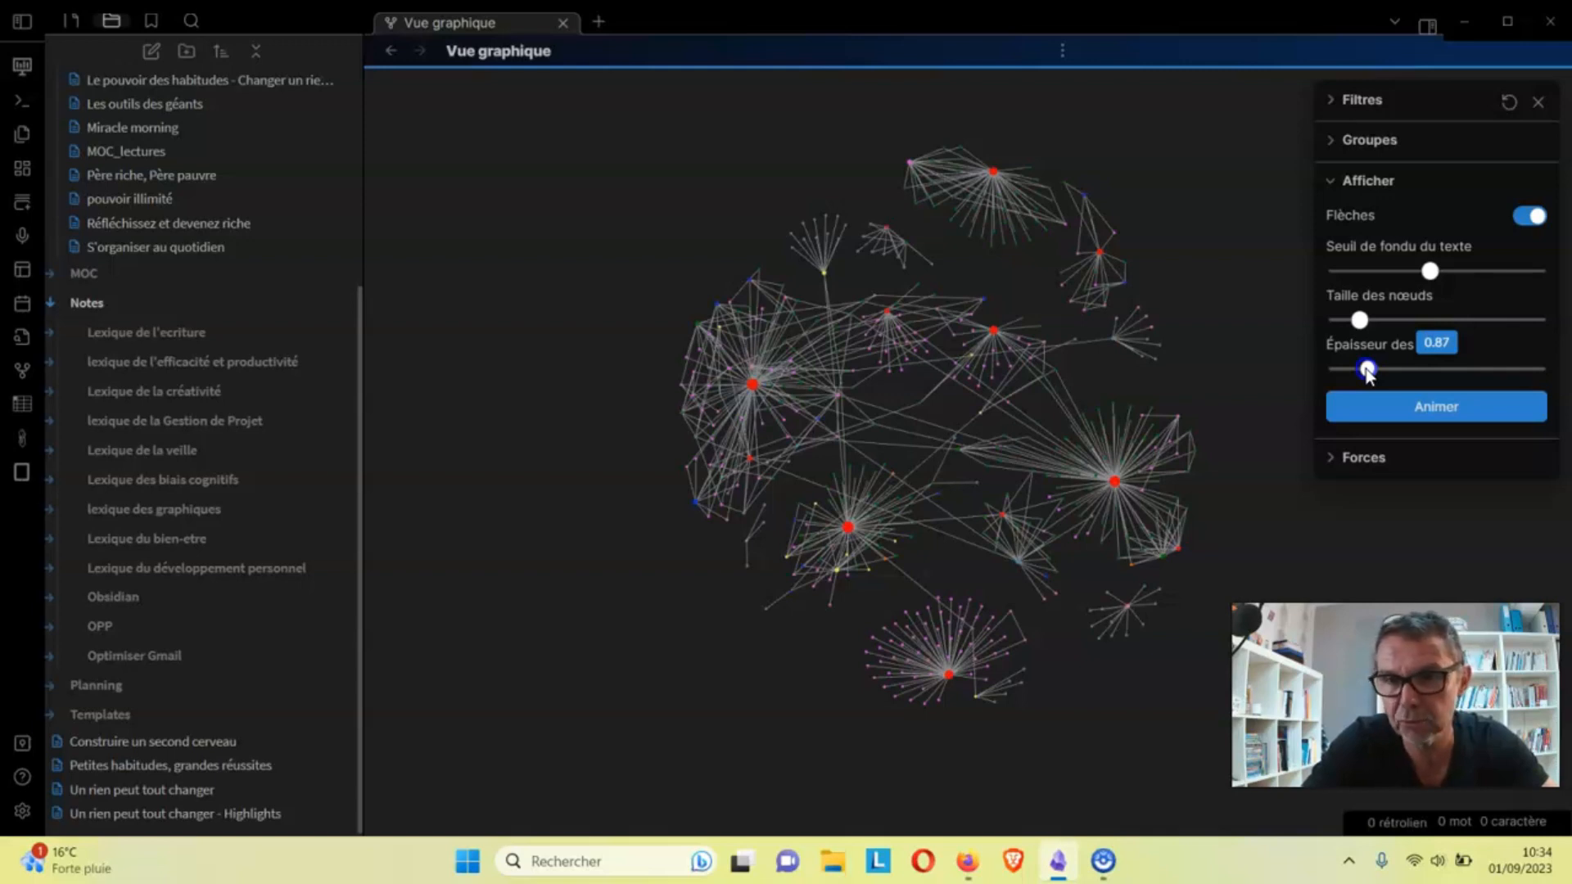
pyautogui.moveTo(1367, 372)
pyautogui.mouseDown()
pyautogui.moveTo(1417, 370)
pyautogui.moveTo(1357, 375)
pyautogui.mouseUp()
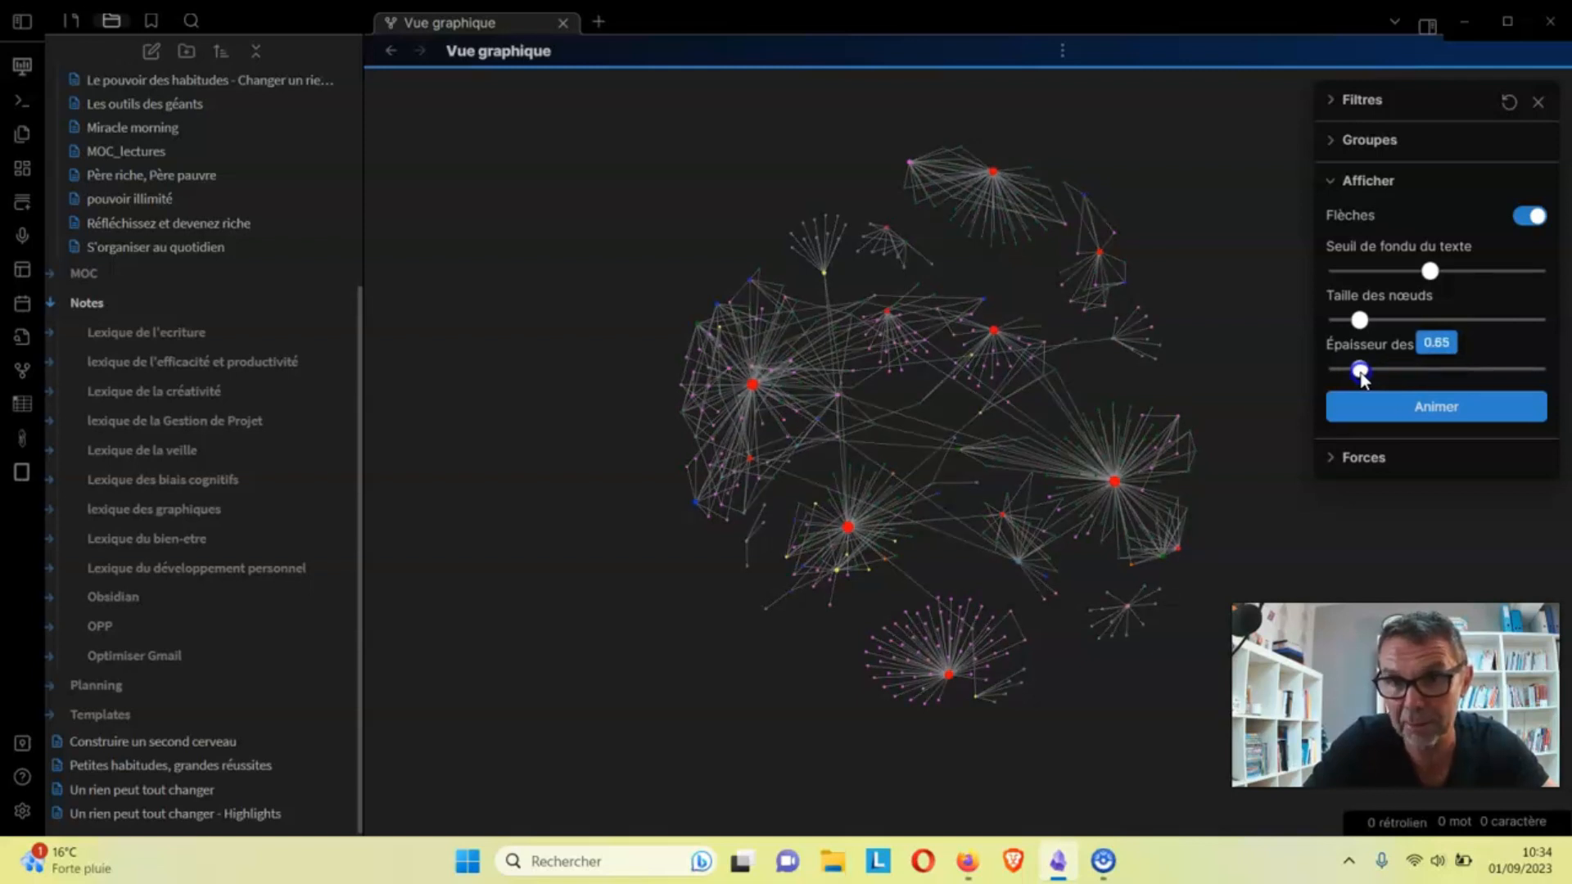
pyautogui.moveTo(1361, 375); pyautogui.dragTo(1358, 370)
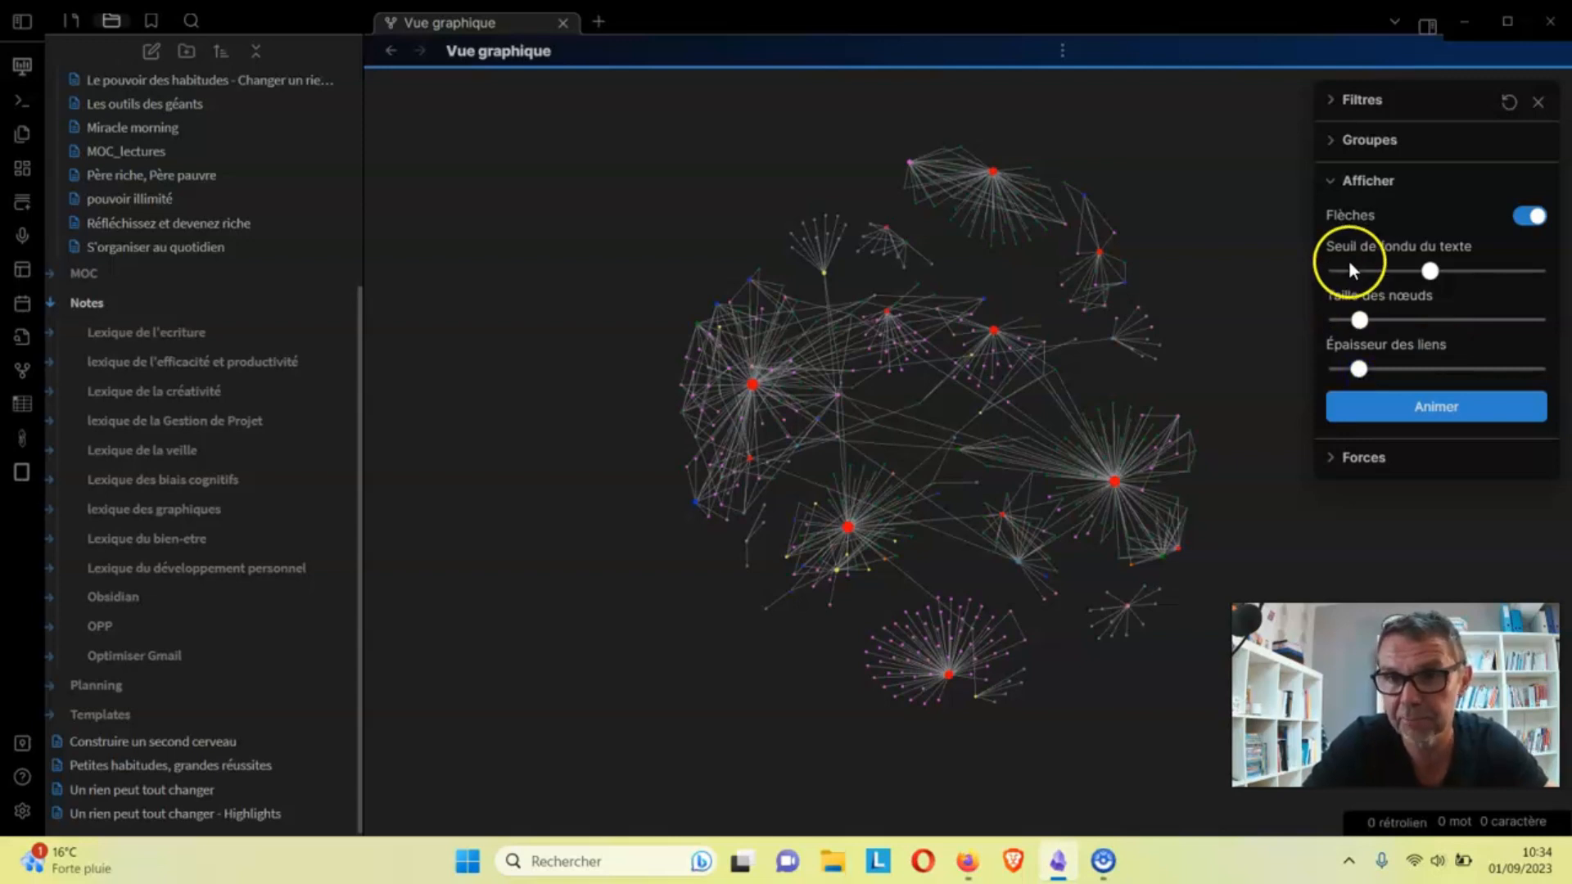
# Lower the repulsion force slightly in the graph's force settings, and collapse those settings
pyautogui.click(1353, 180)
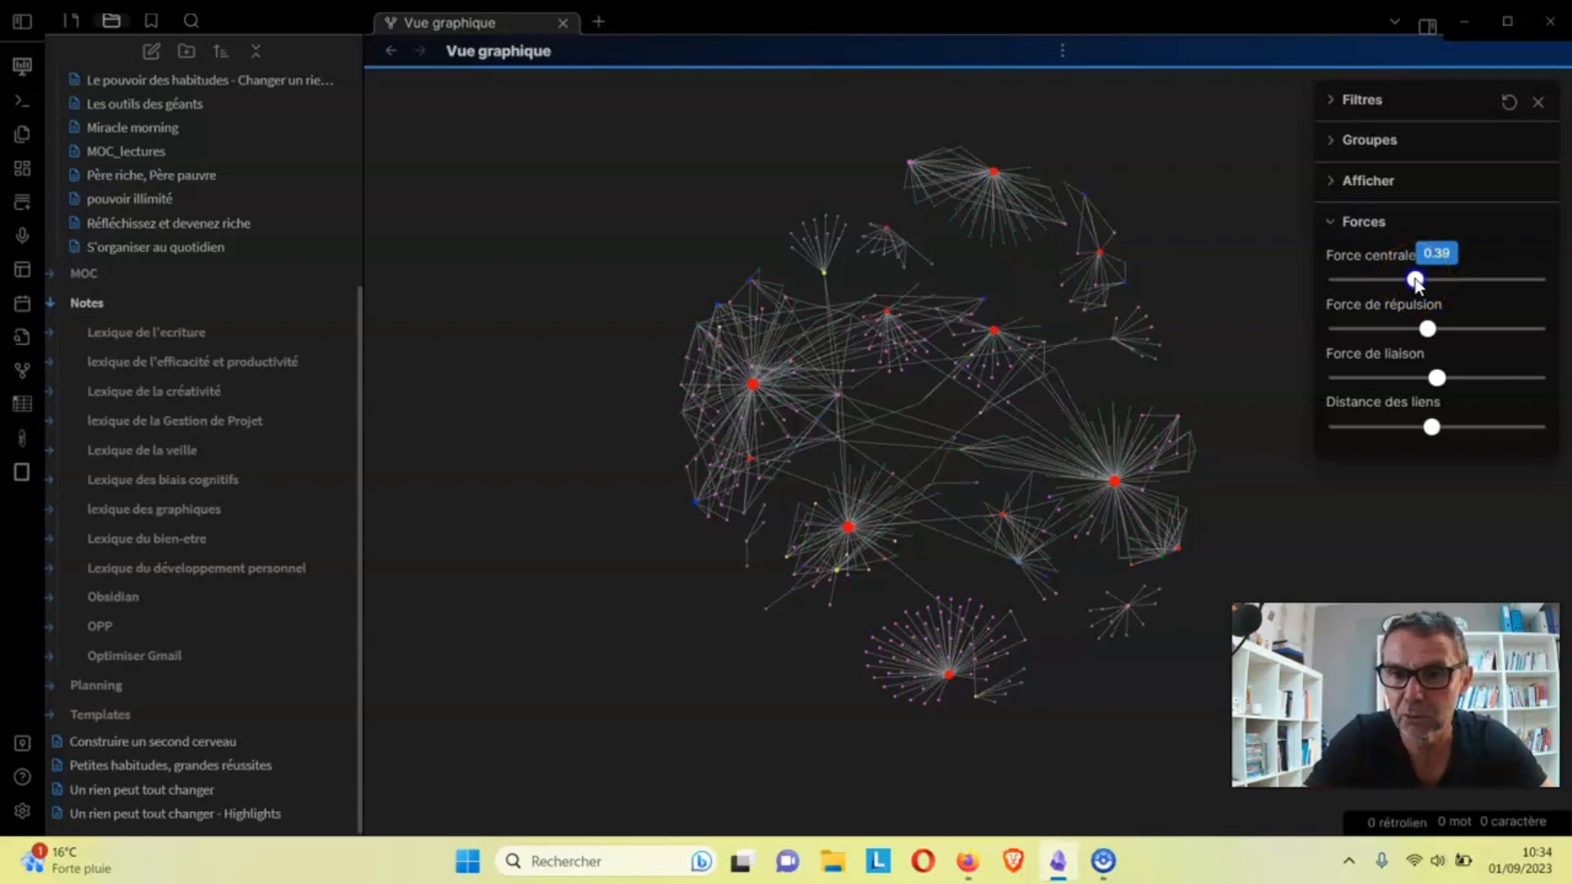
pyautogui.moveTo(1415, 281); pyautogui.dragTo(1442, 388)
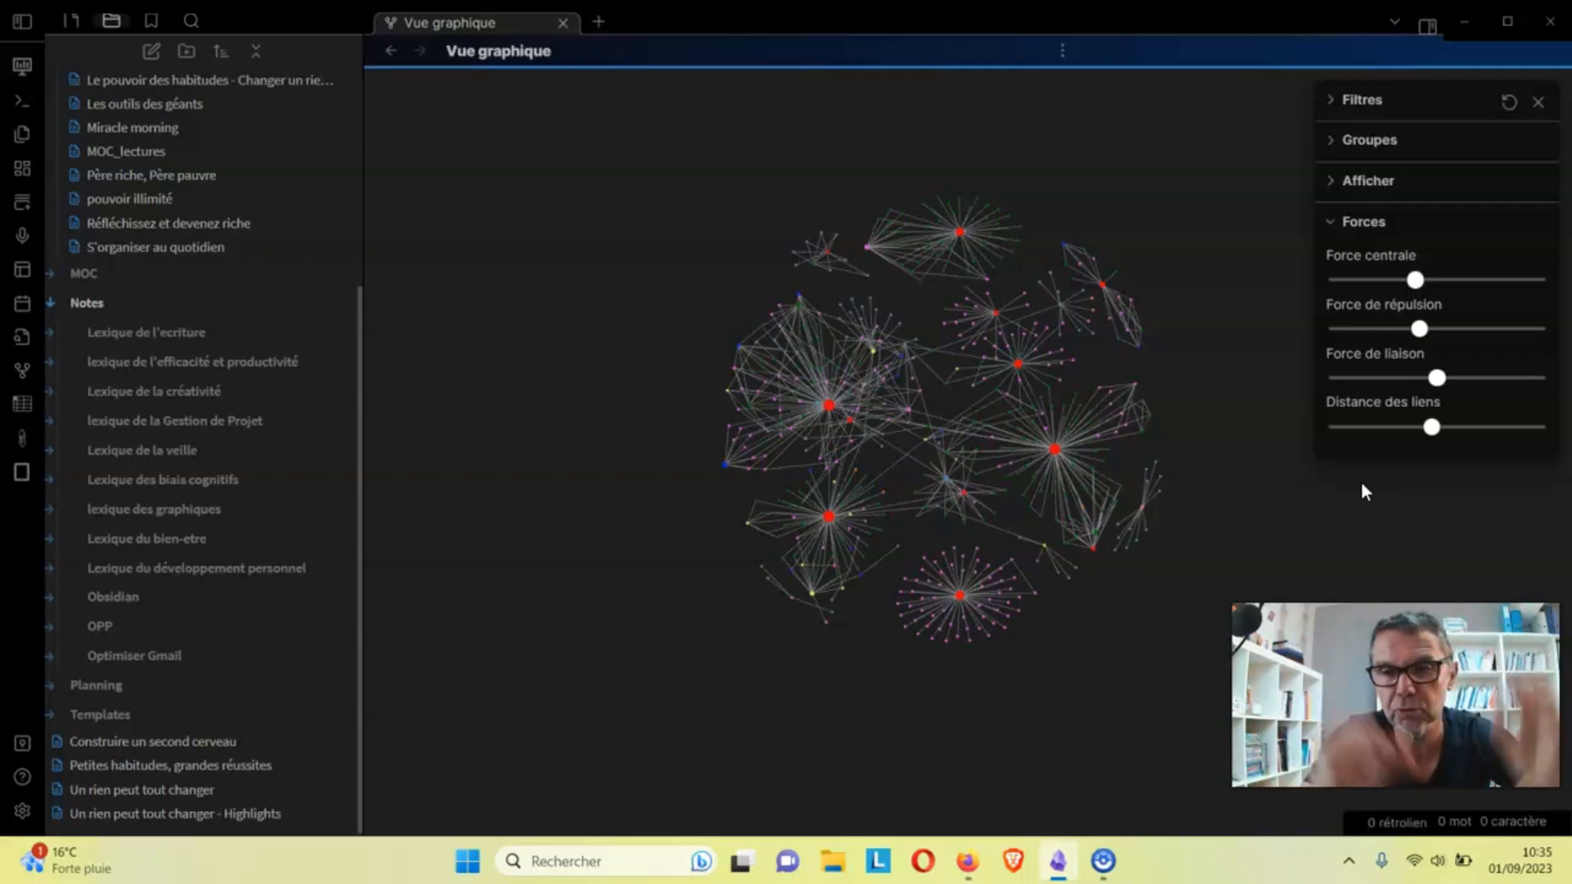
pyautogui.click(1331, 226)
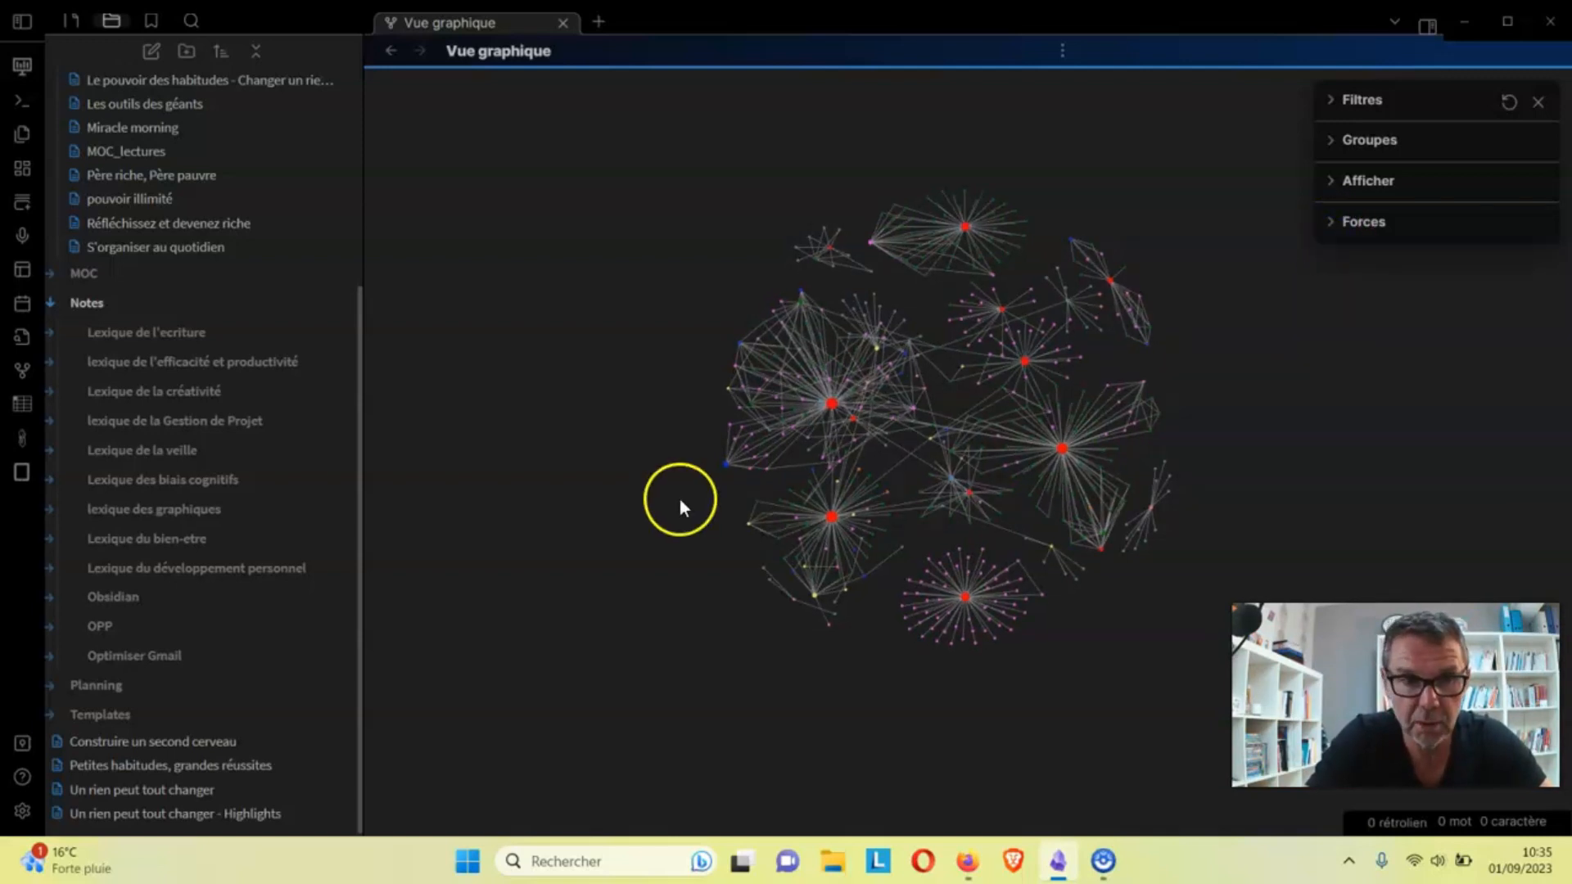
# Open the note "Construire un second cerveau" and display its local graph beside it
pyautogui.click(206, 746)
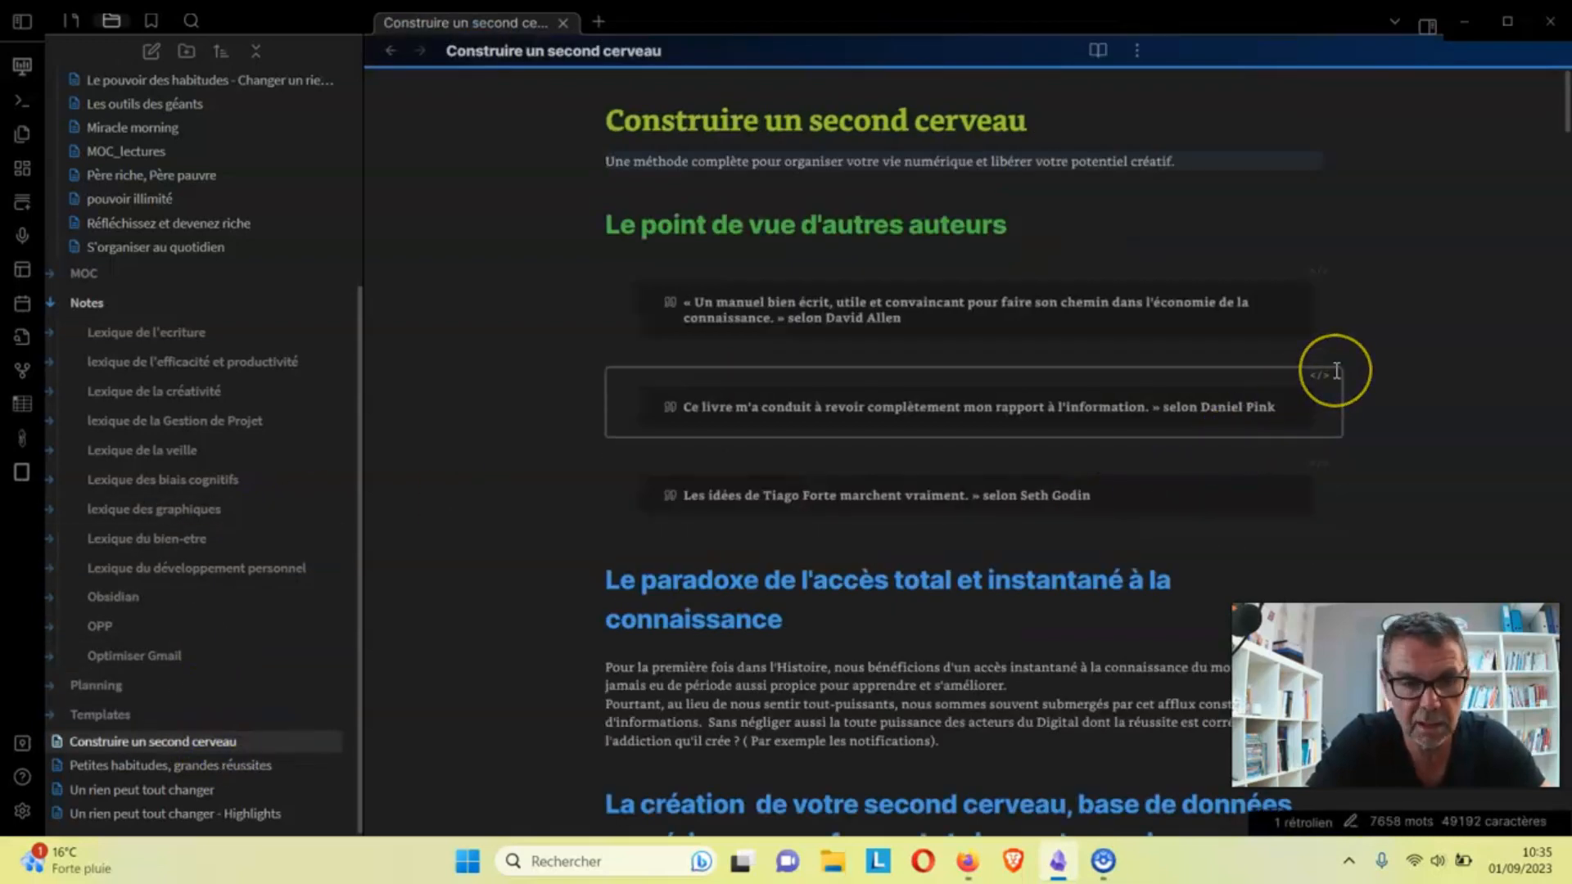
pyautogui.hotkey('ctrl', 'shift', 'g')
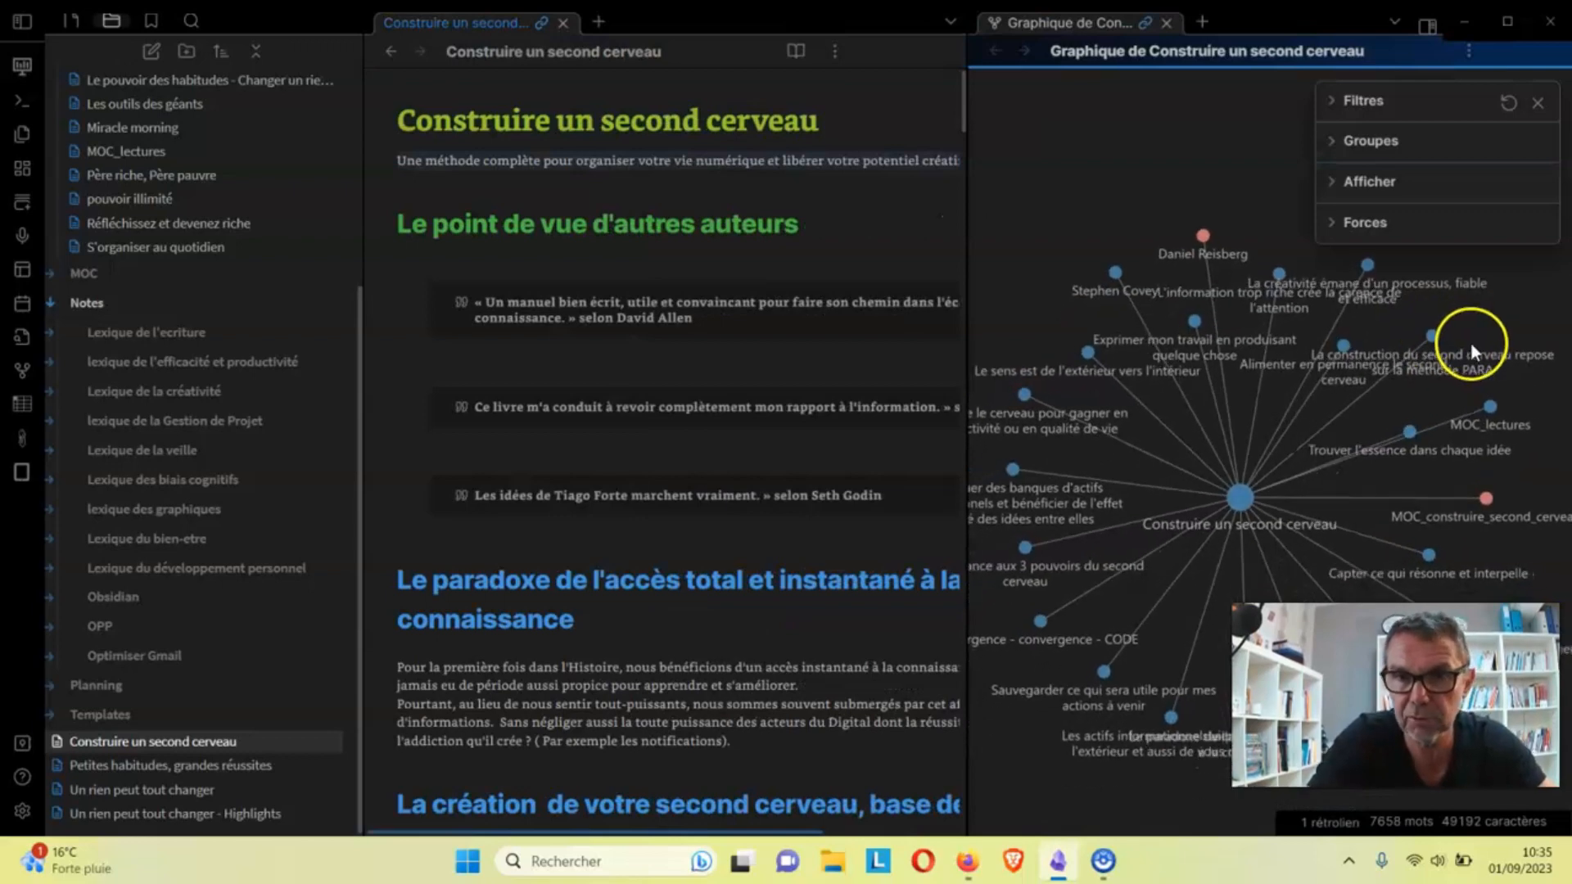
# Navigate through the local graph to the note "Trouver l'essence dans chaque idée" and on to MOC_second_cerveau
pyautogui.click(1403, 442)
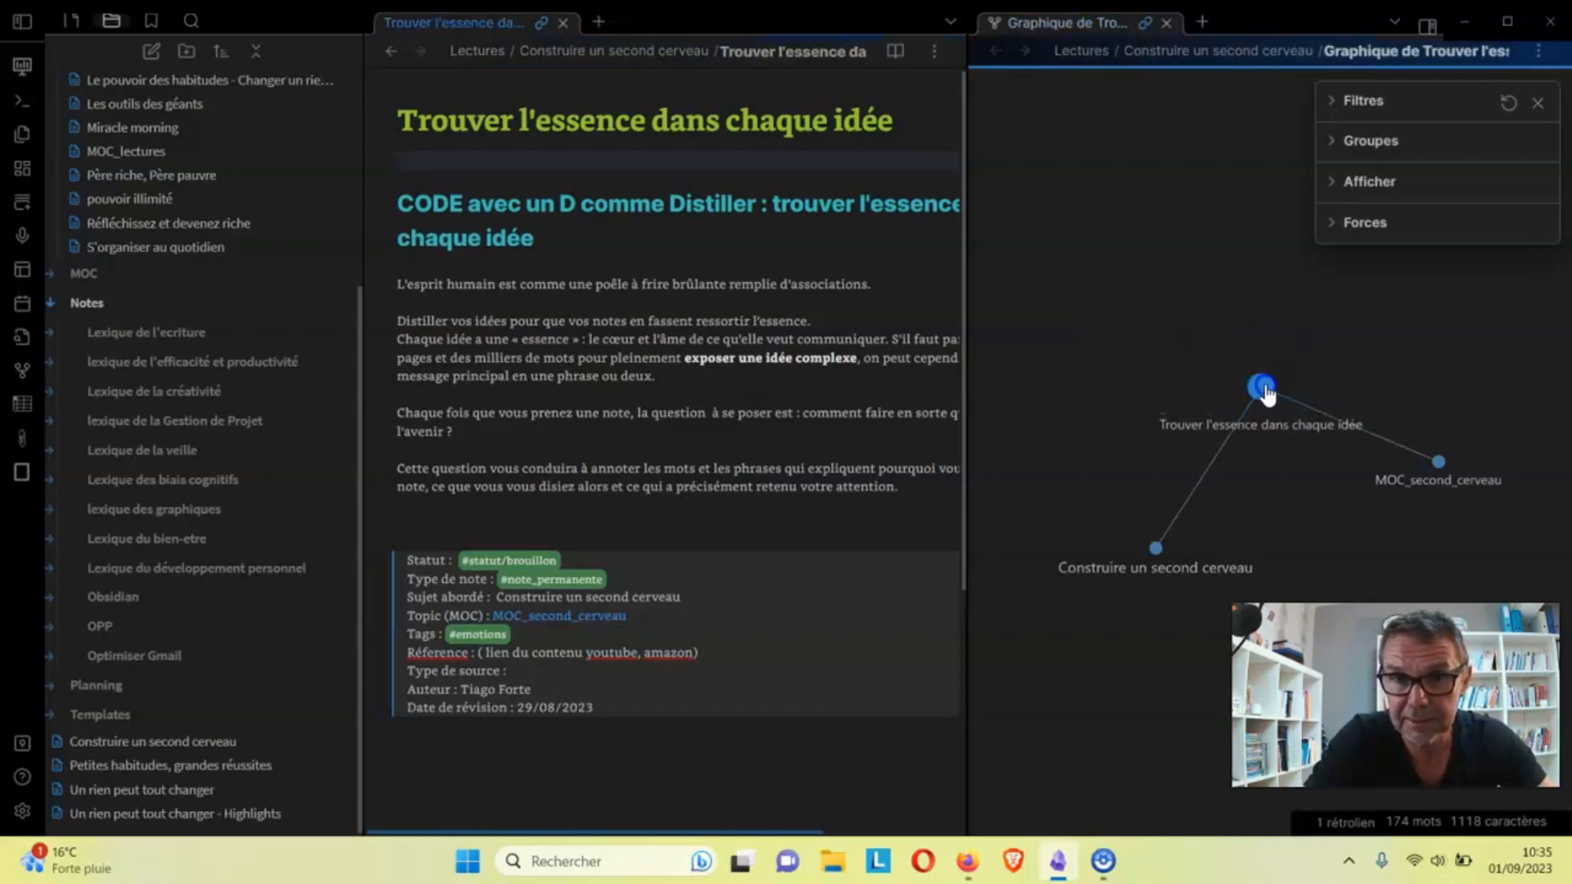
pyautogui.click(1439, 460)
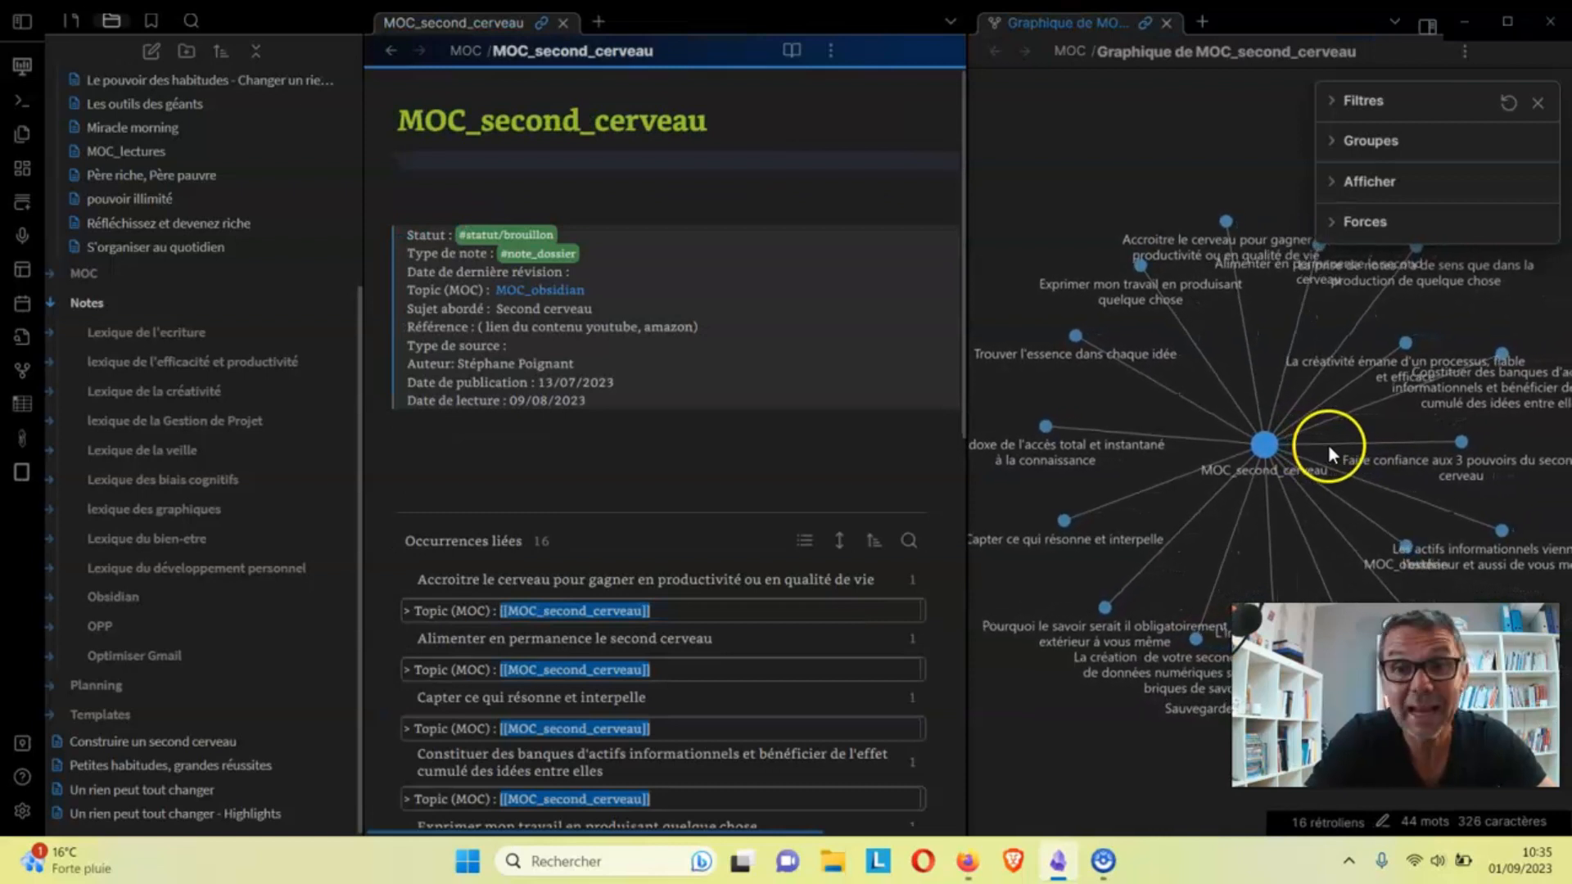
pyautogui.click(1328, 445)
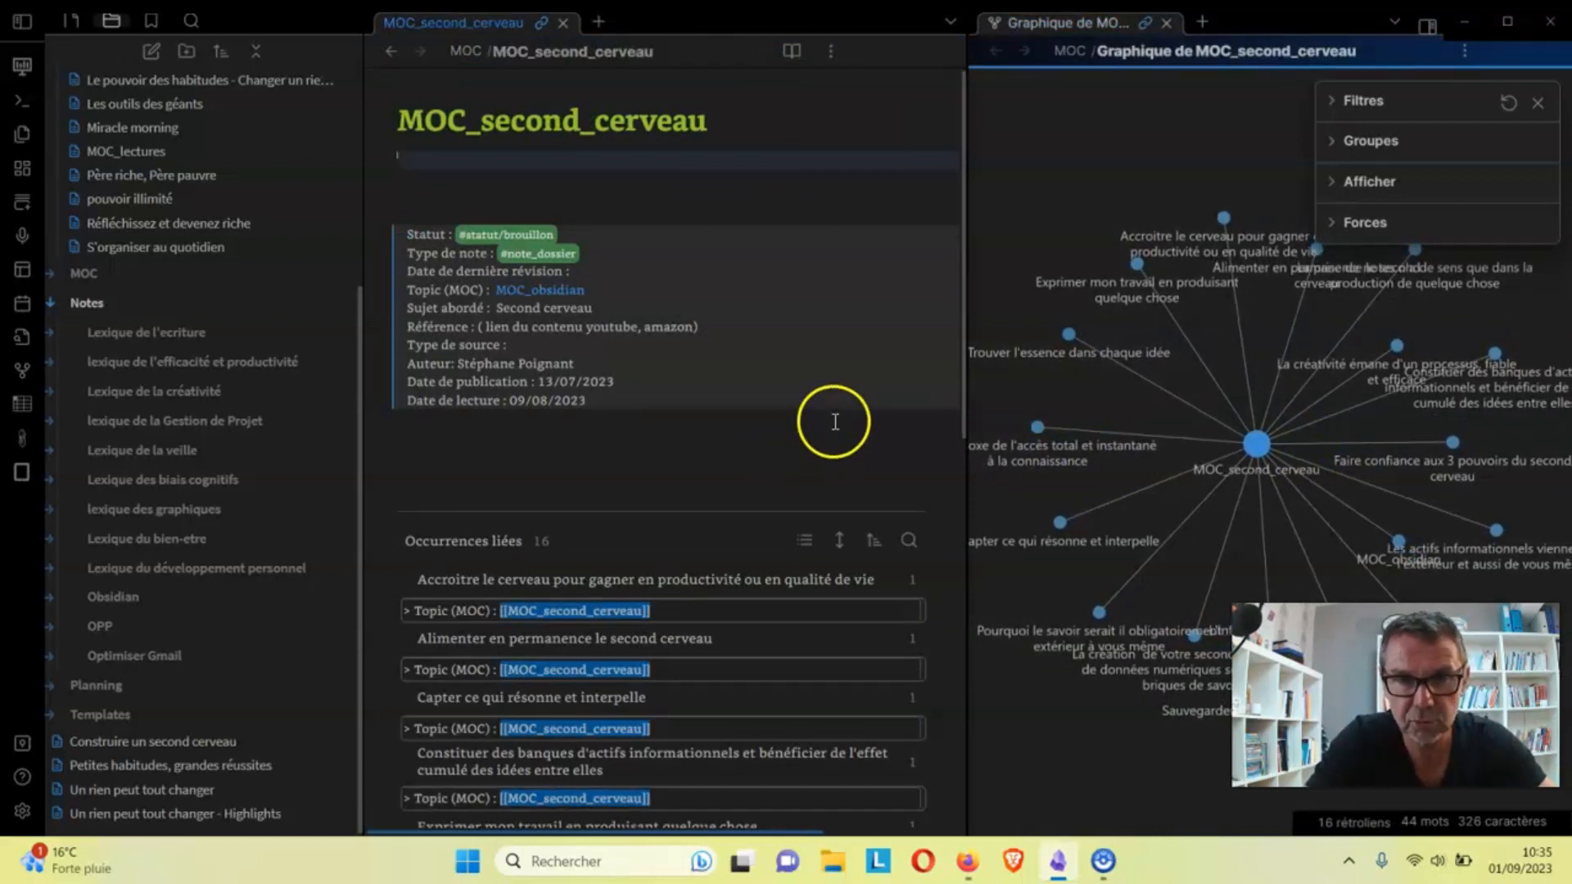